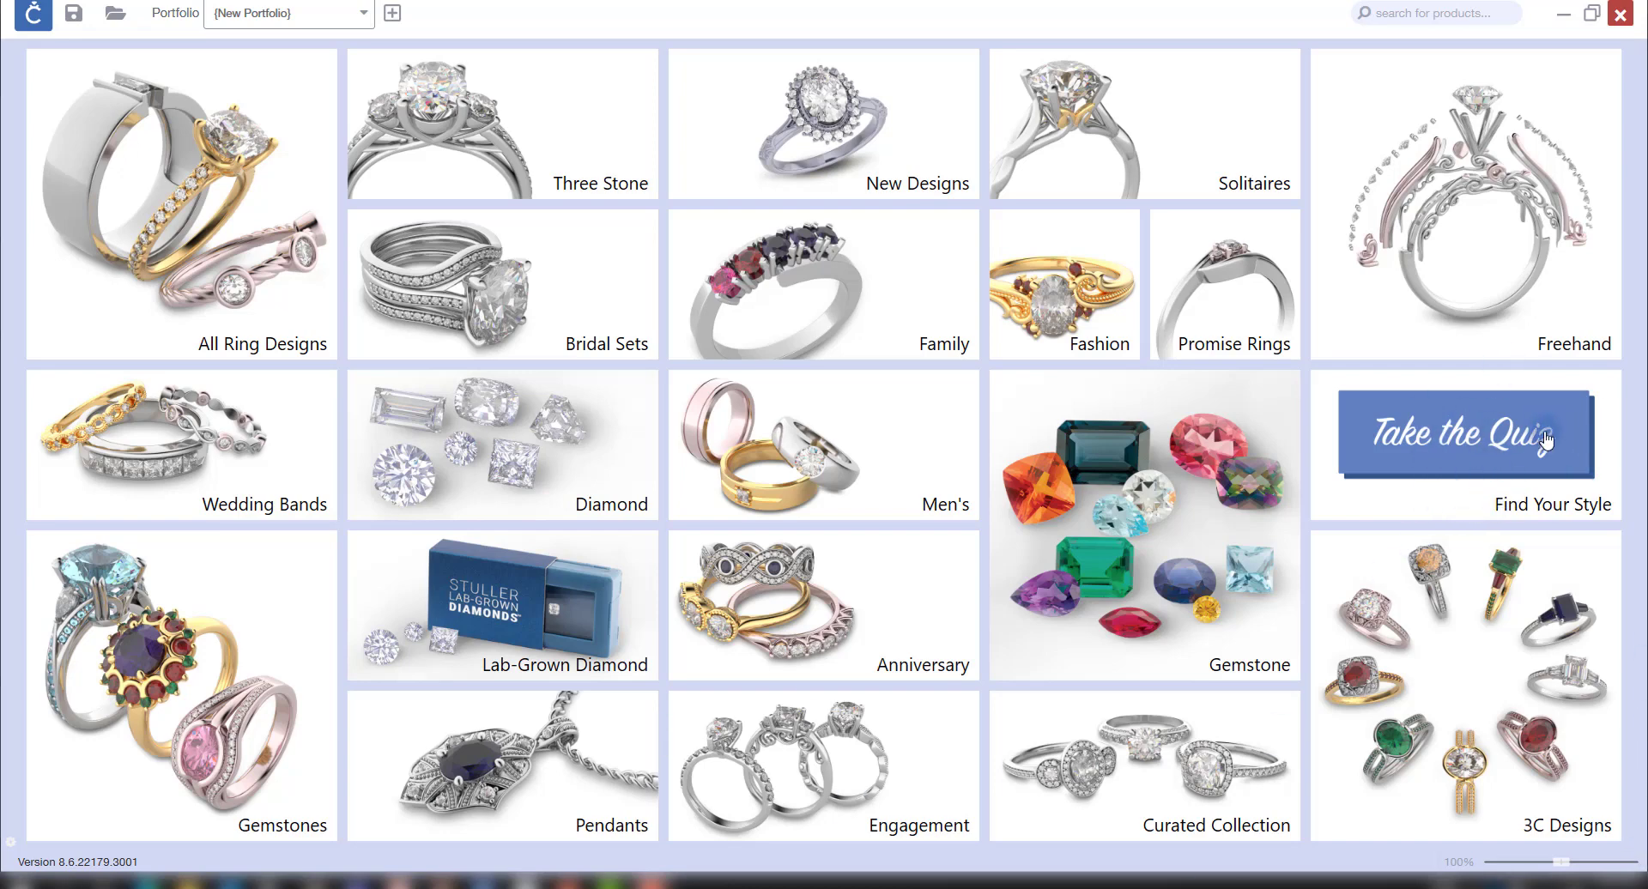
Step: Take the Find Your Style quiz, choosing the most appealing image in each of the ten groups
left_click(1479, 463)
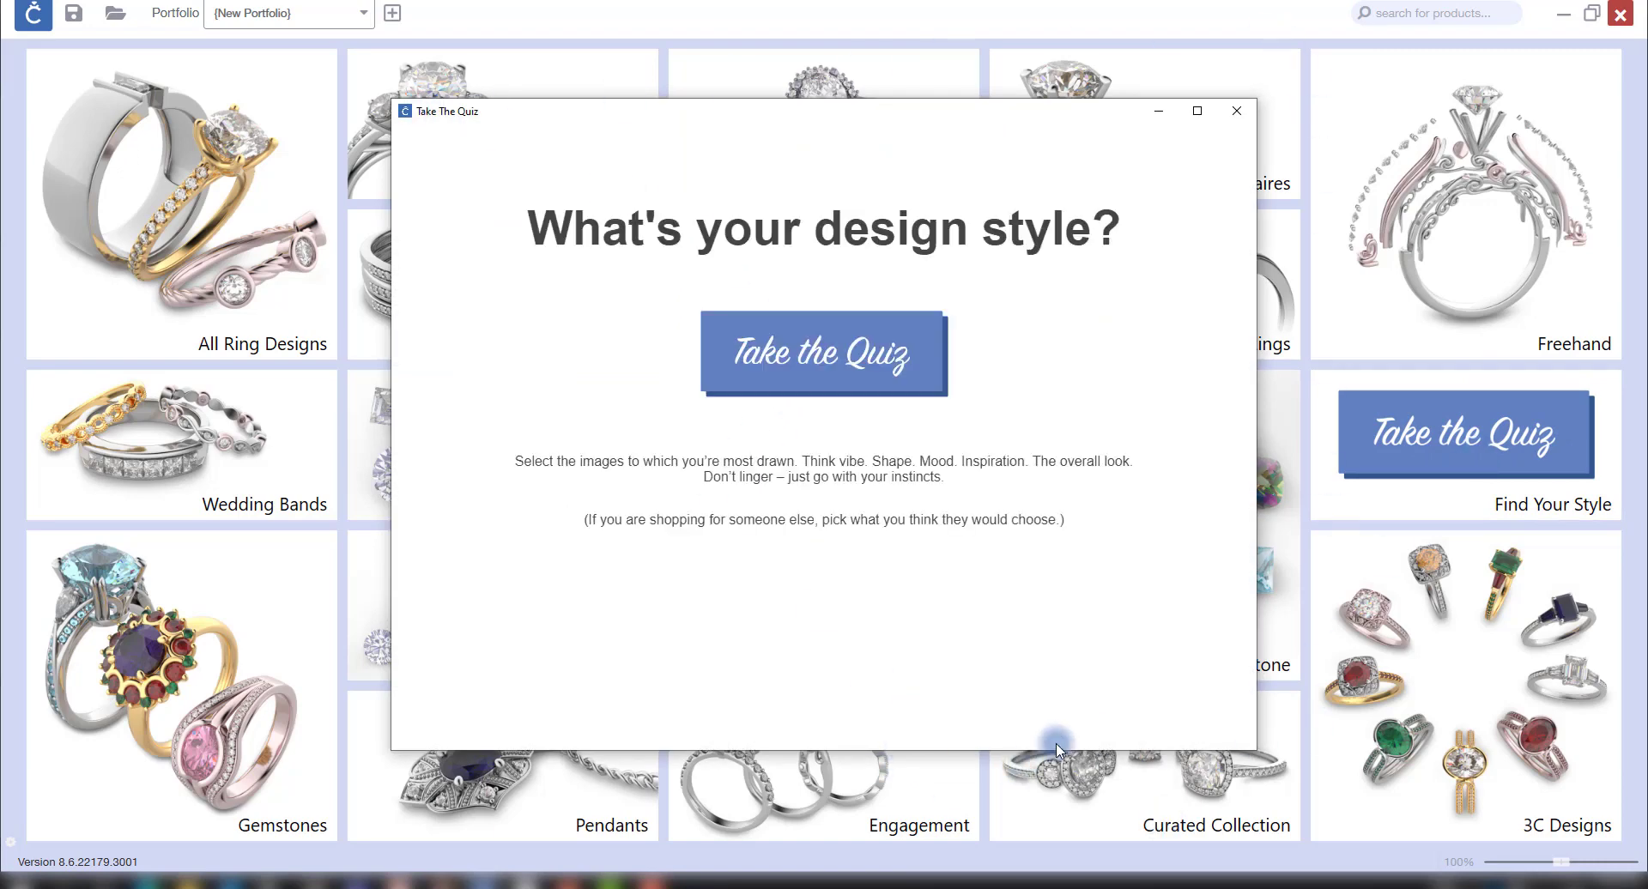
left_click(807, 386)
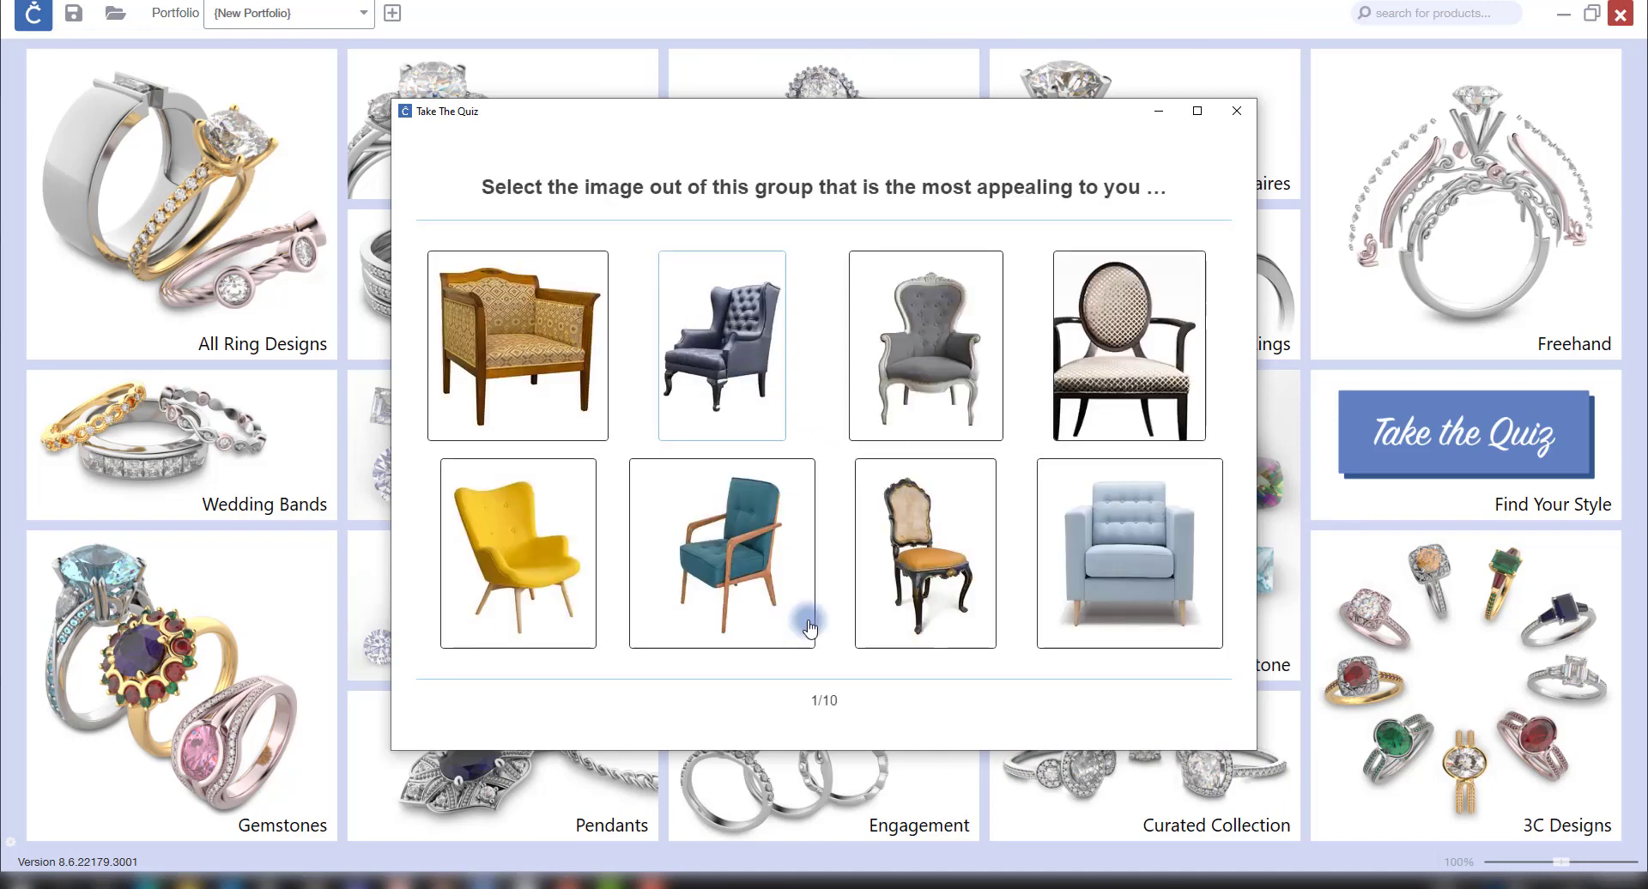
left_click(1085, 549)
left_click(526, 396)
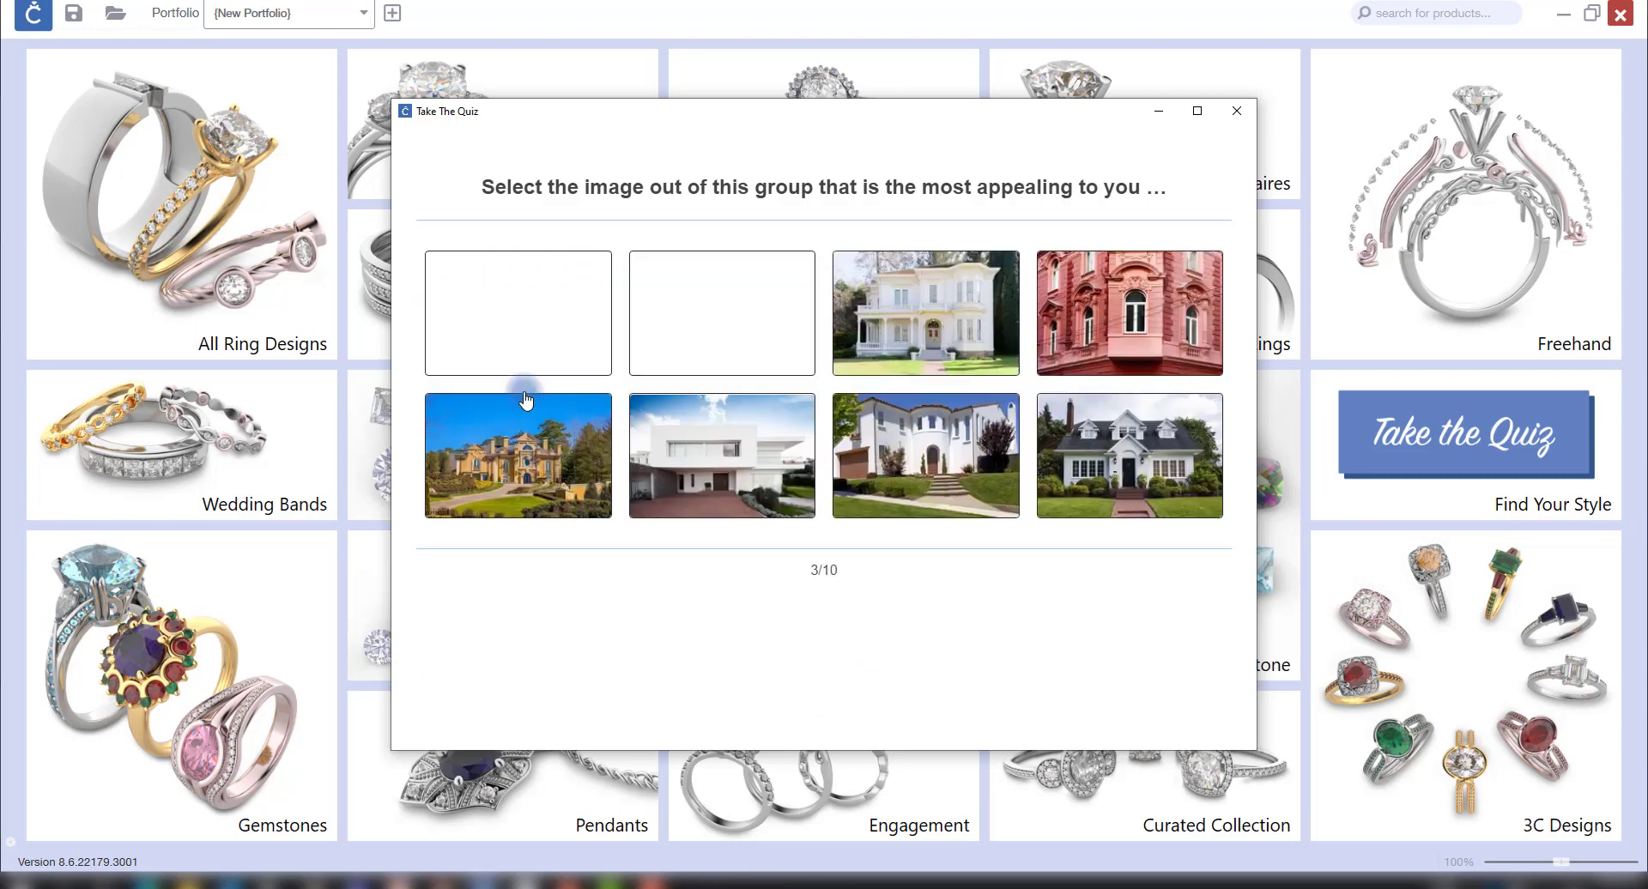
left_click(932, 352)
left_click(1177, 455)
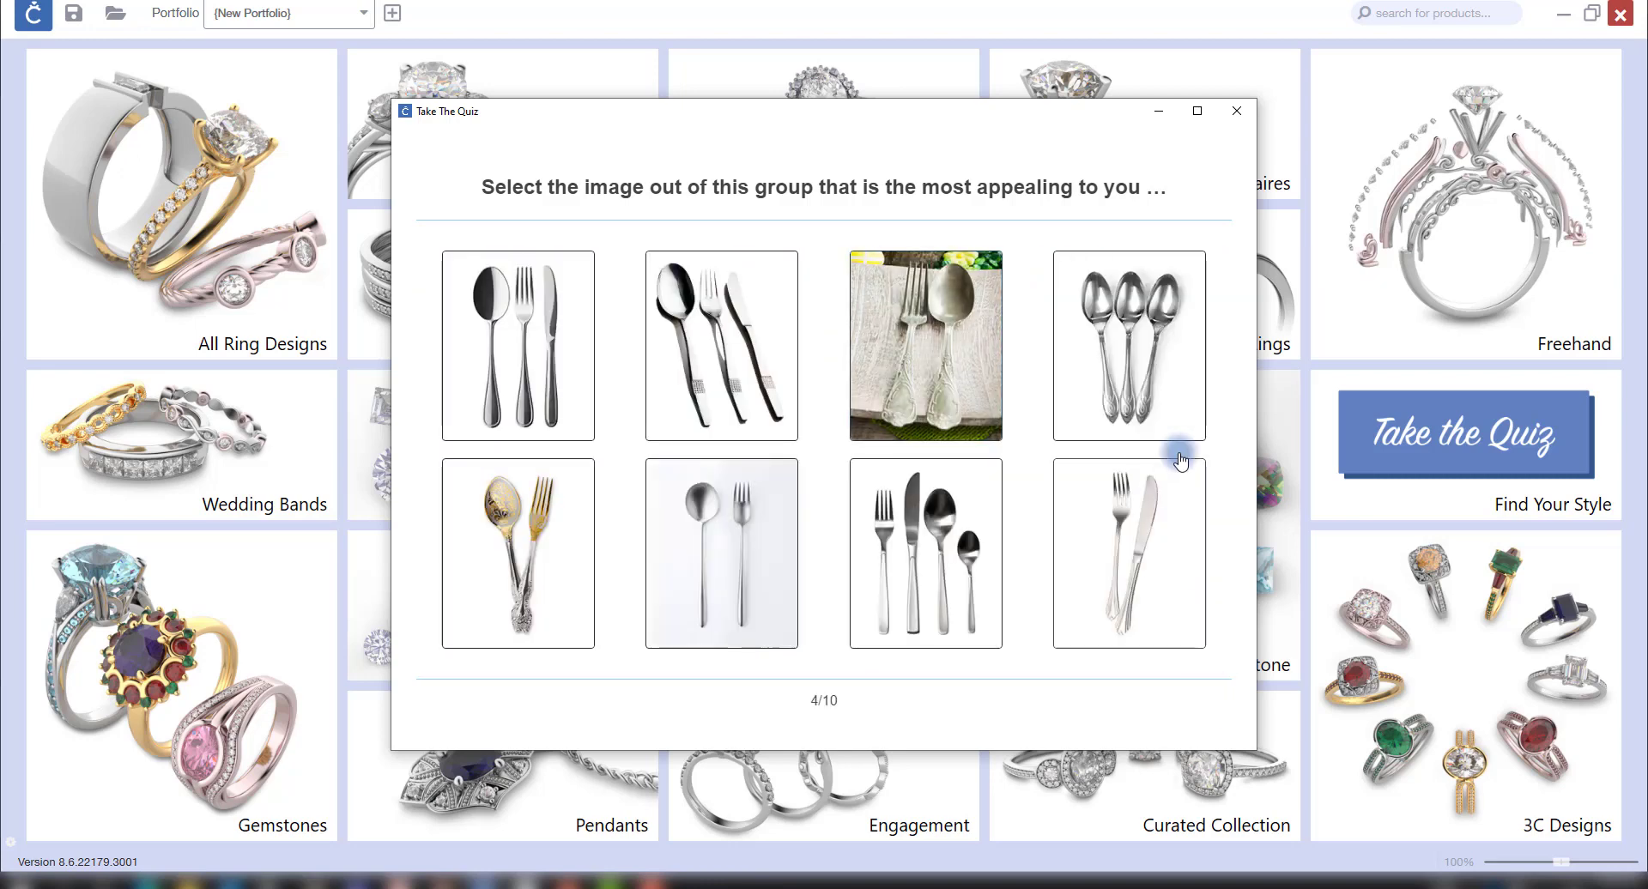
left_click(837, 346)
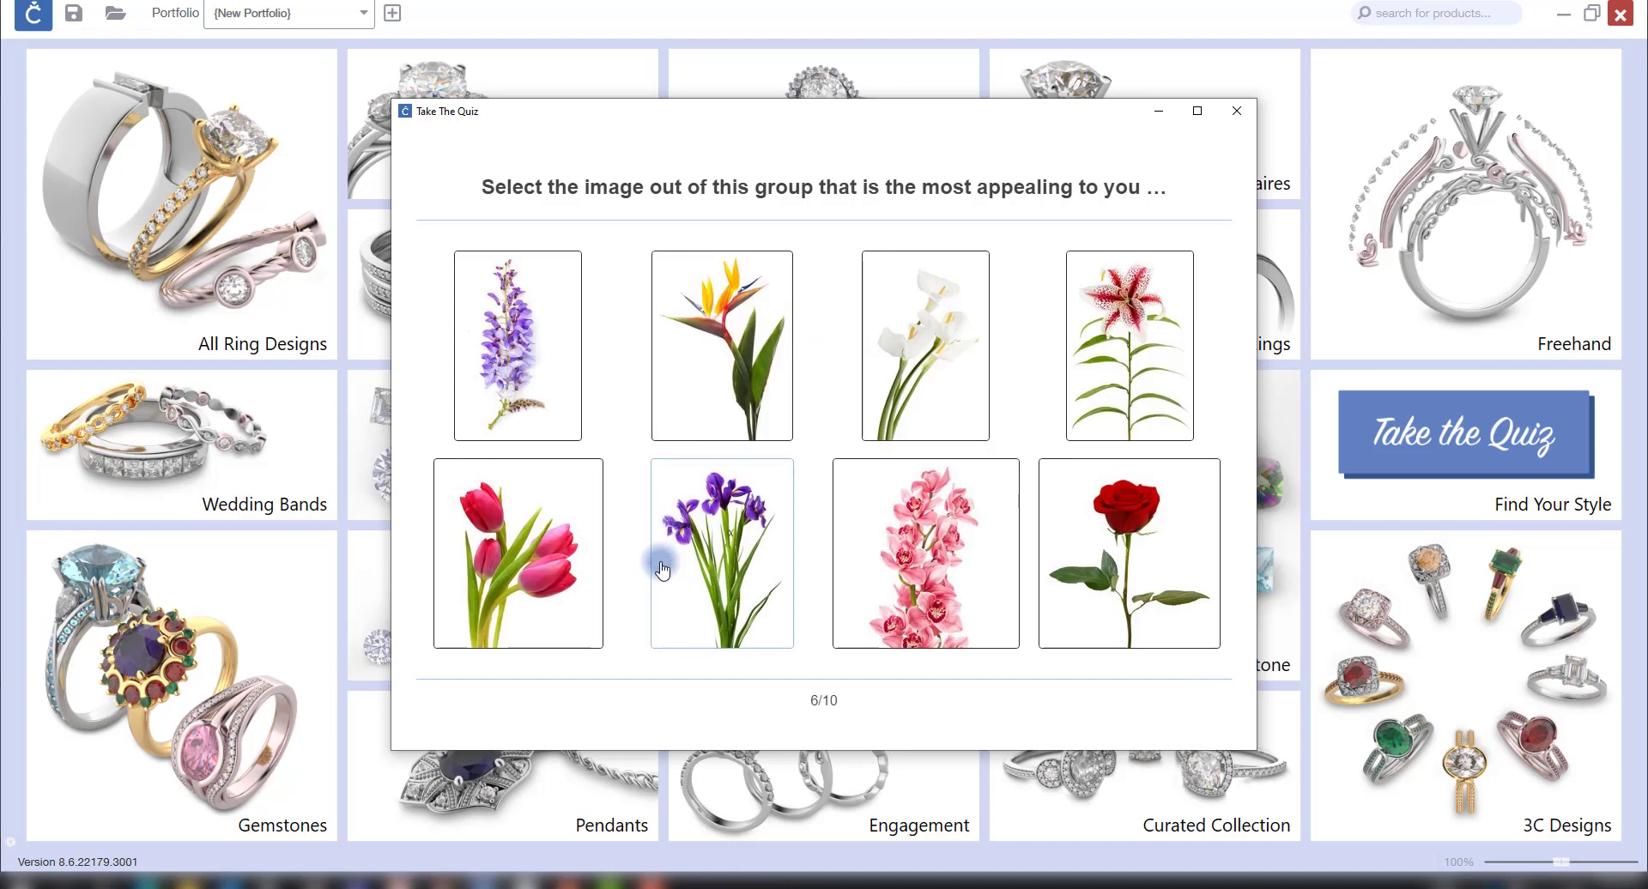
left_click(760, 575)
left_click(1087, 375)
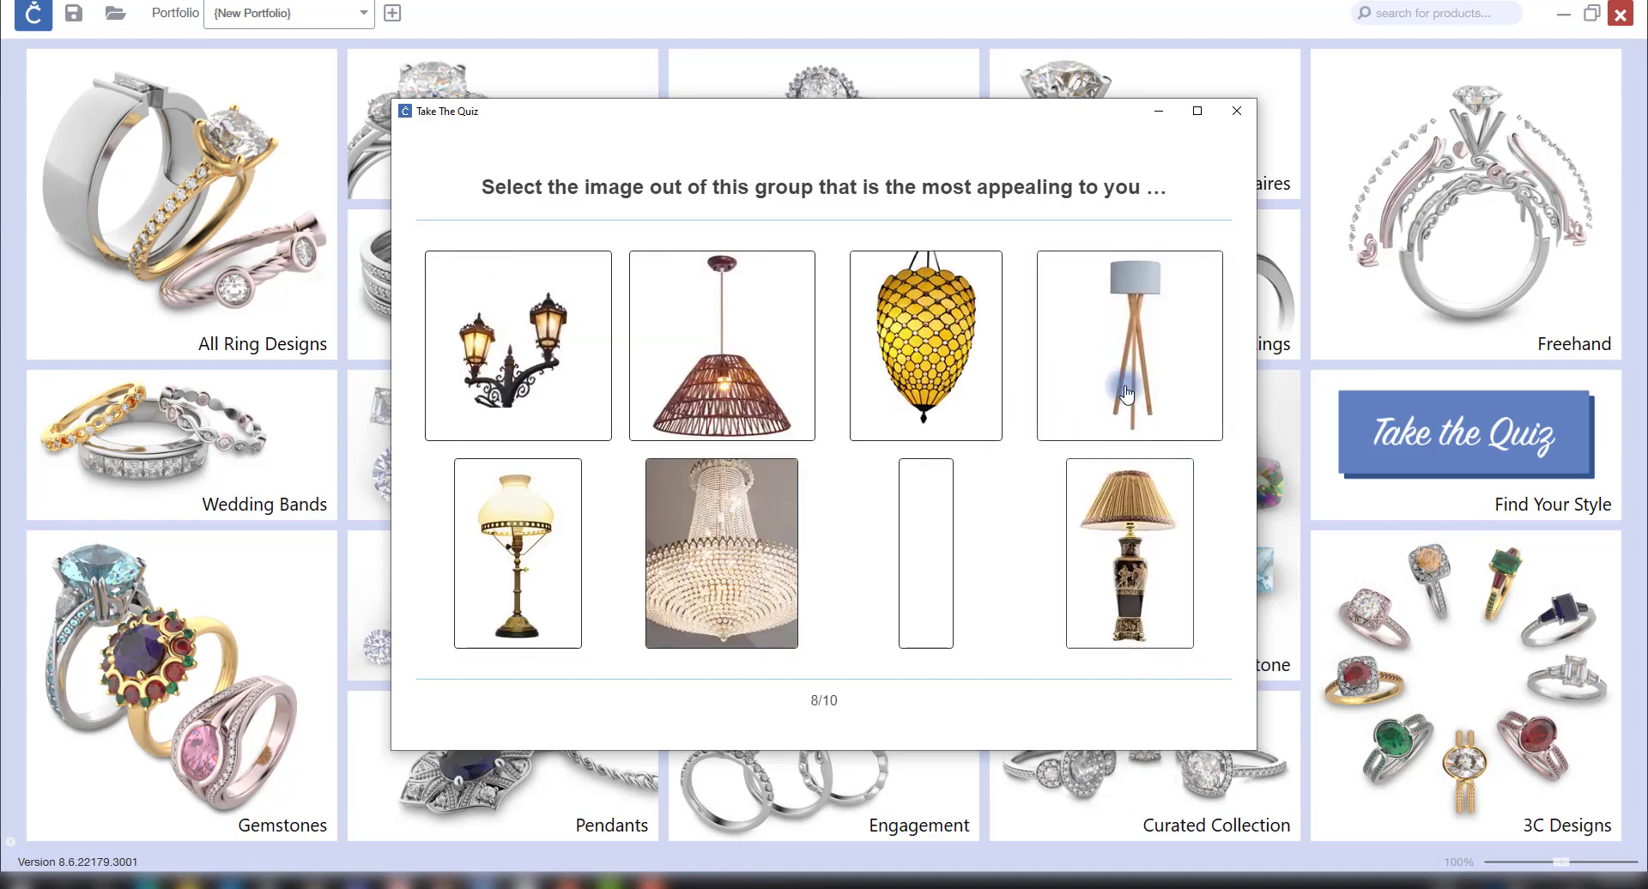
left_click(1080, 349)
left_click(772, 345)
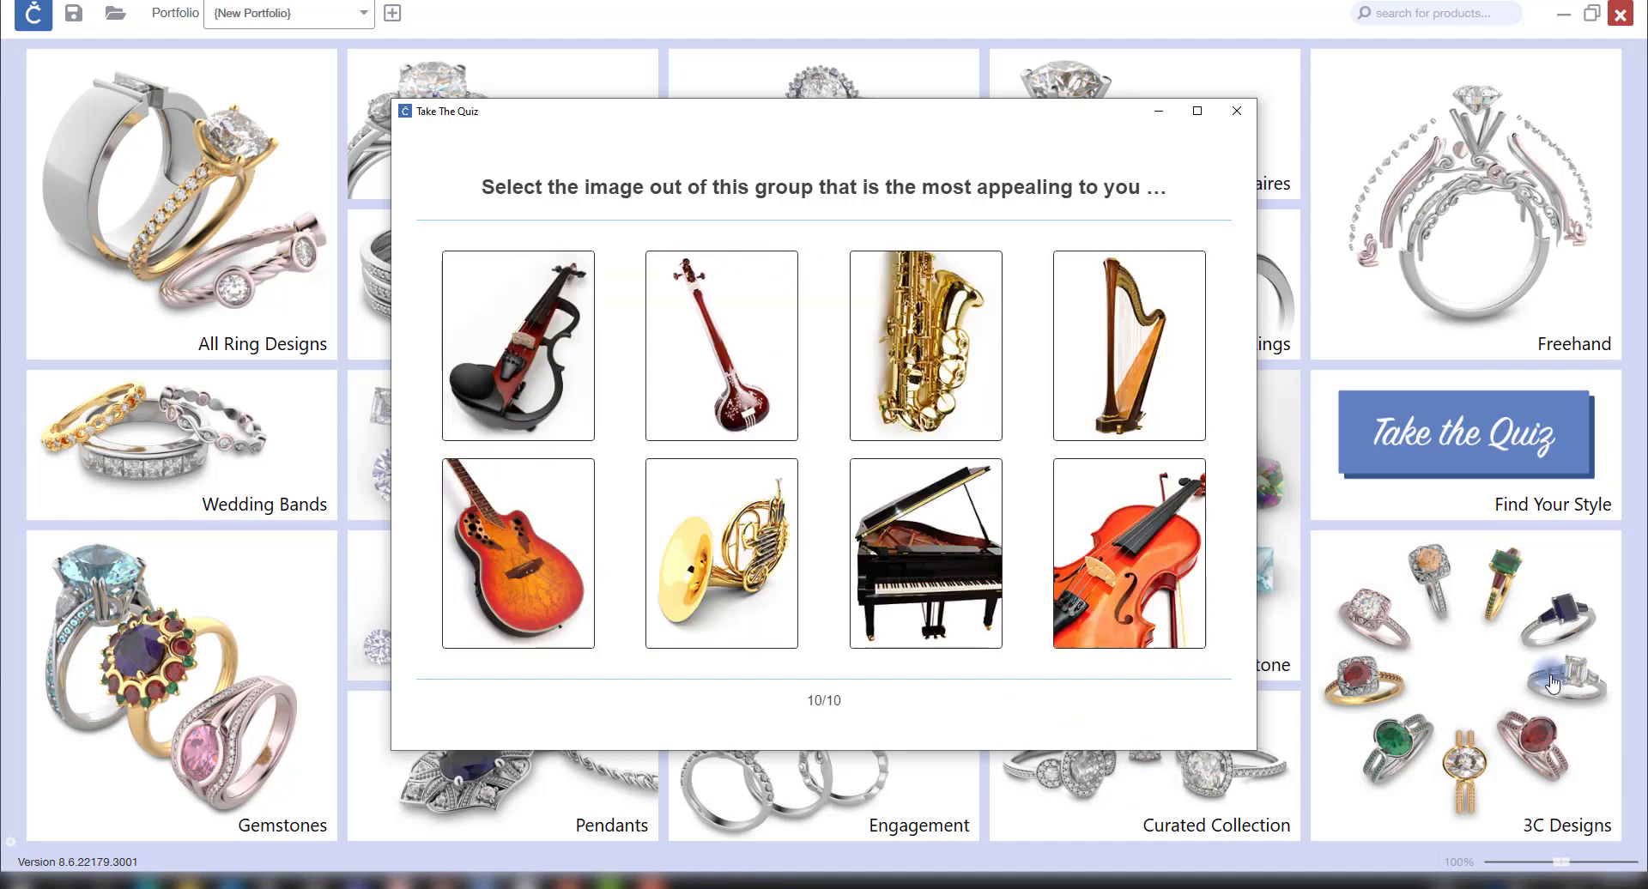
left_click(966, 626)
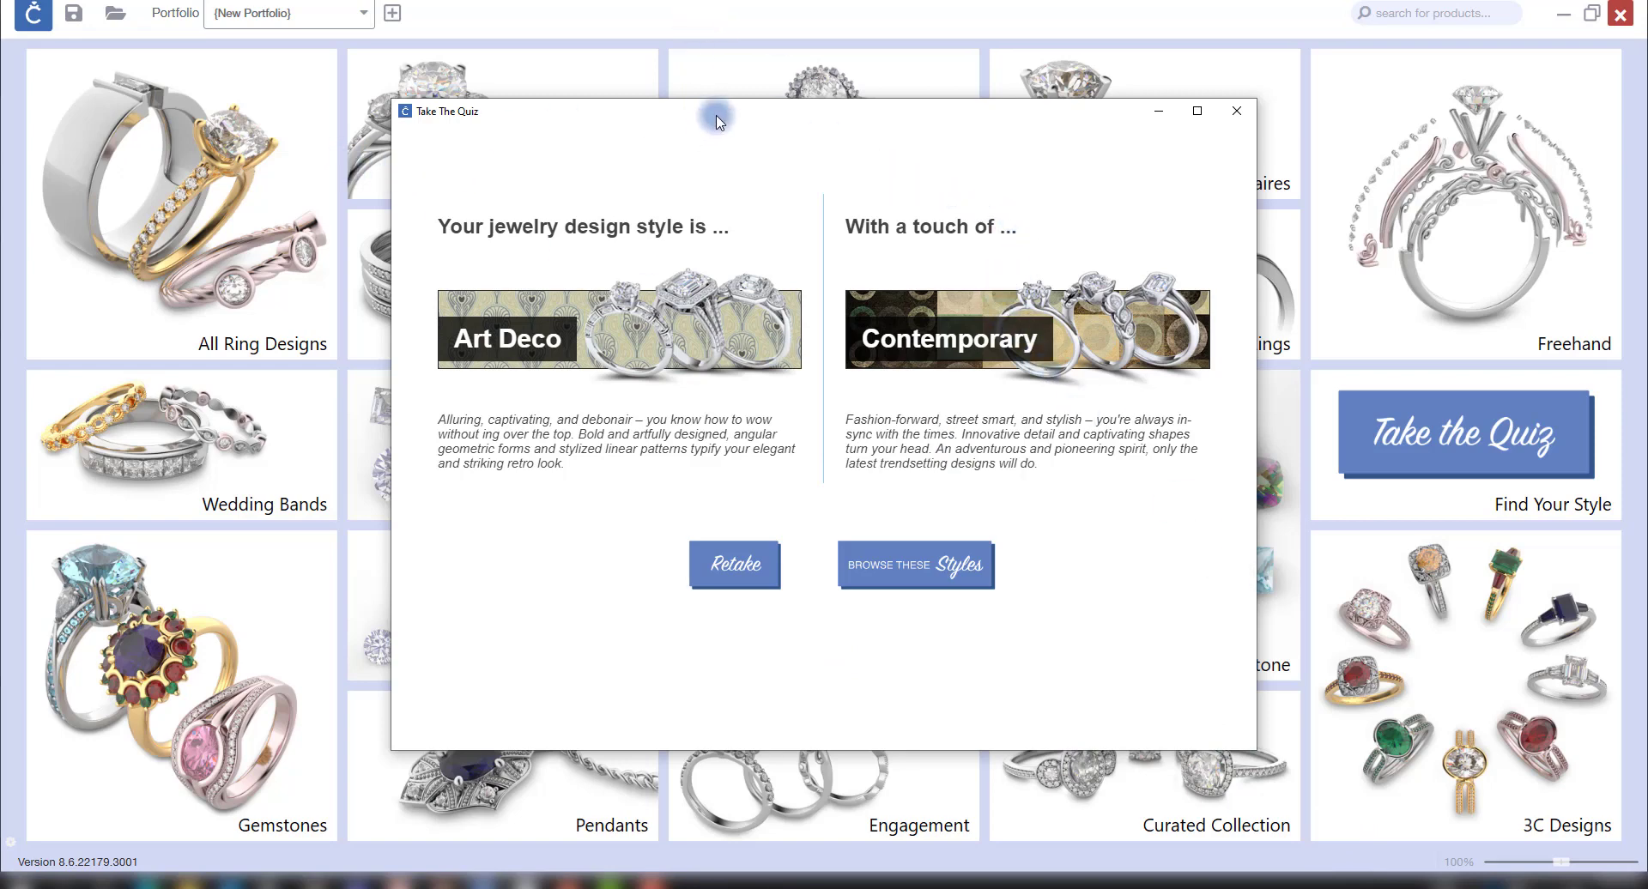
Step: Browse the ring designs that match the quiz's Art Deco and Contemporary styles
left_click_drag(719, 122, 699, 103)
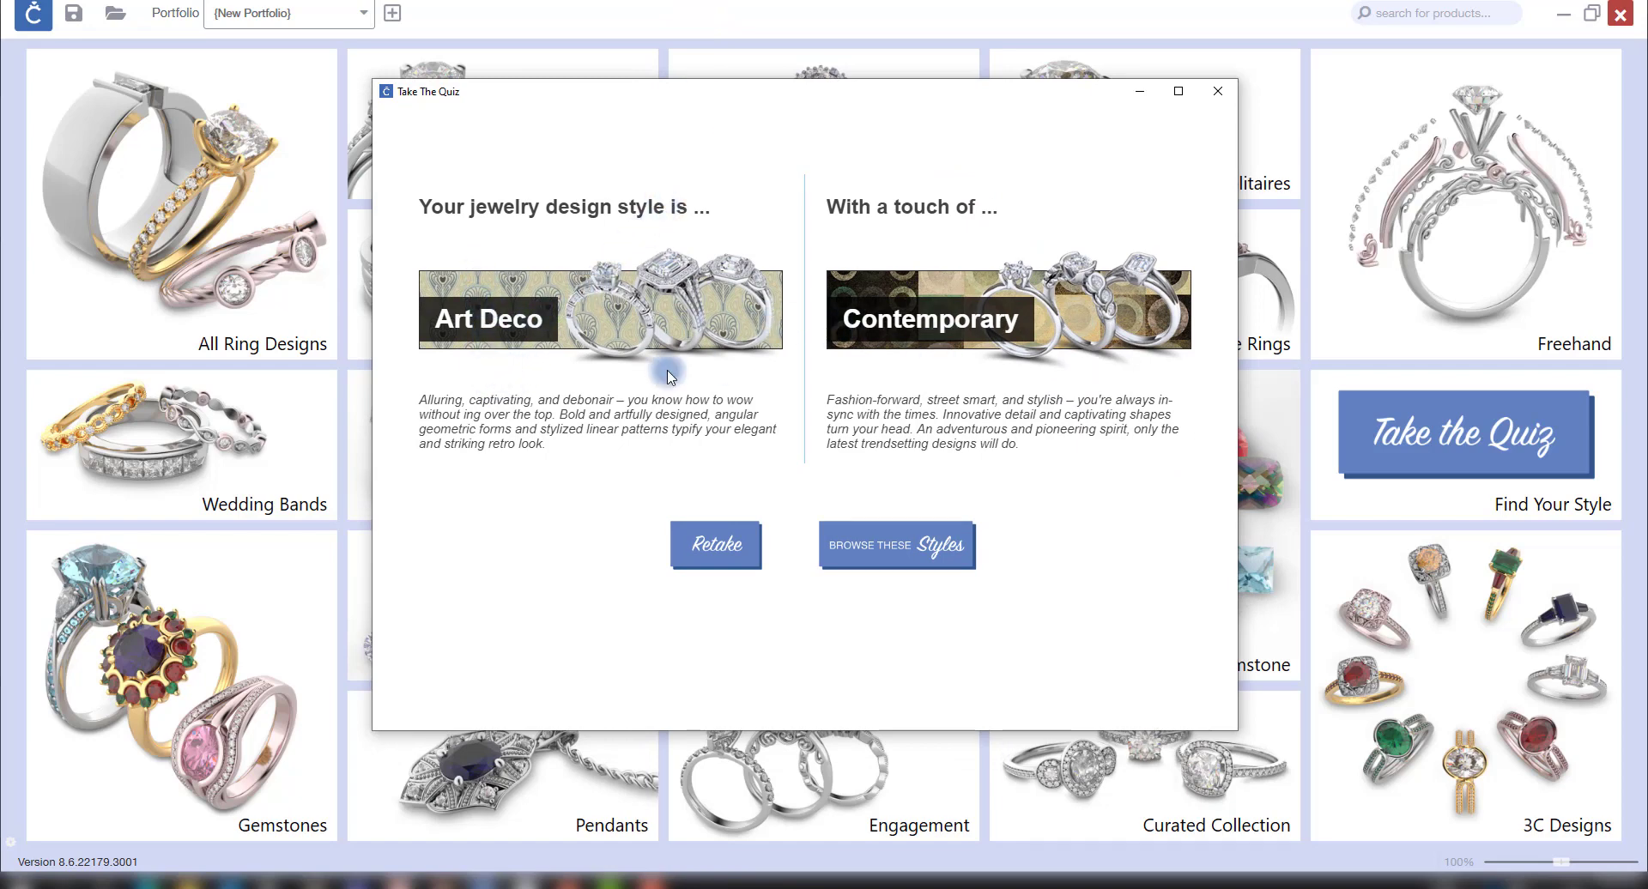
left_click(880, 554)
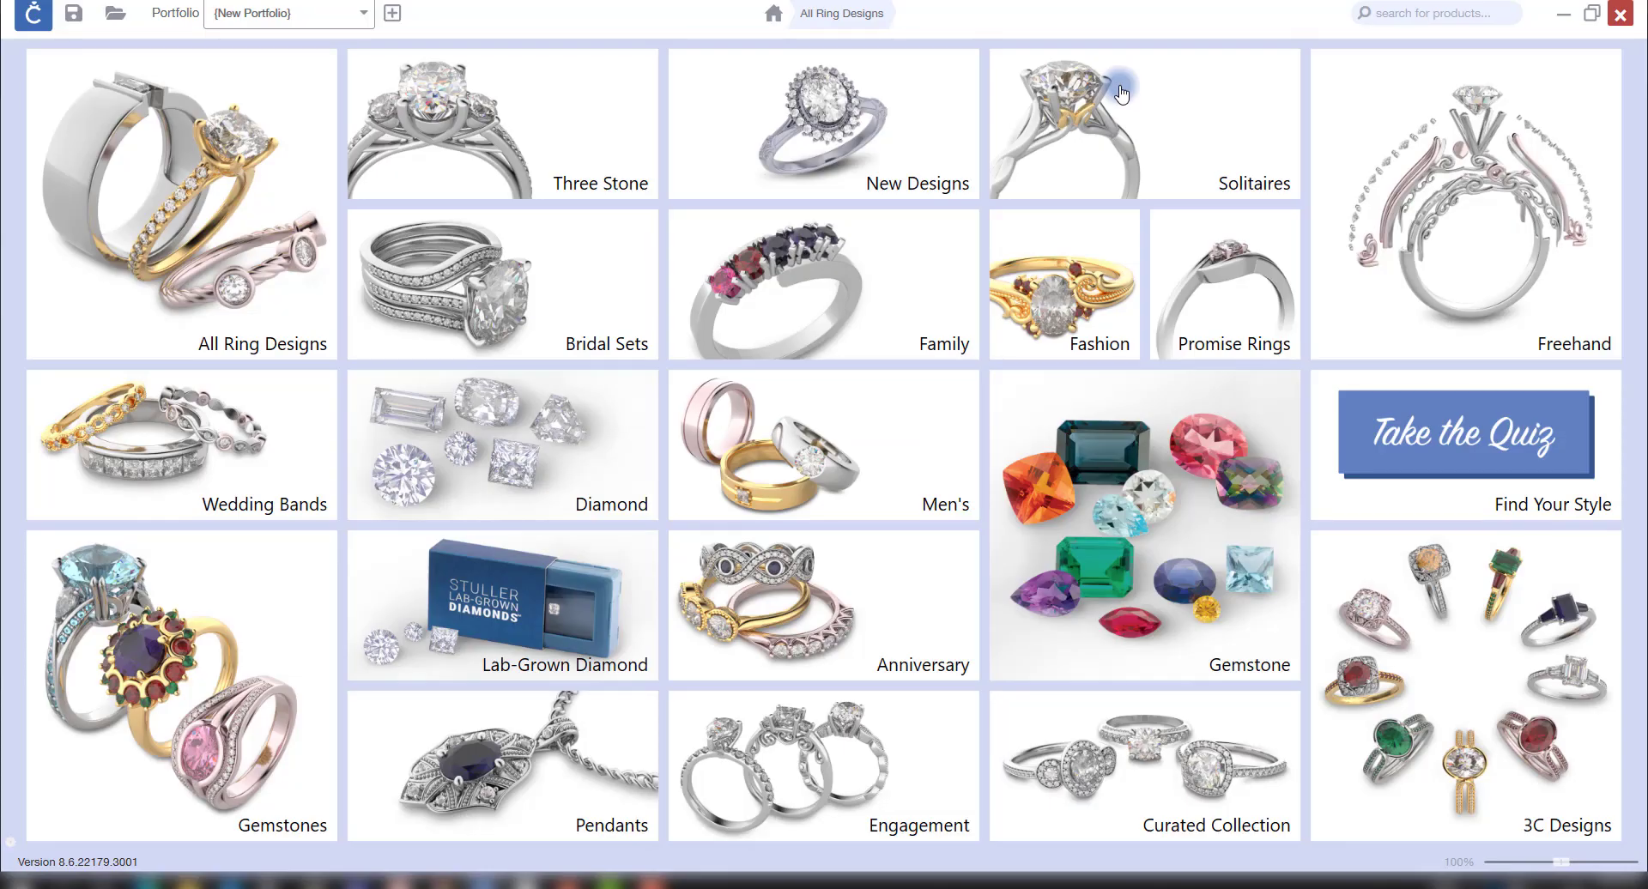
left_click(1122, 94)
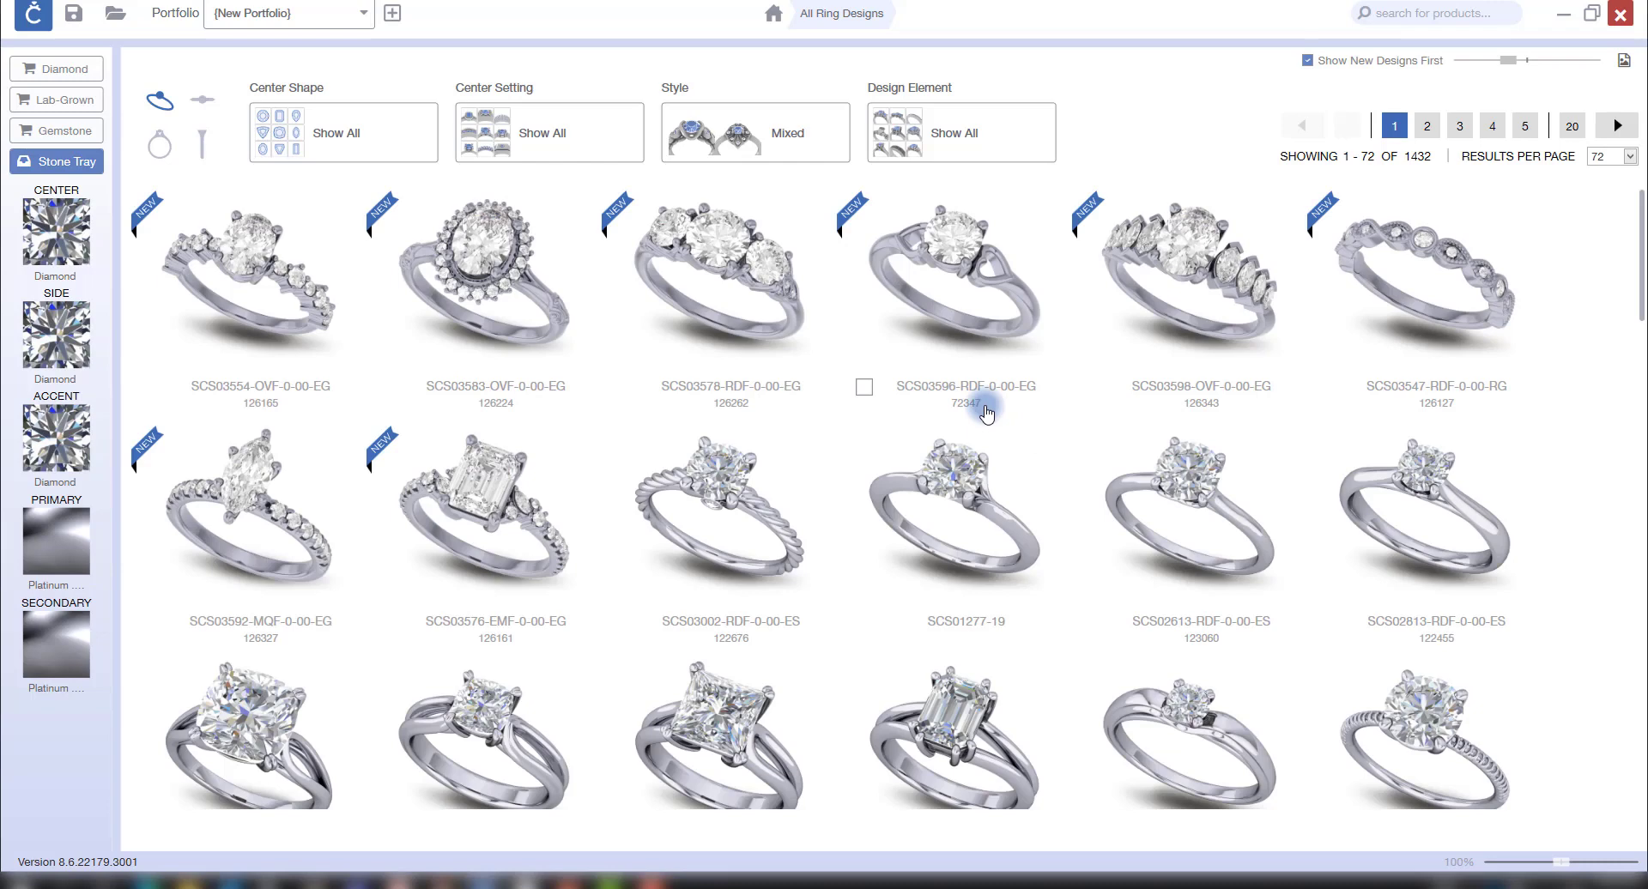
Step: Return to the home page and open the Solitaires category to look over its ring designs
left_click(775, 18)
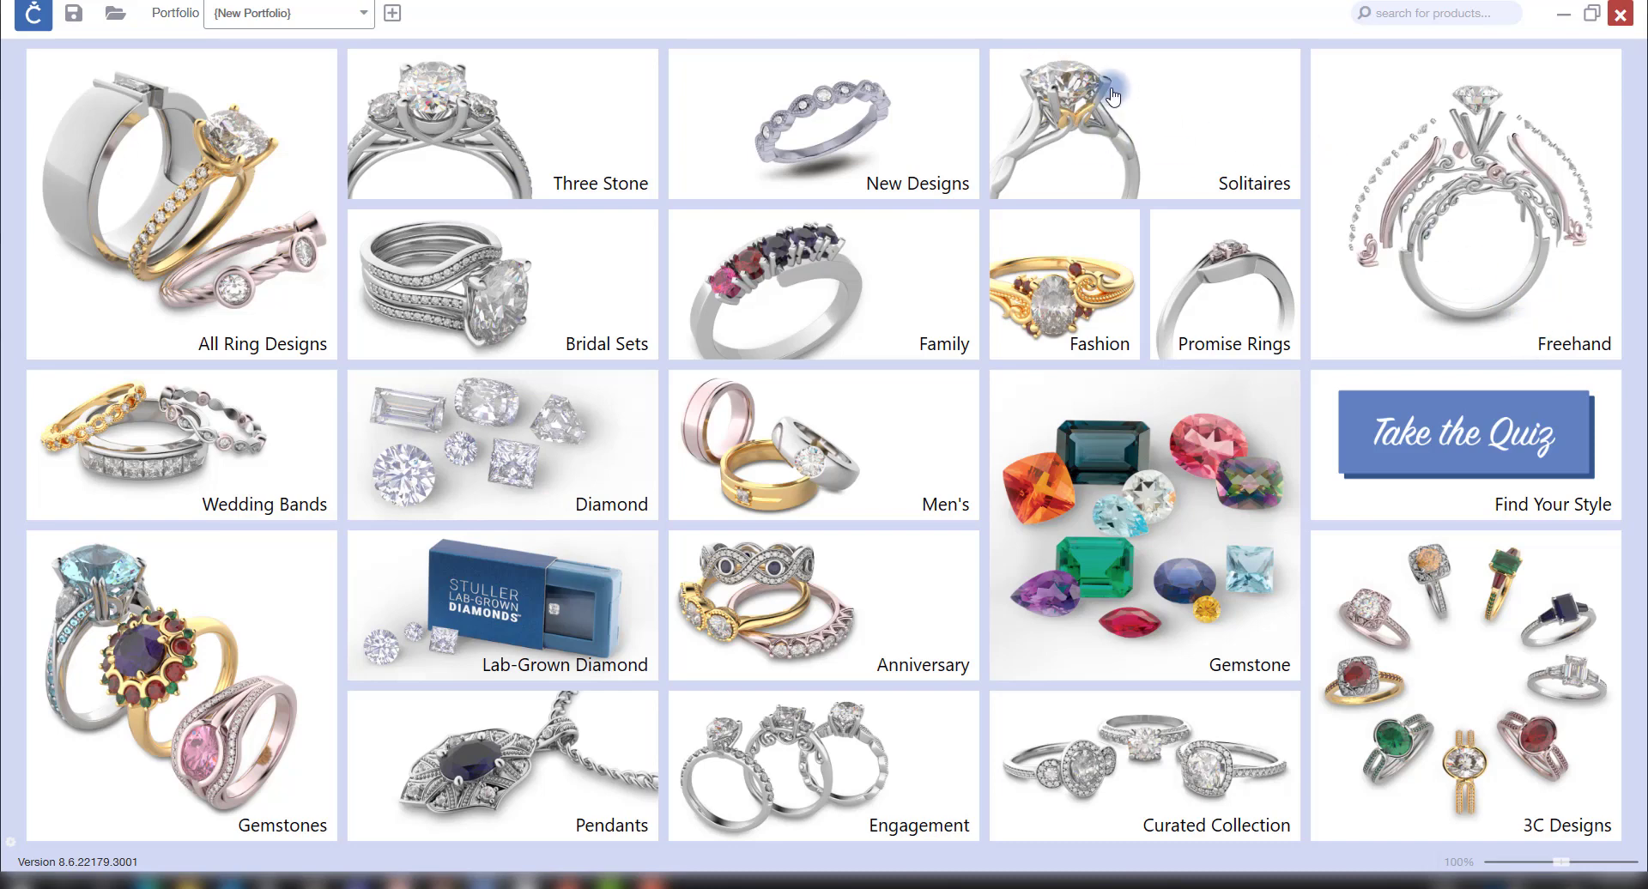
left_click(1198, 126)
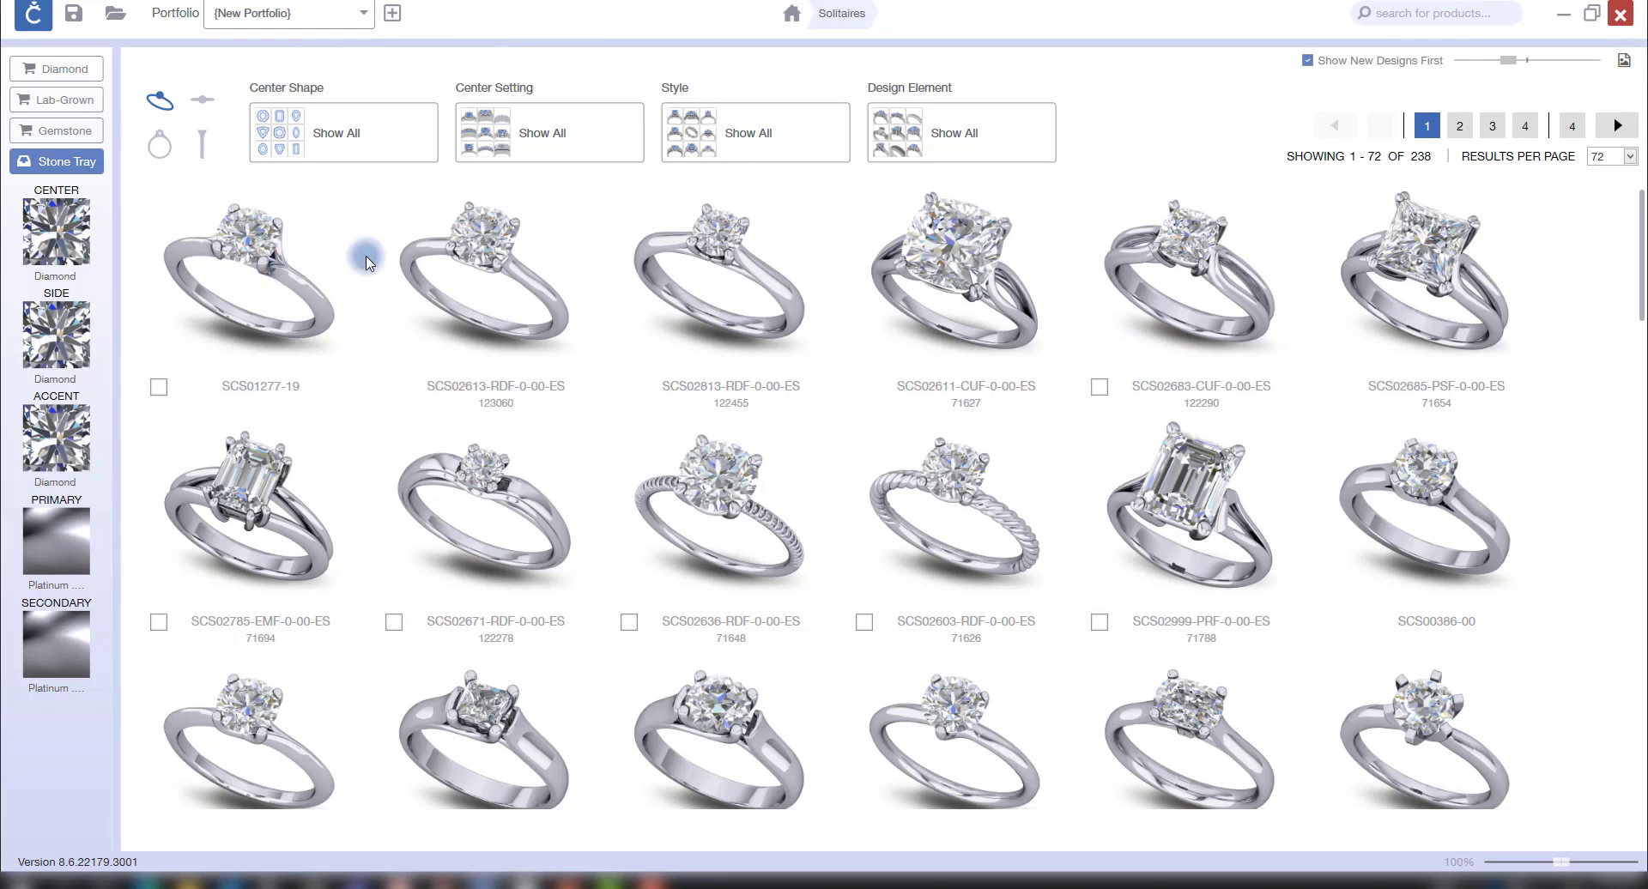
scroll(877, 650, "down", 3)
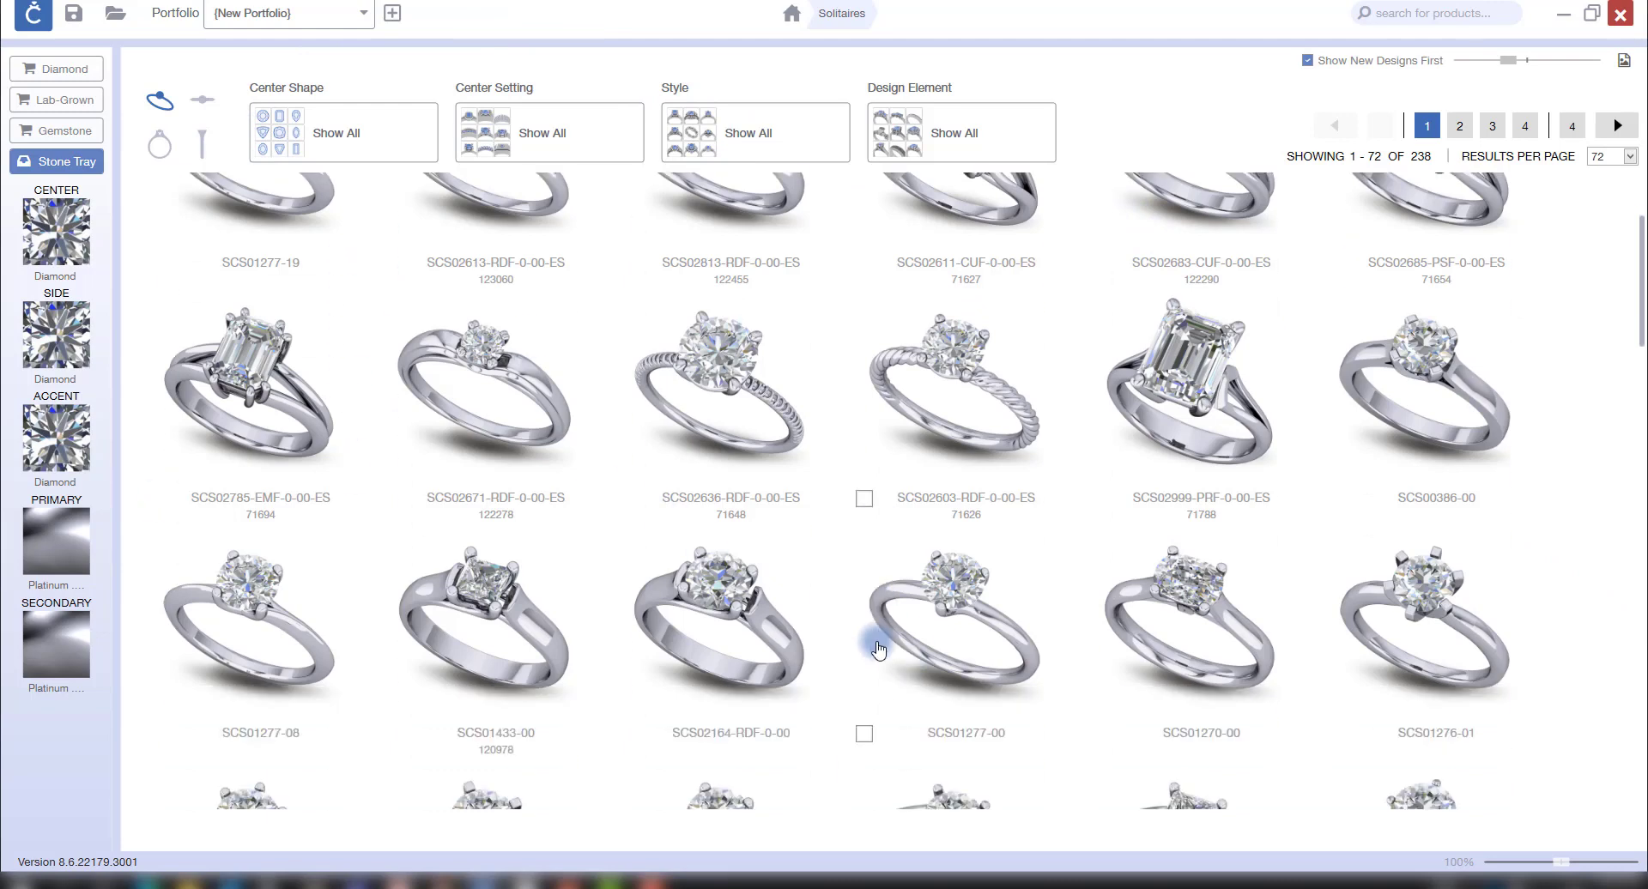
scroll(866, 639, "up", 3)
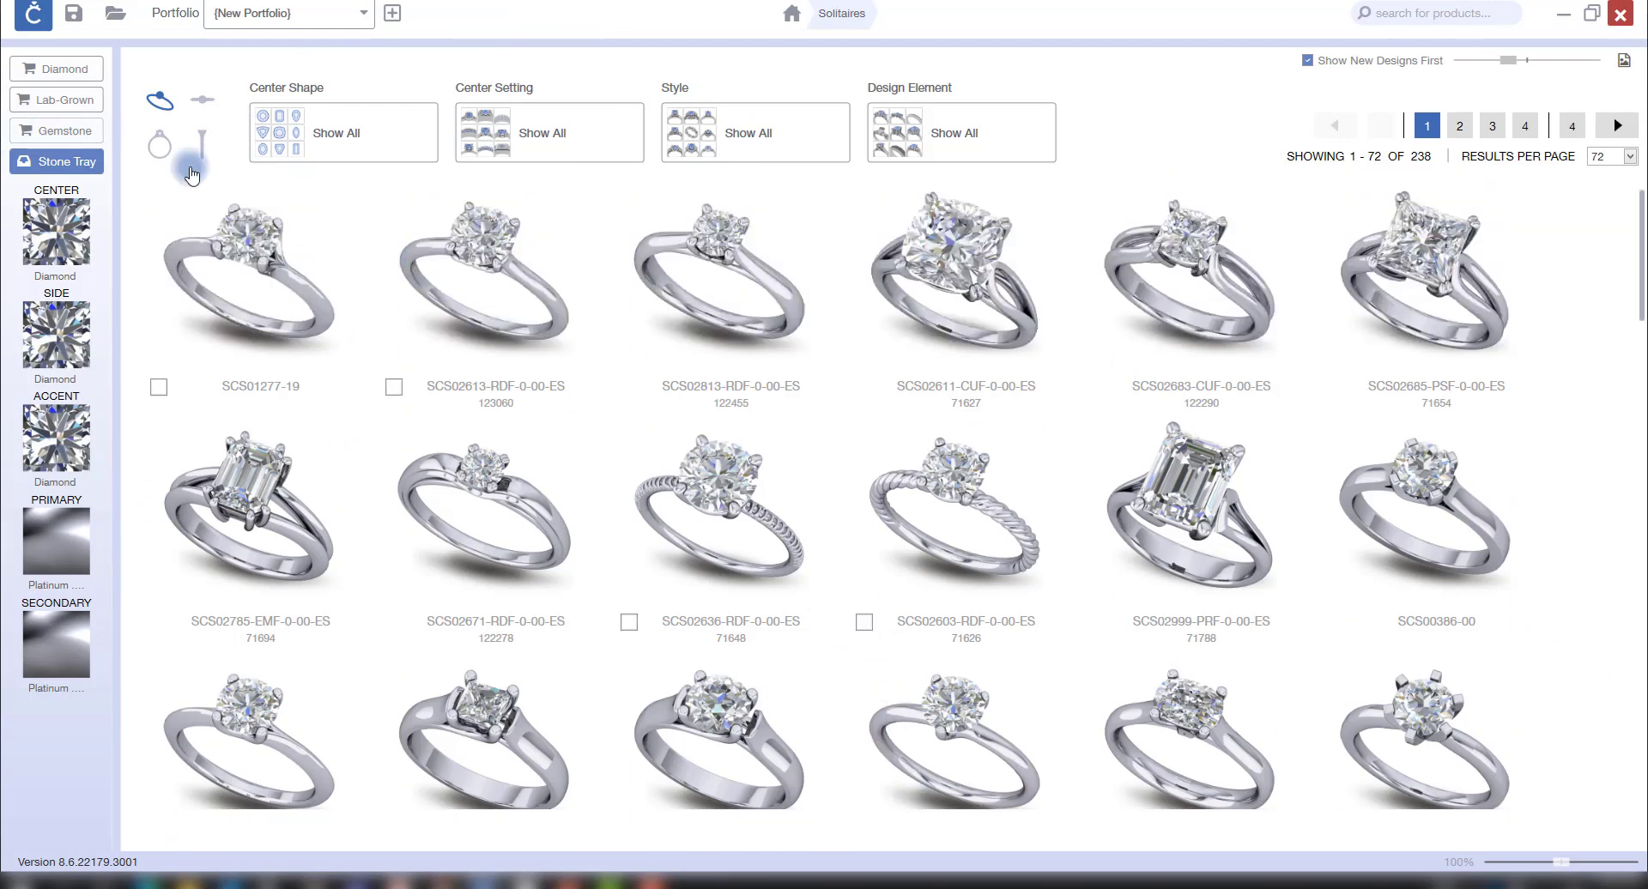
Step: Filter the solitaire designs to the Princess center shape and look through the filtered rings
left_click(296, 140)
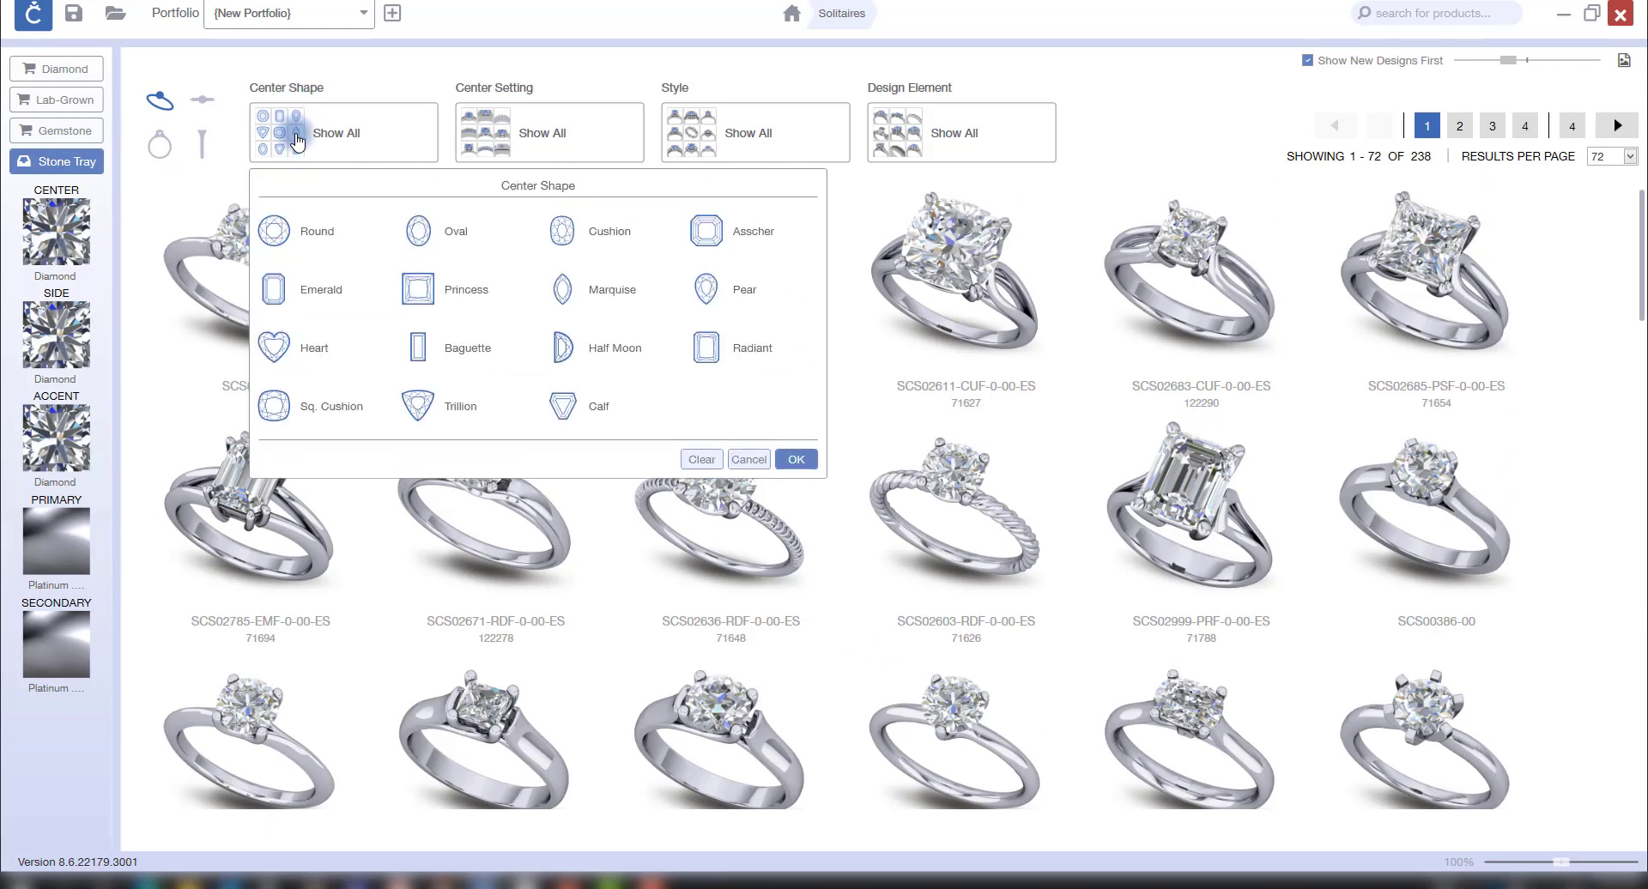
left_click(797, 460)
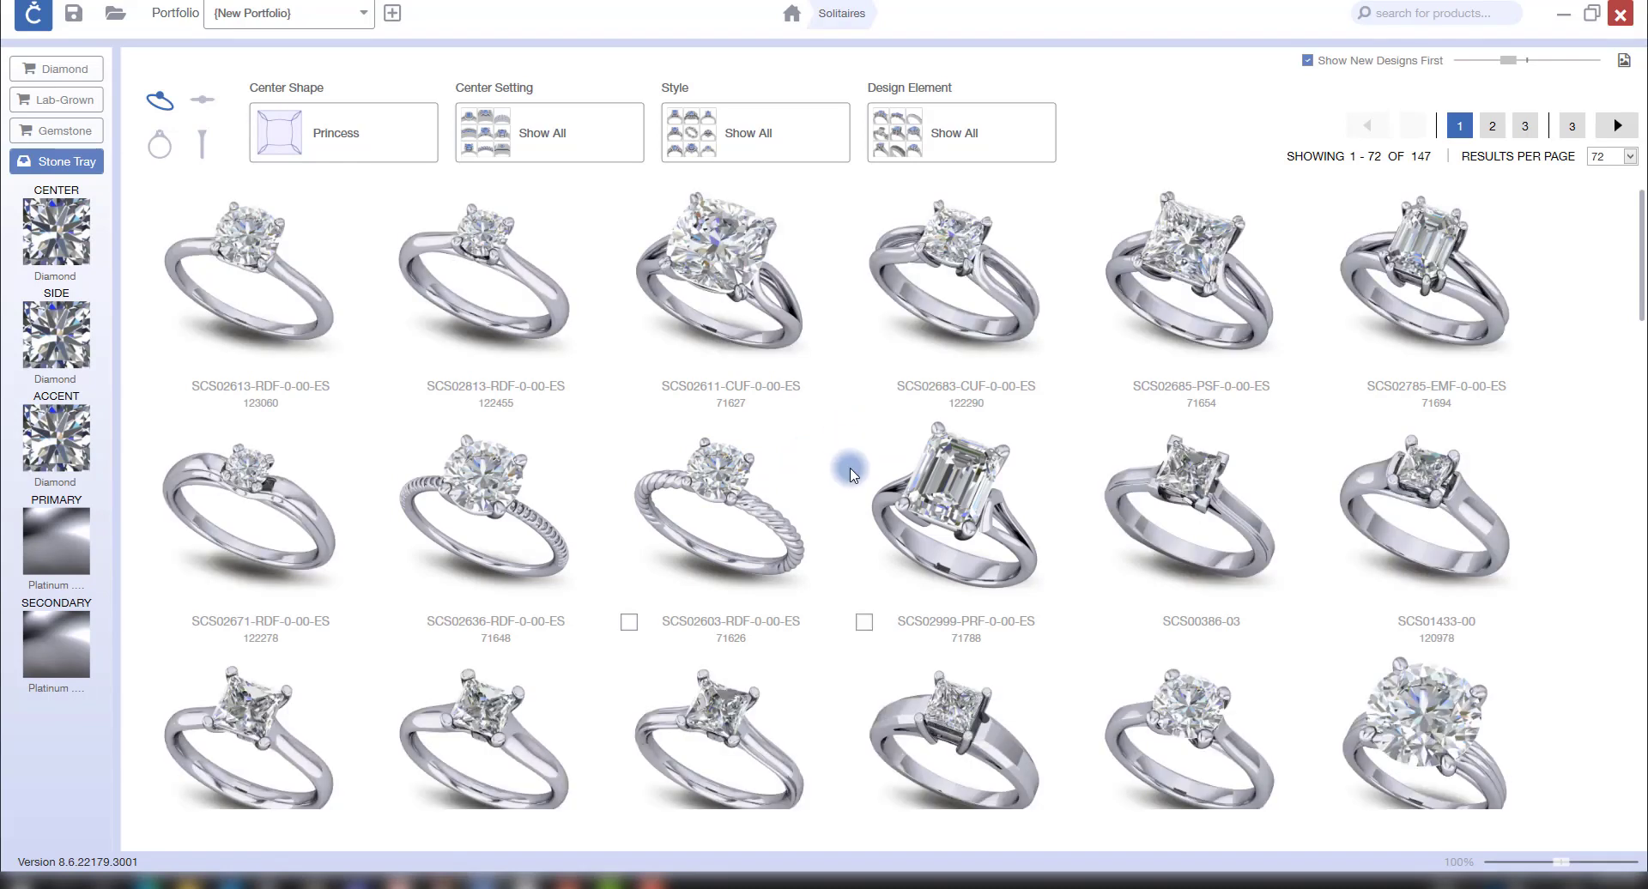
scroll(850, 468, "down", 3)
scroll(907, 496, "down", 2)
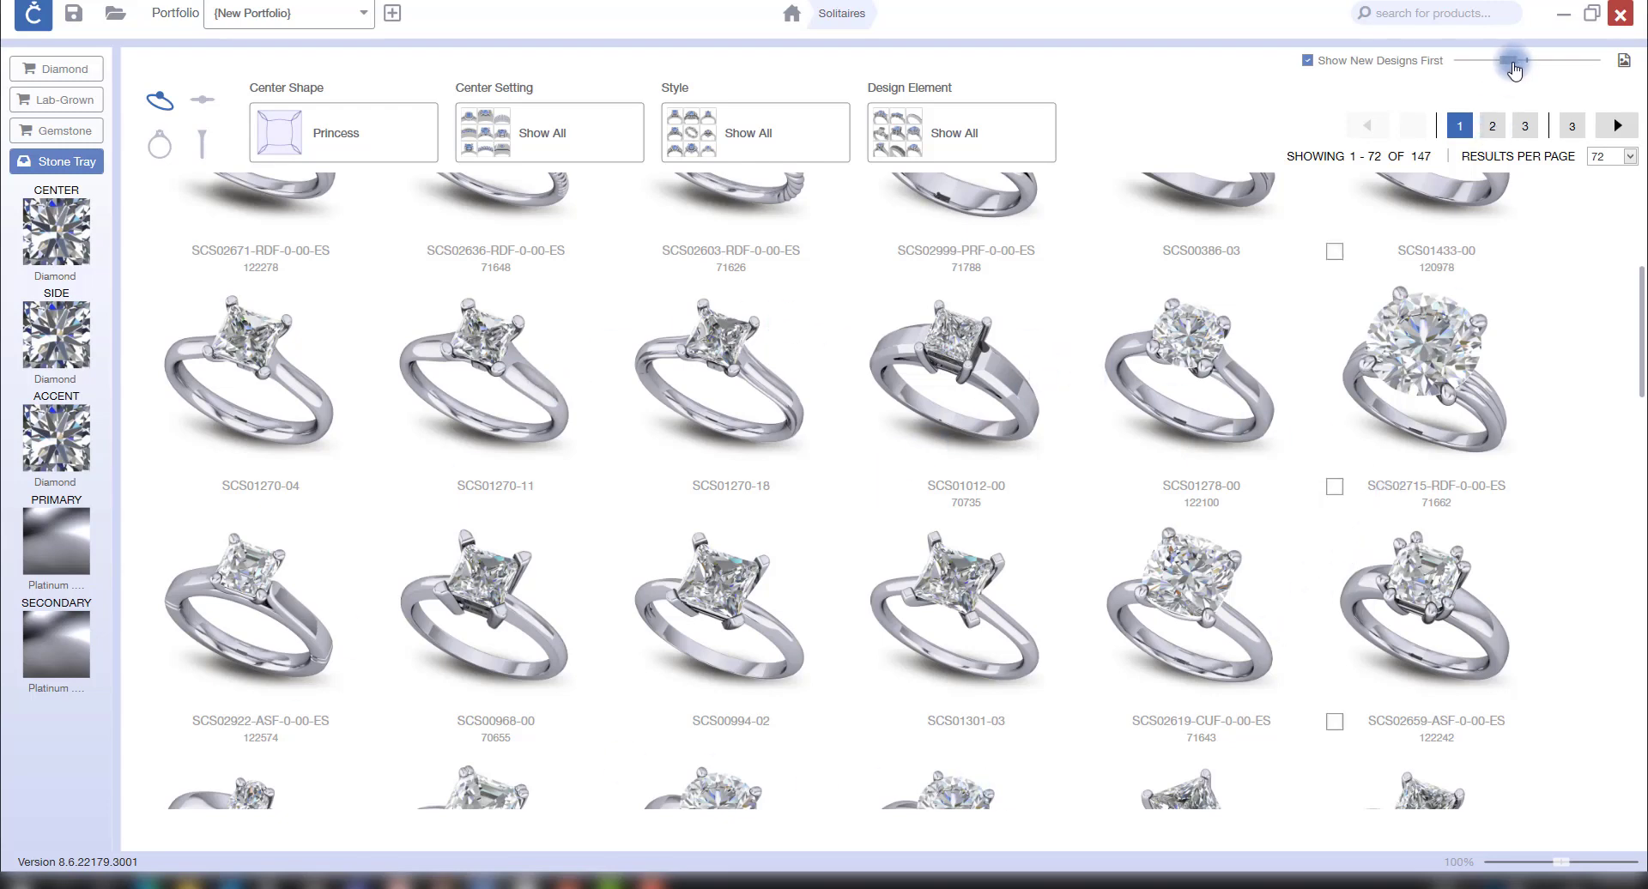
Step: Shrink the design thumbnails to seven per row and preview the rings from the front before restoring the perspective view
mouse_move(1508, 60)
left_mouse_down()
mouse_move(1487, 62)
mouse_move(1537, 70)
mouse_move(1497, 72)
left_mouse_up()
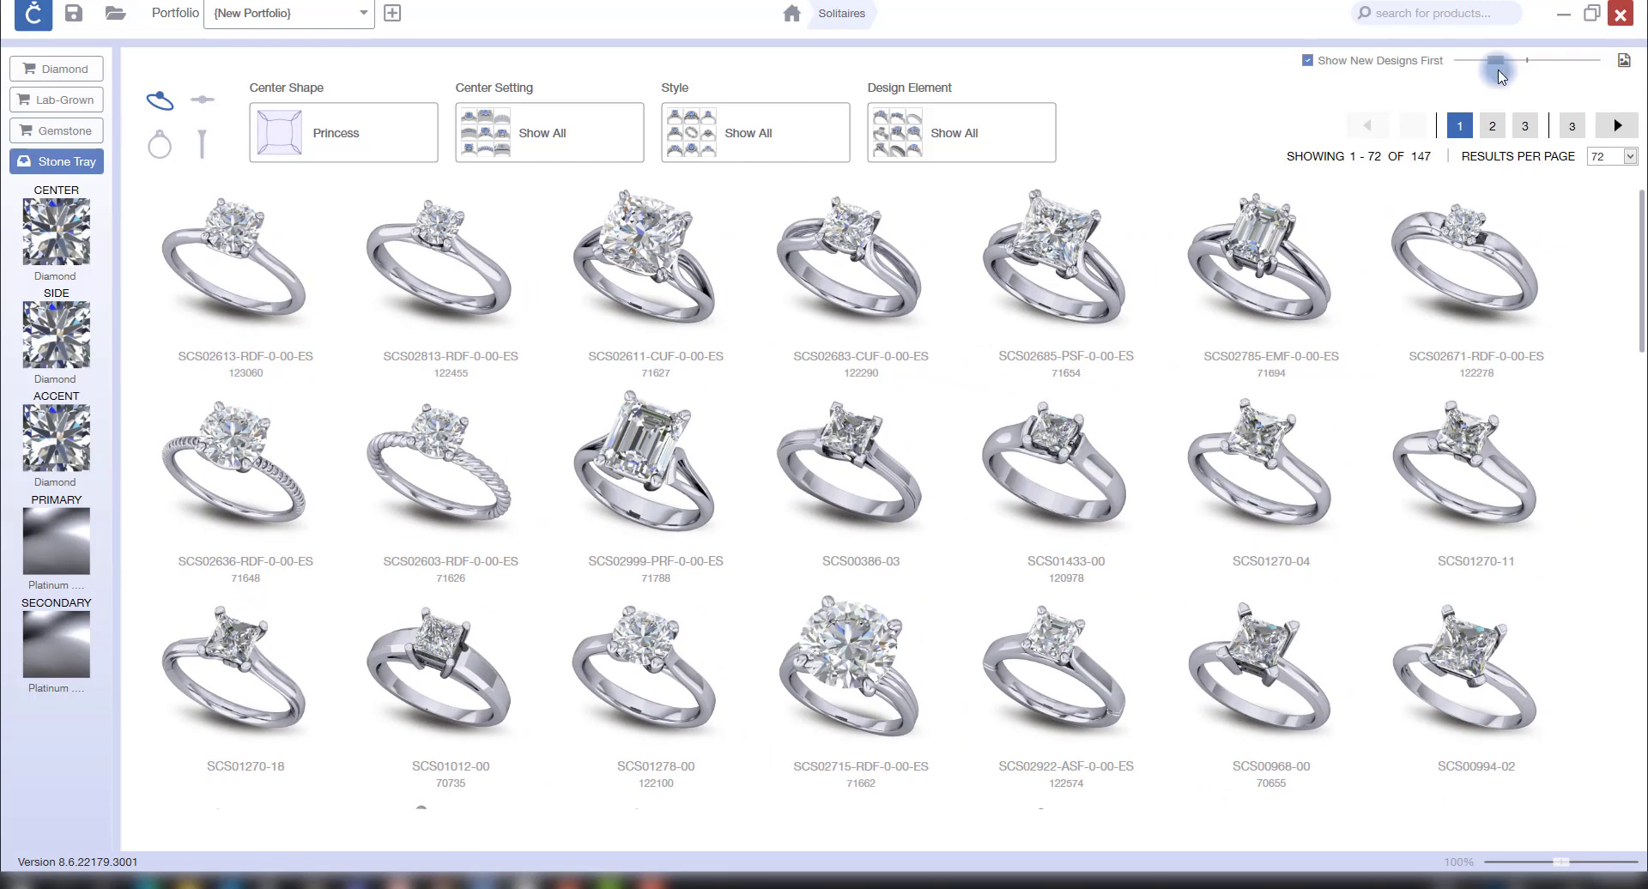
scroll(588, 489, "down", 1)
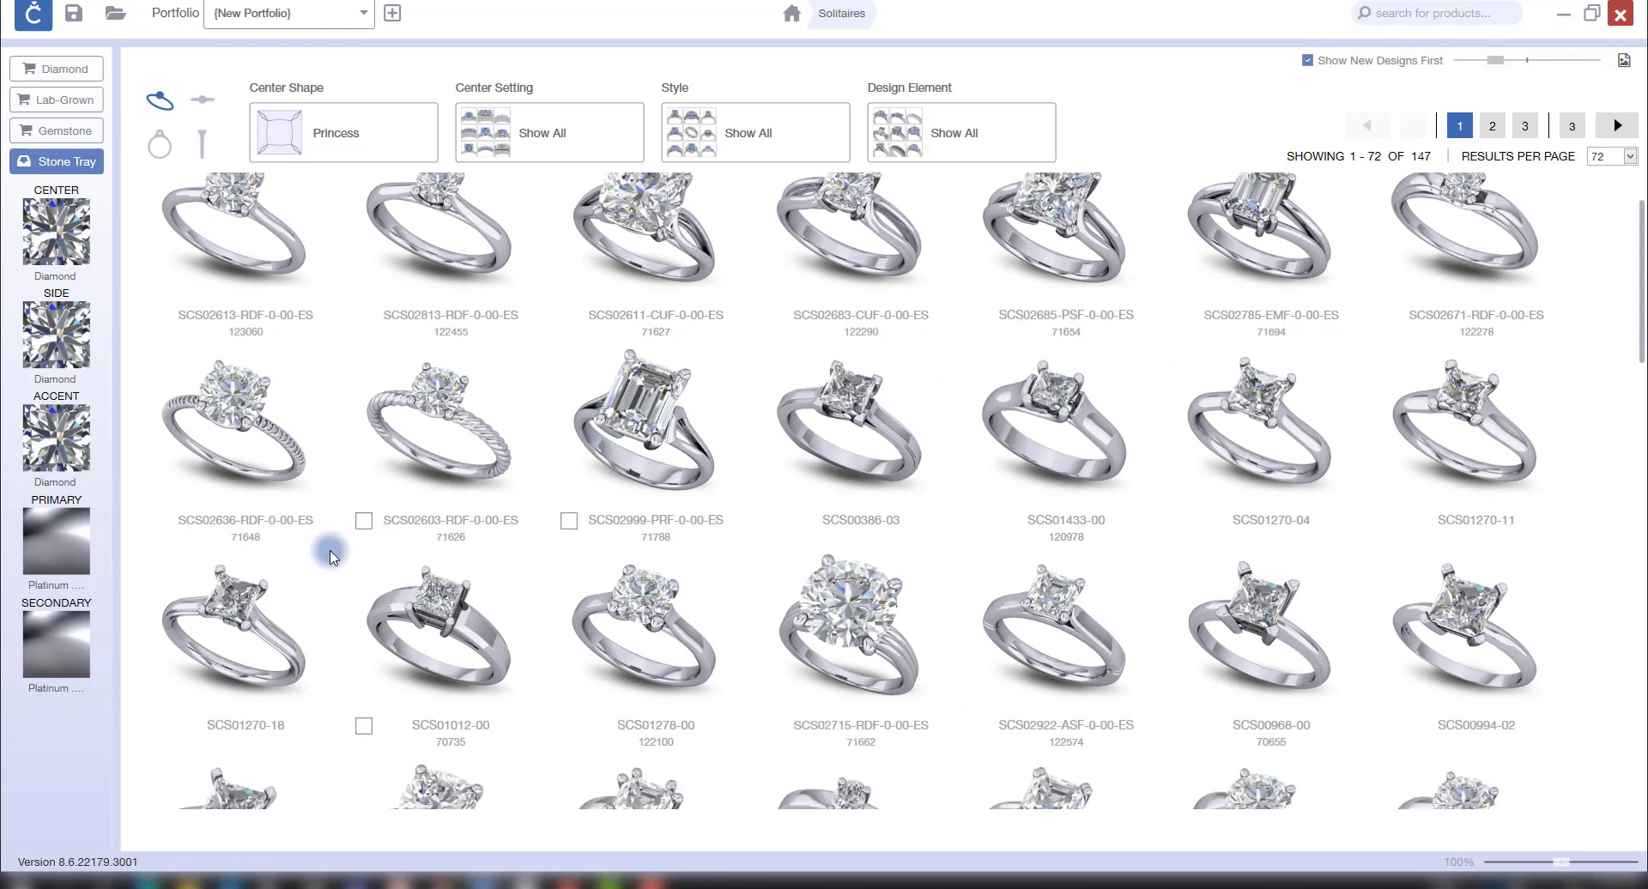
scroll(504, 457, "up", 1)
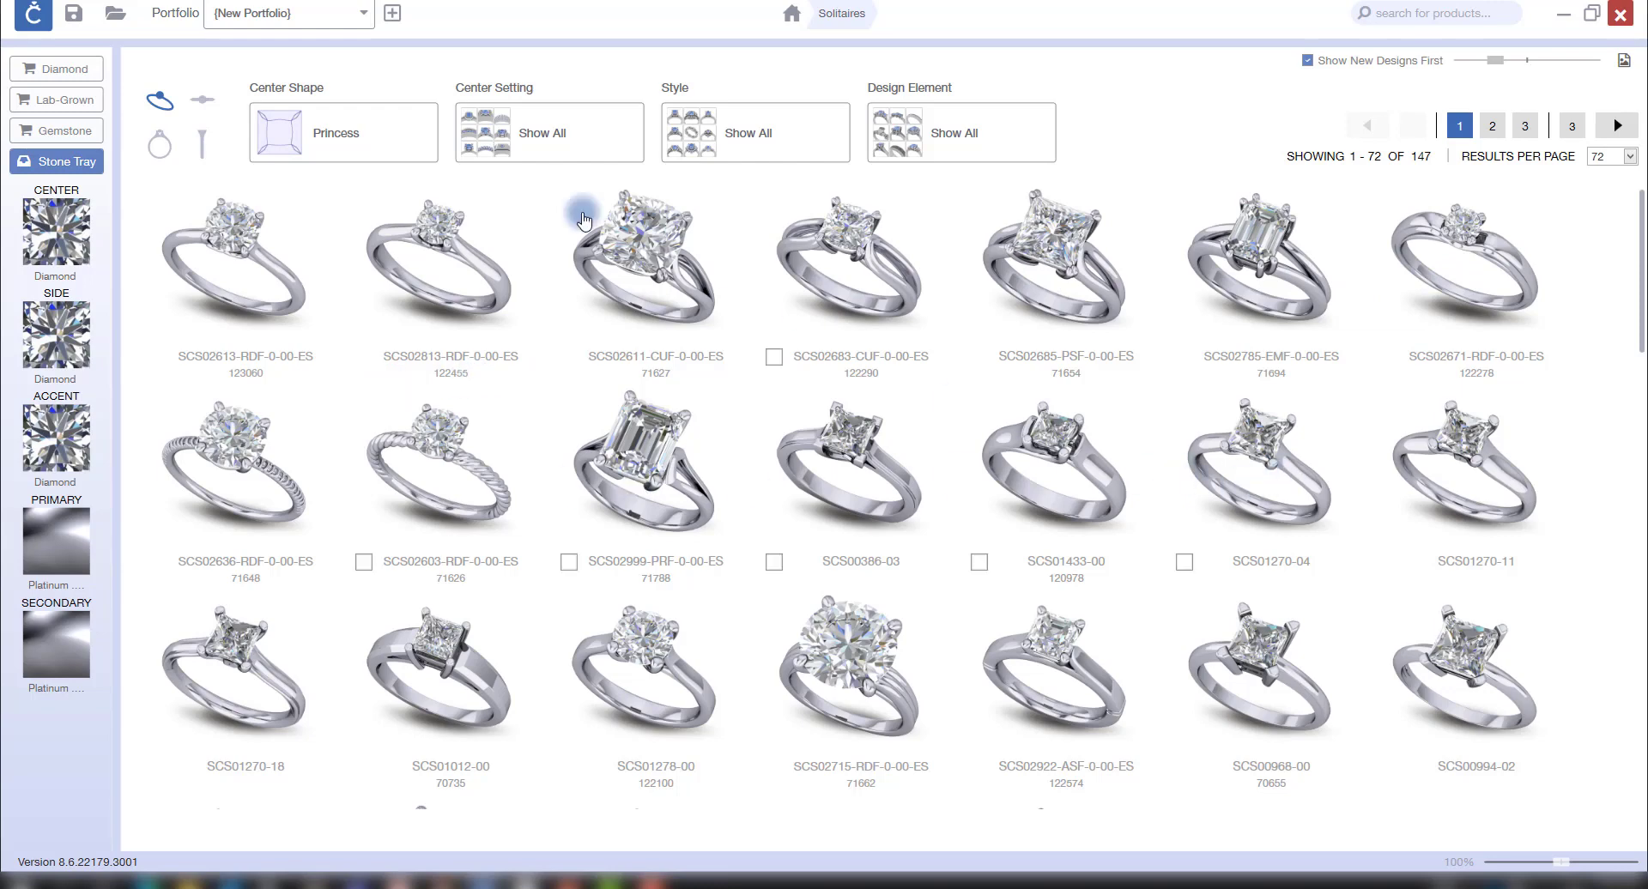
left_click(160, 144)
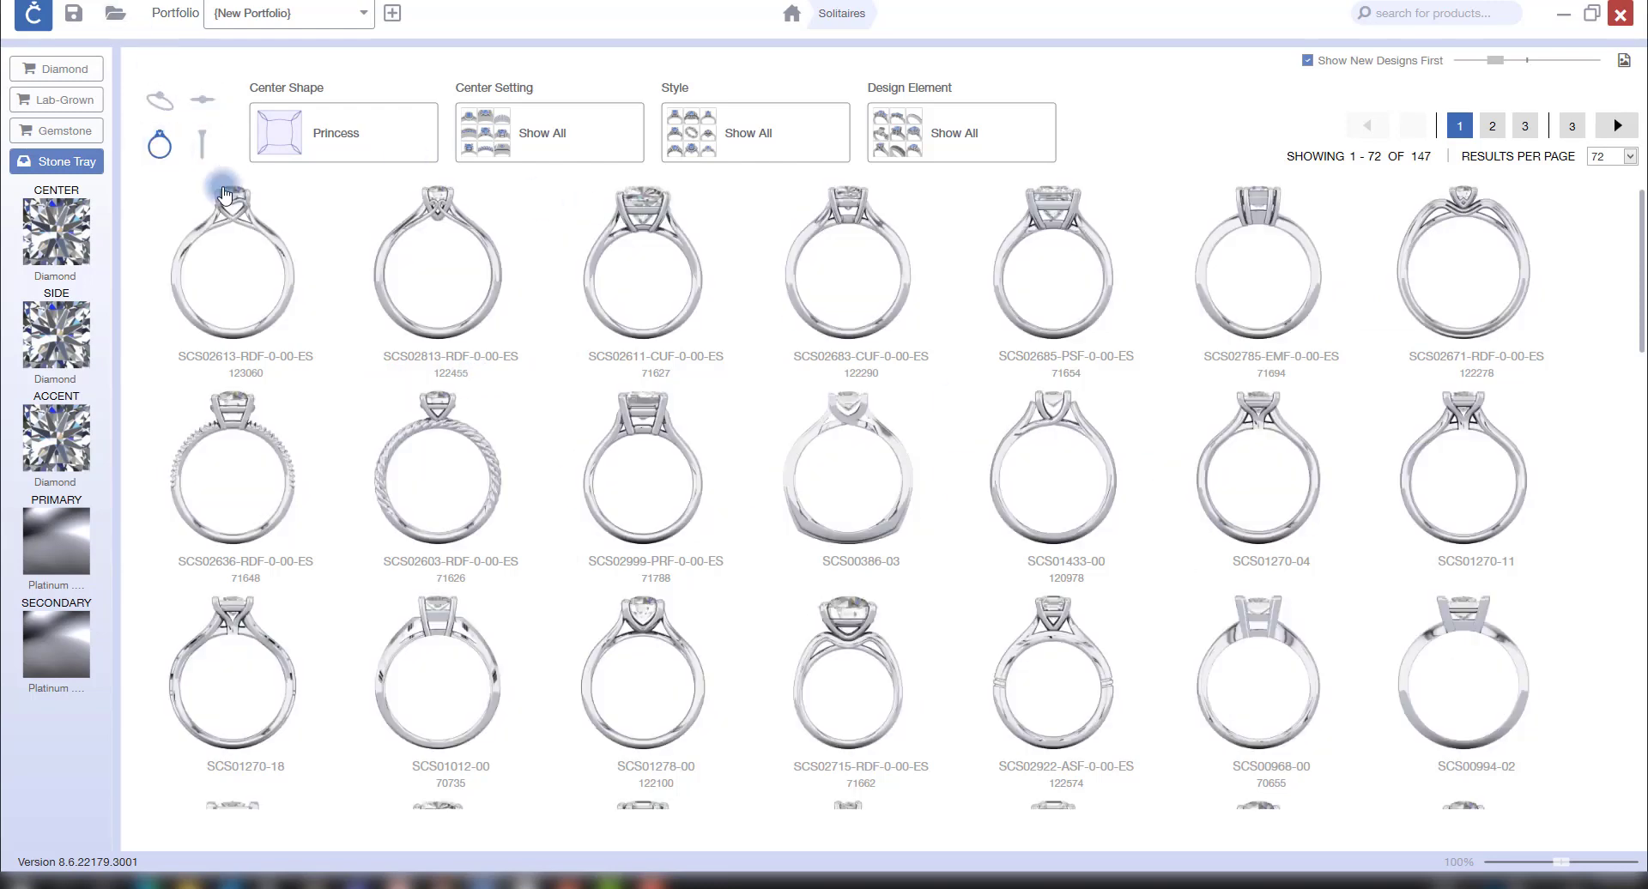
left_click(179, 99)
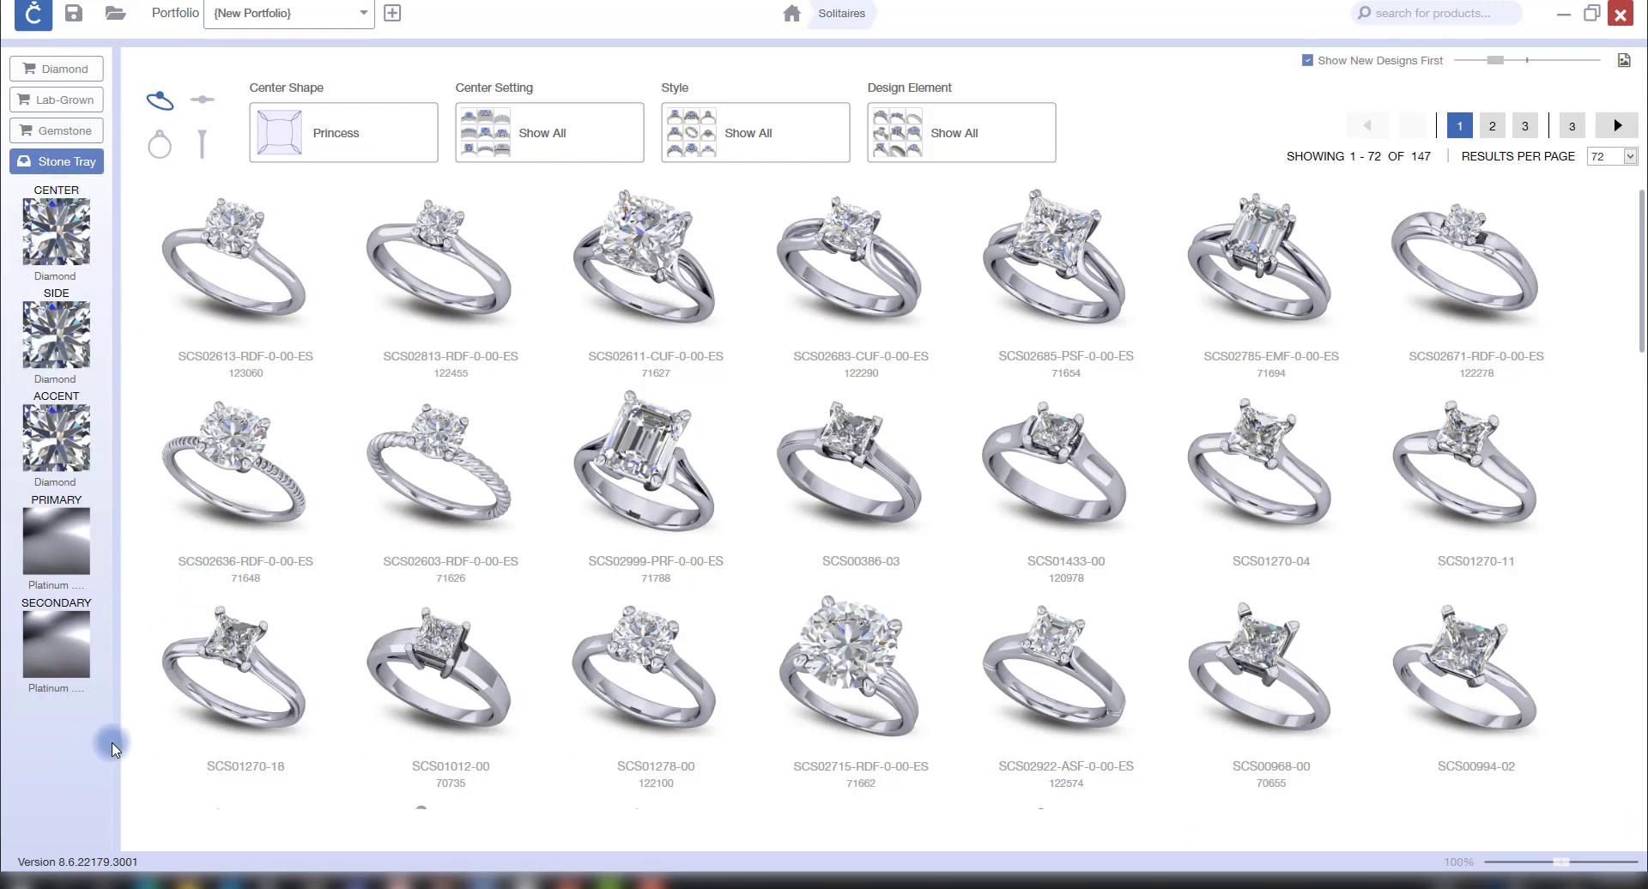
Step: Set the center stone to red garnet and both the primary and secondary metals to 14K yellow gold
left_click(57, 228)
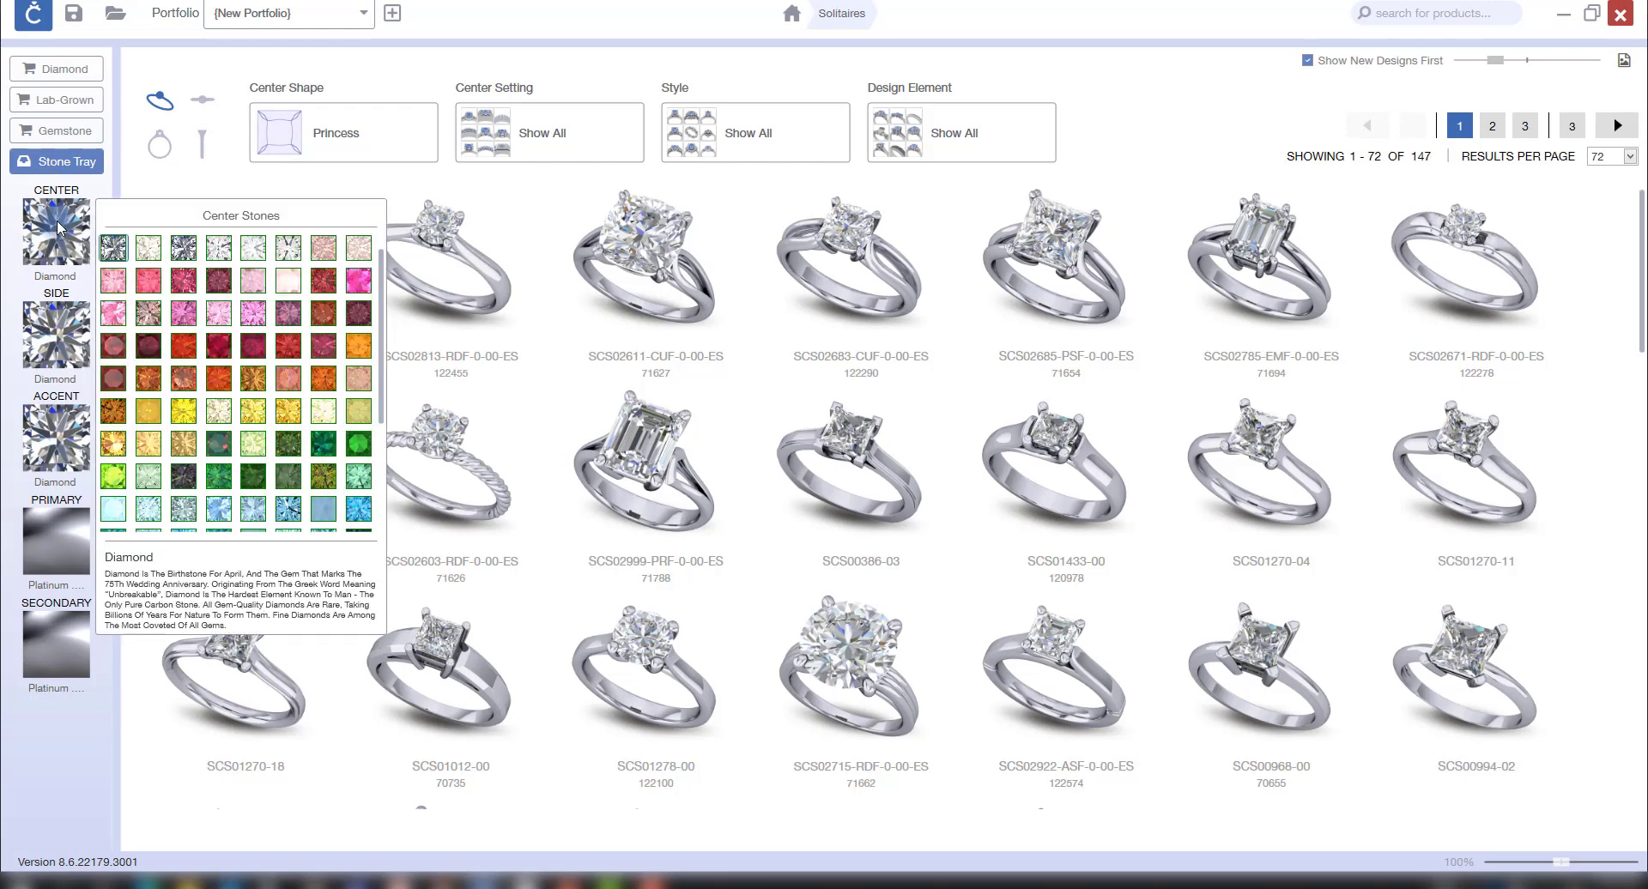
left_click(112, 346)
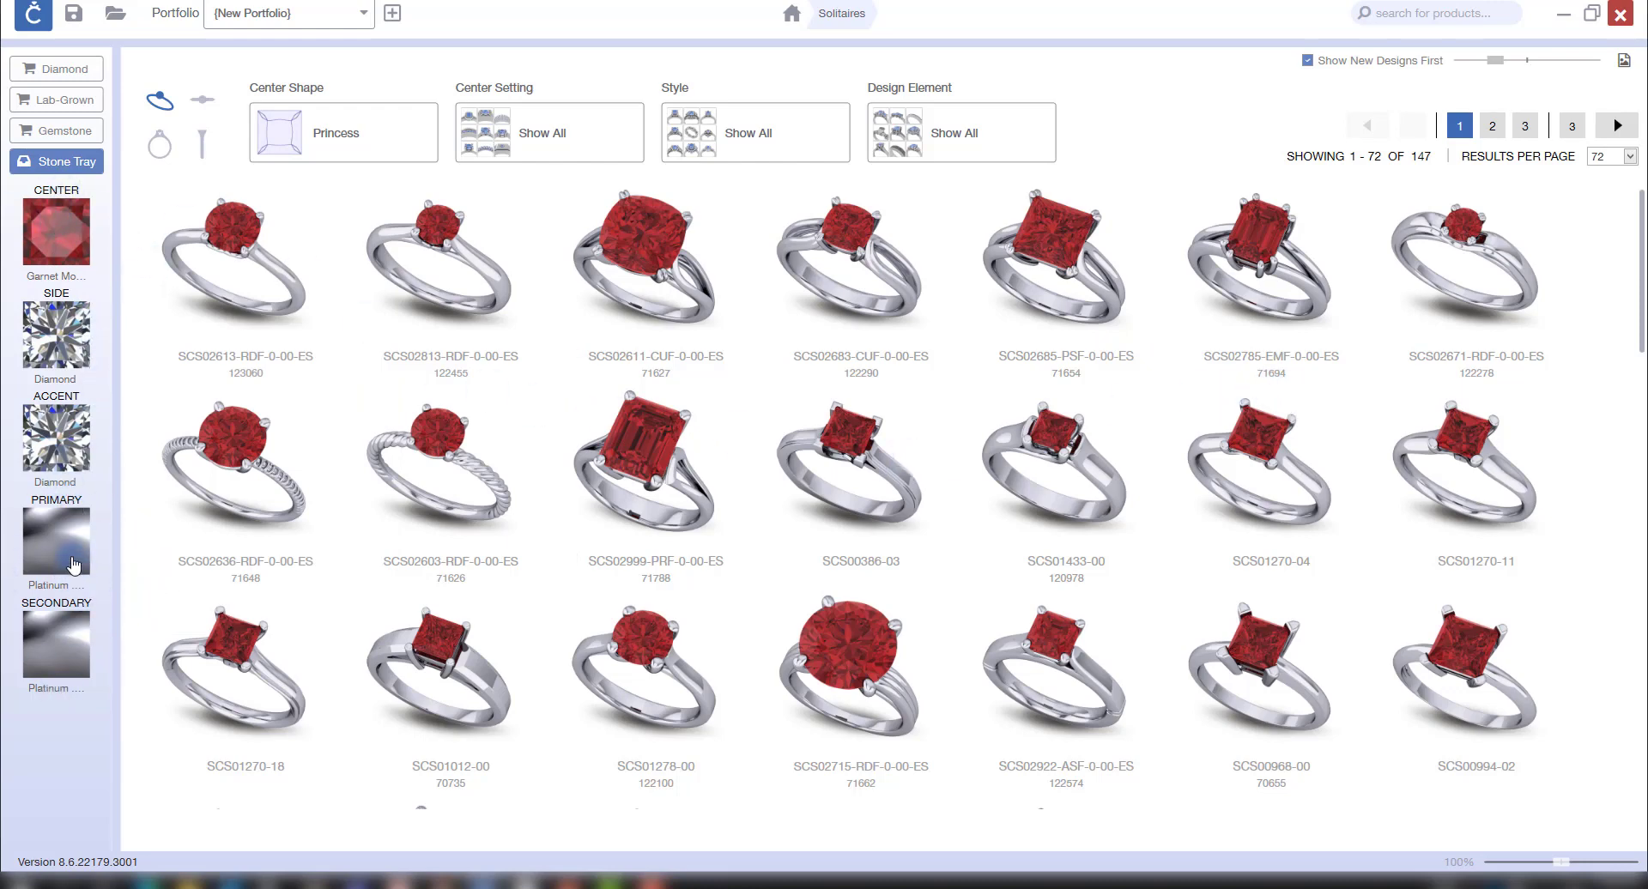
left_click(70, 540)
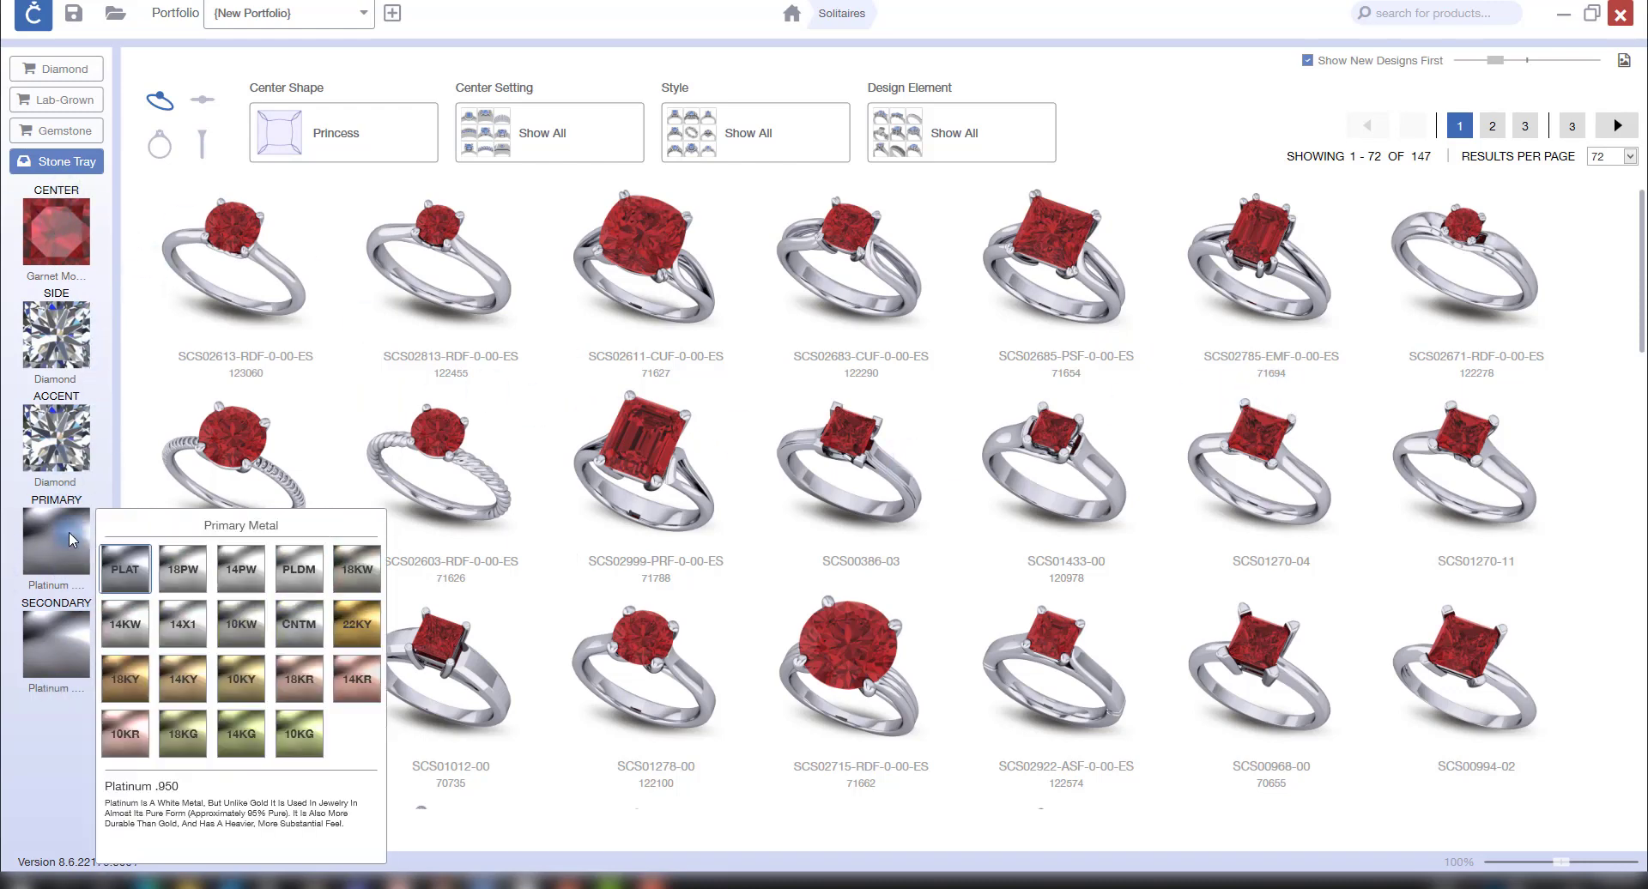
left_click(213, 702)
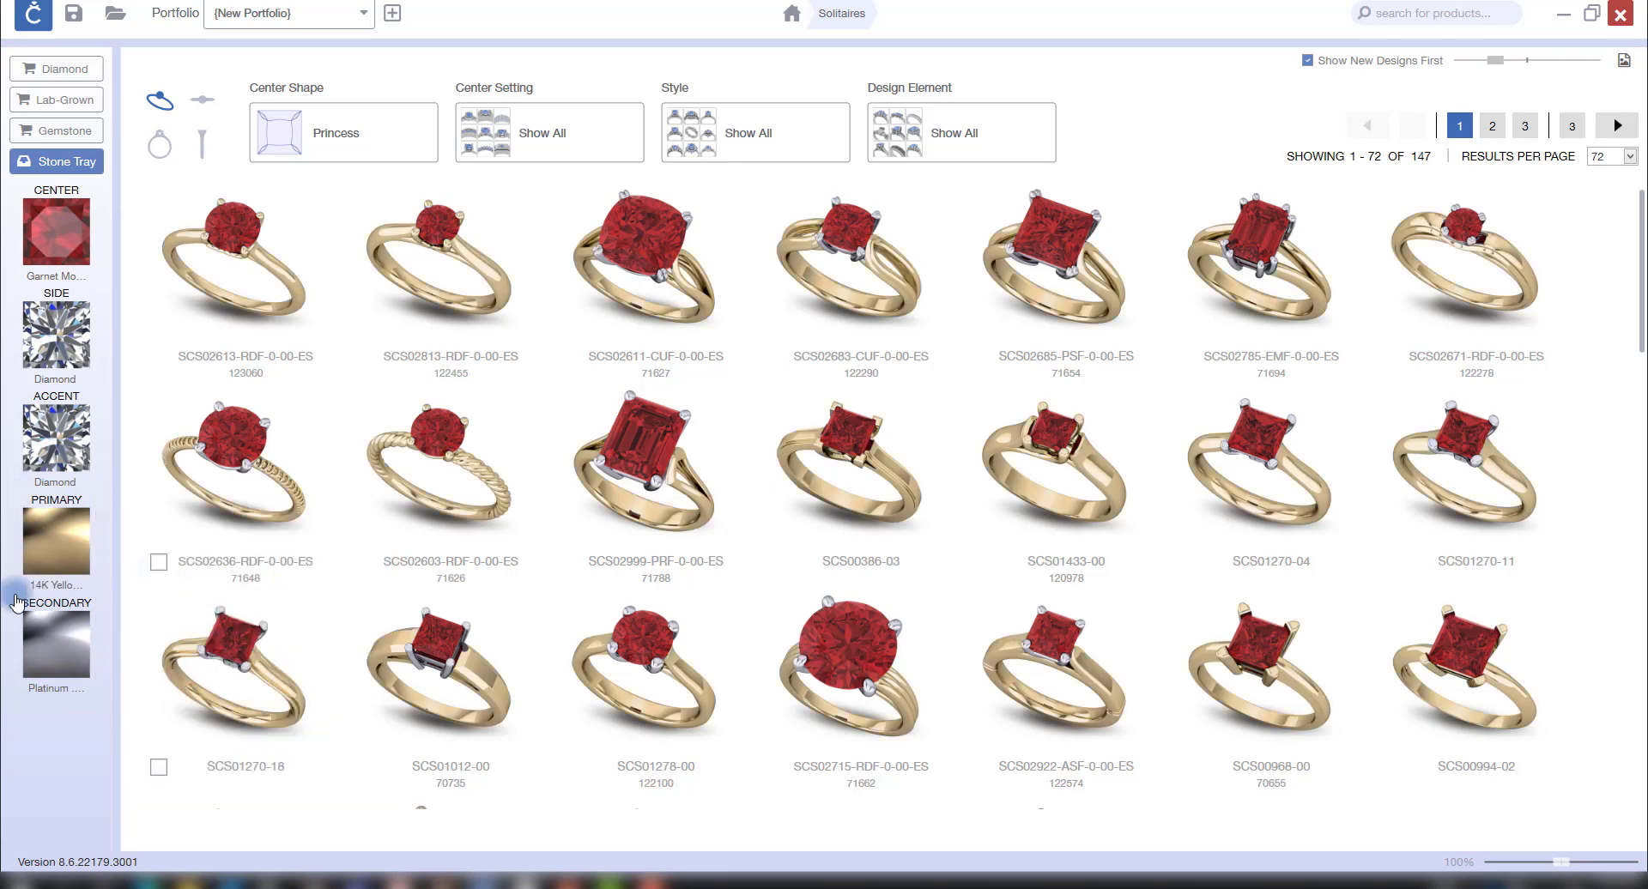
left_click(69, 654)
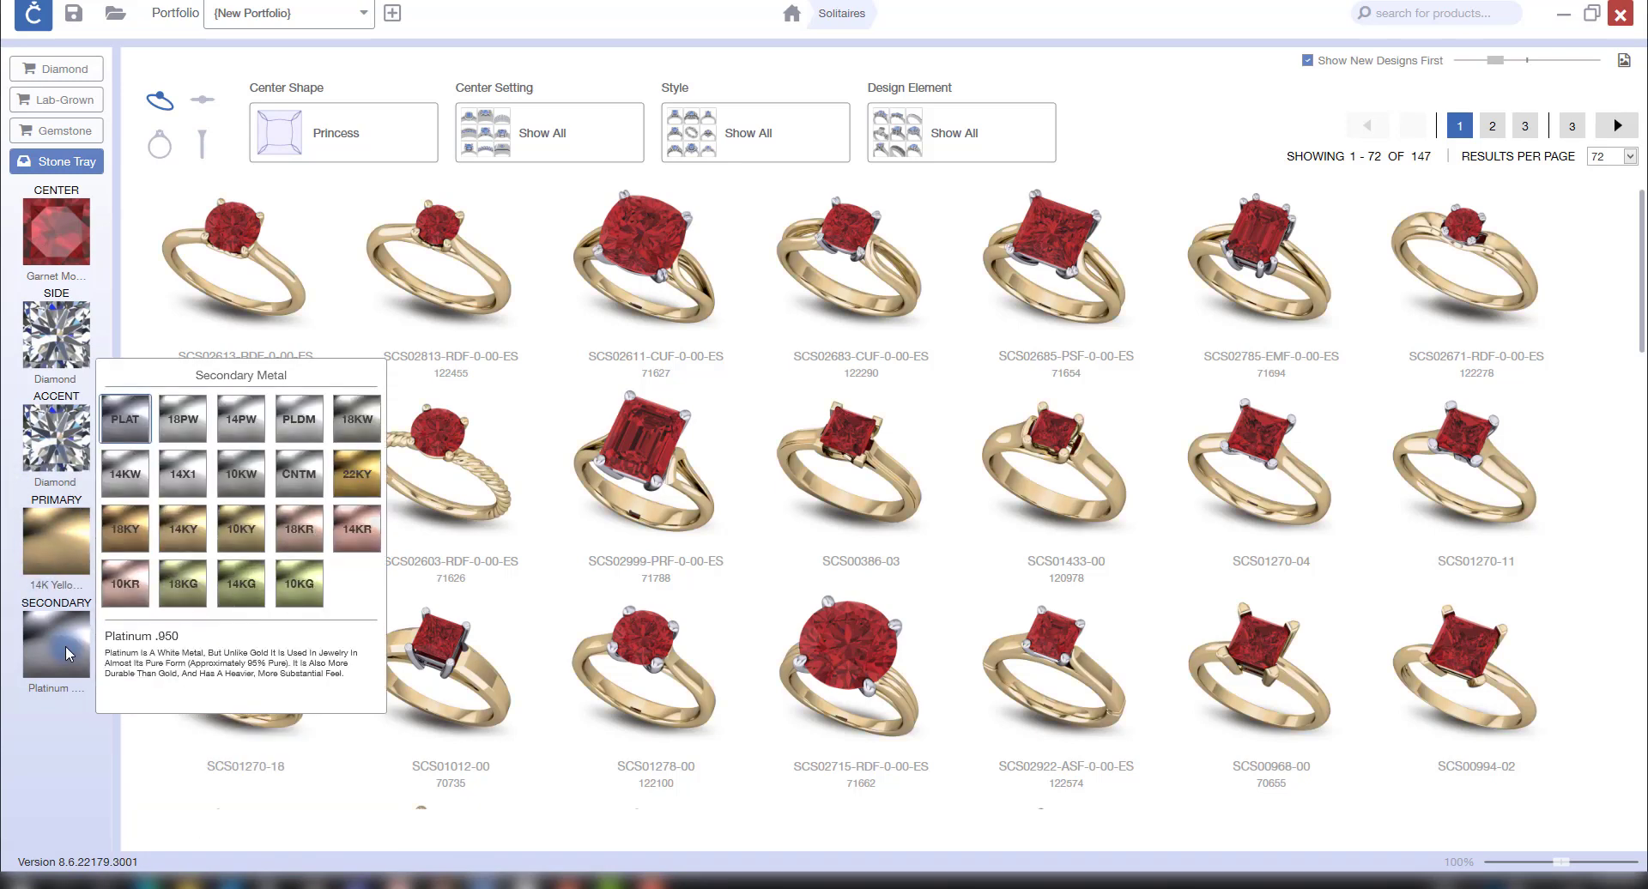
left_click(272, 515)
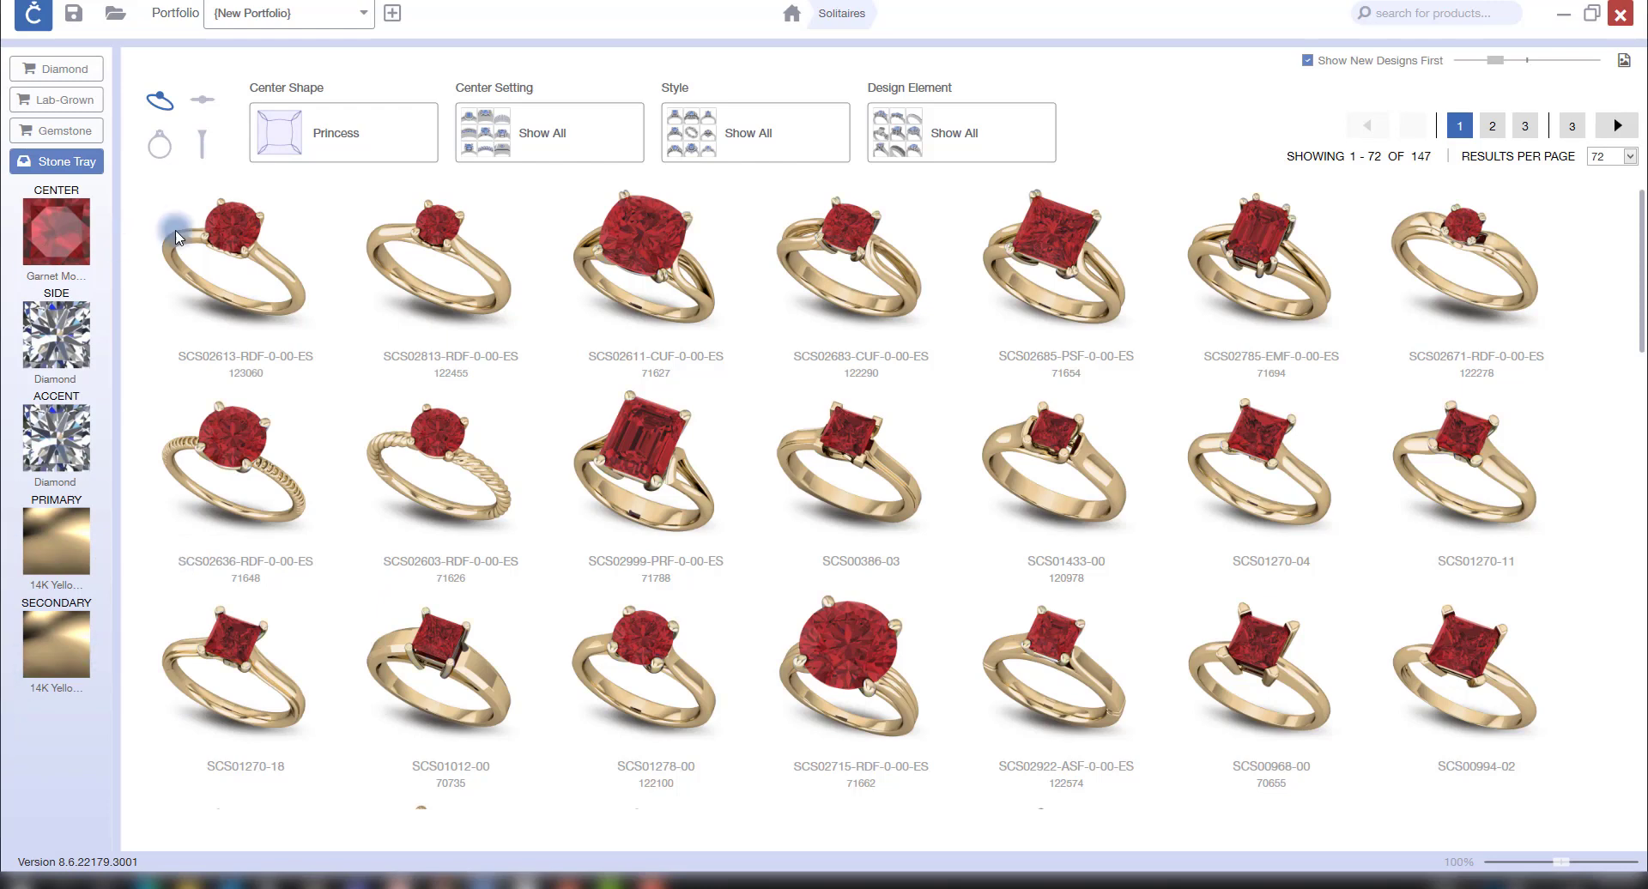
Step: Open the preview of ring SCS02683-CUF-0-00-ES and inspect its top, front, side and perspective images
left_click(889, 252)
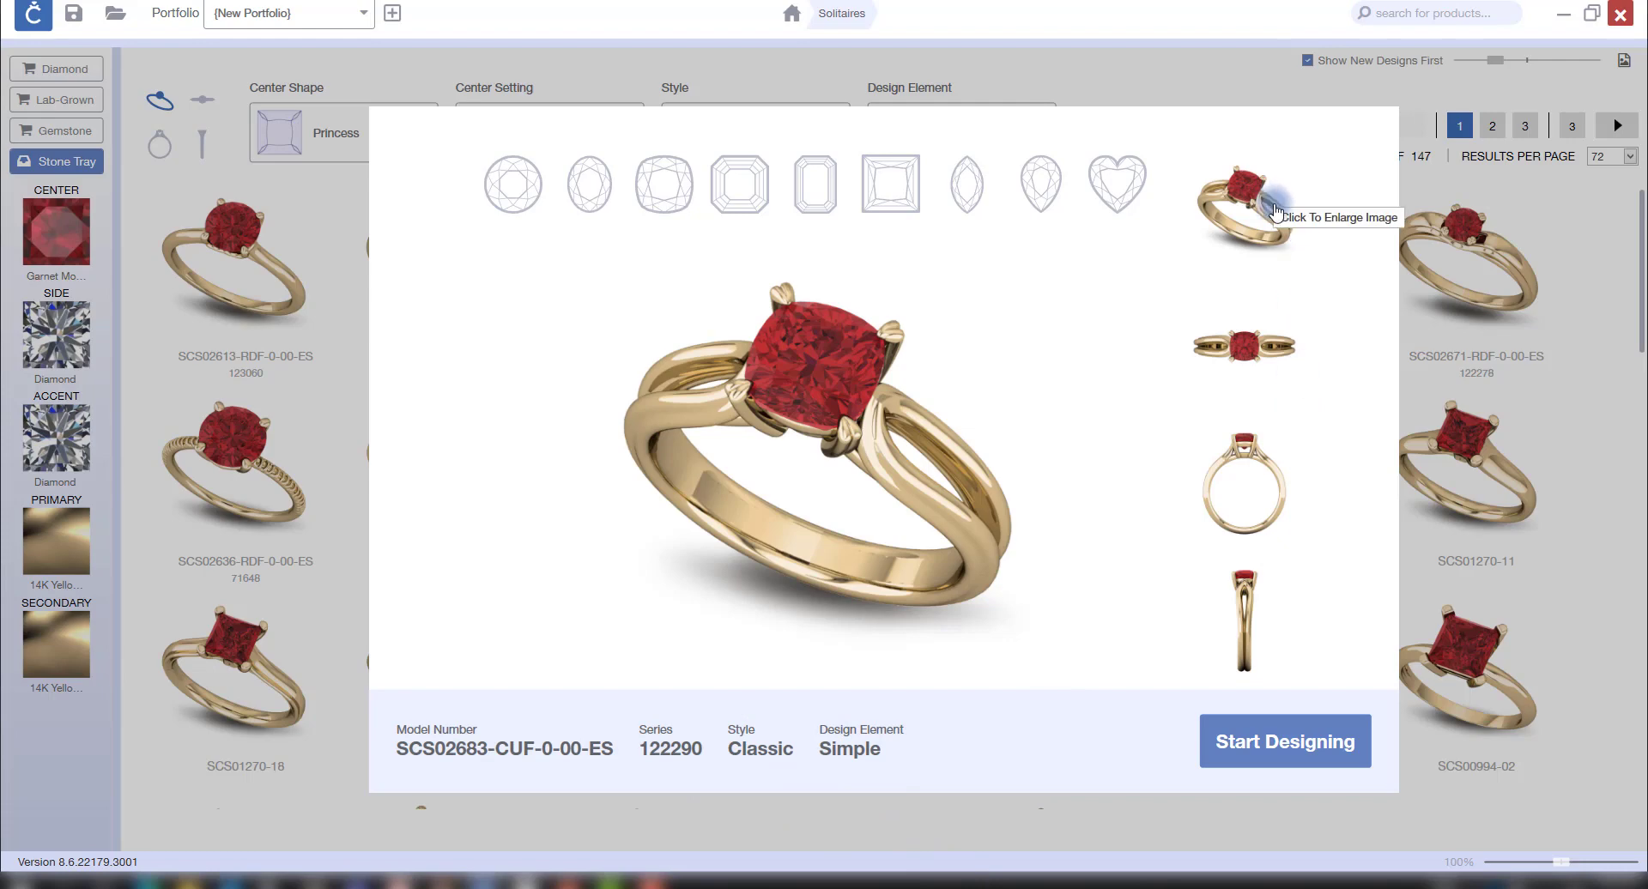
left_click(1265, 361)
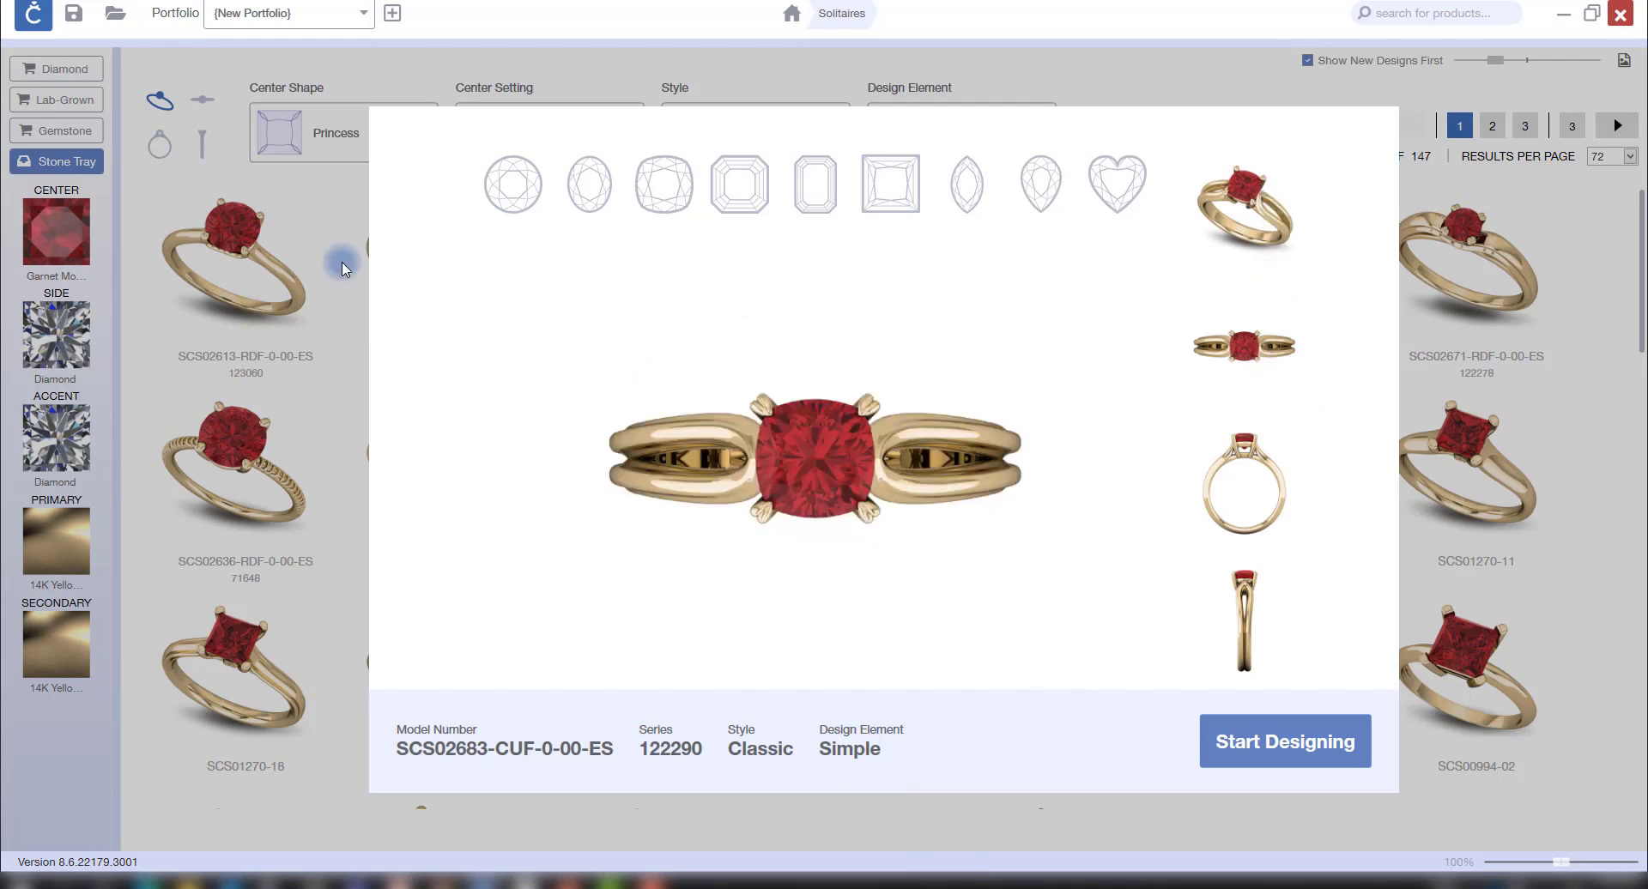
left_click(1249, 513)
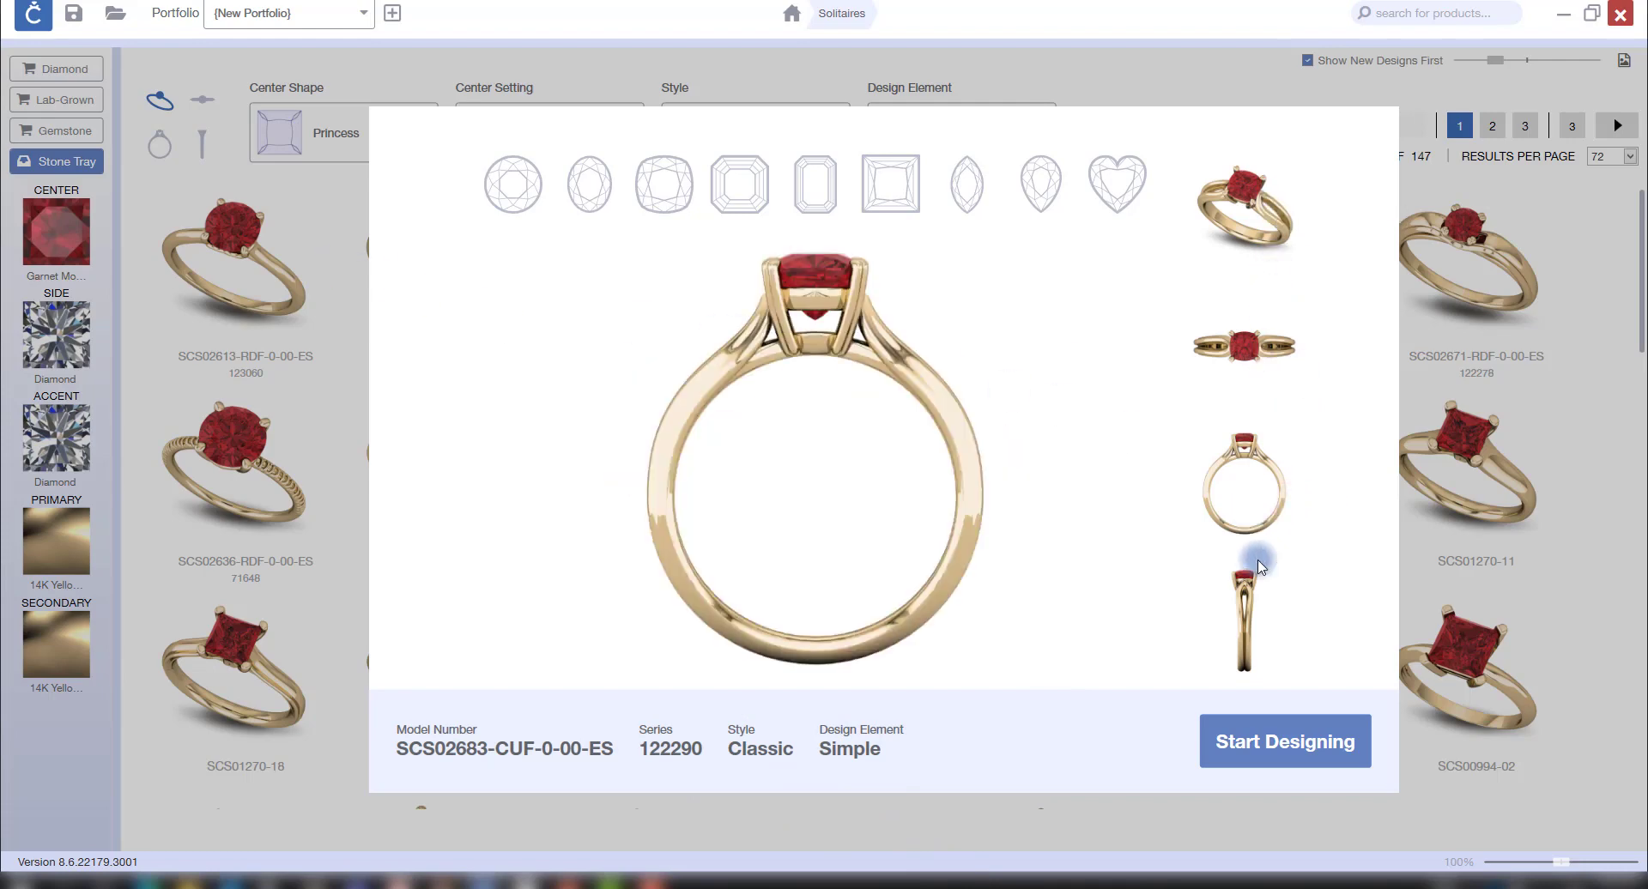
left_click(1262, 618)
left_click(1243, 227)
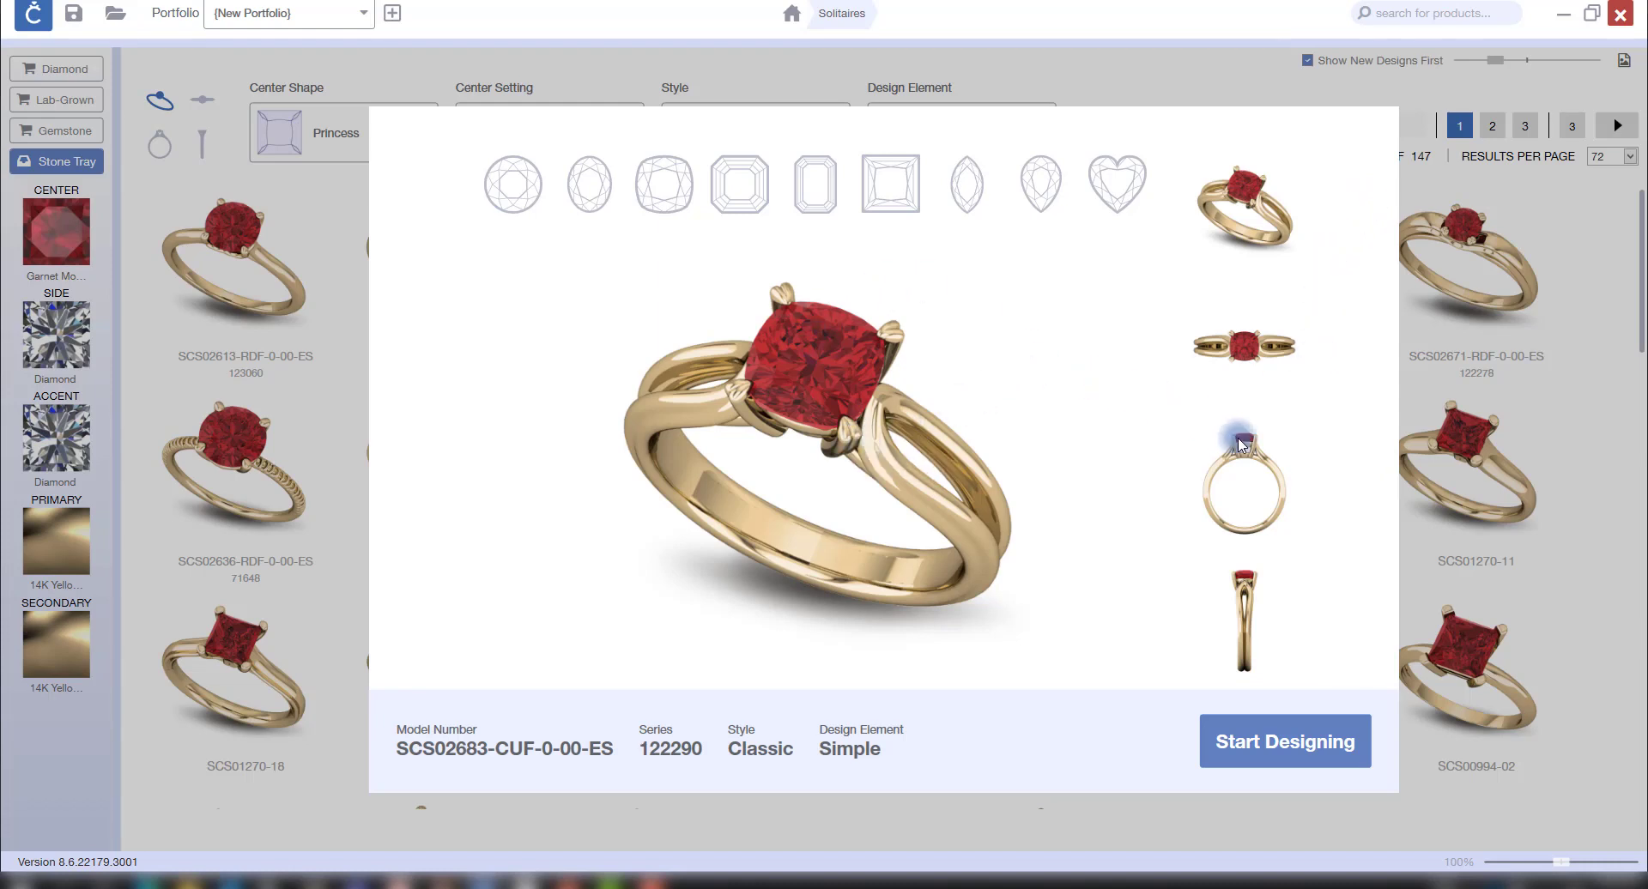
Step: Start designing the previewed SCS02683-CUF-0-00-ES ring as an editable 3D model
left_click(1307, 752)
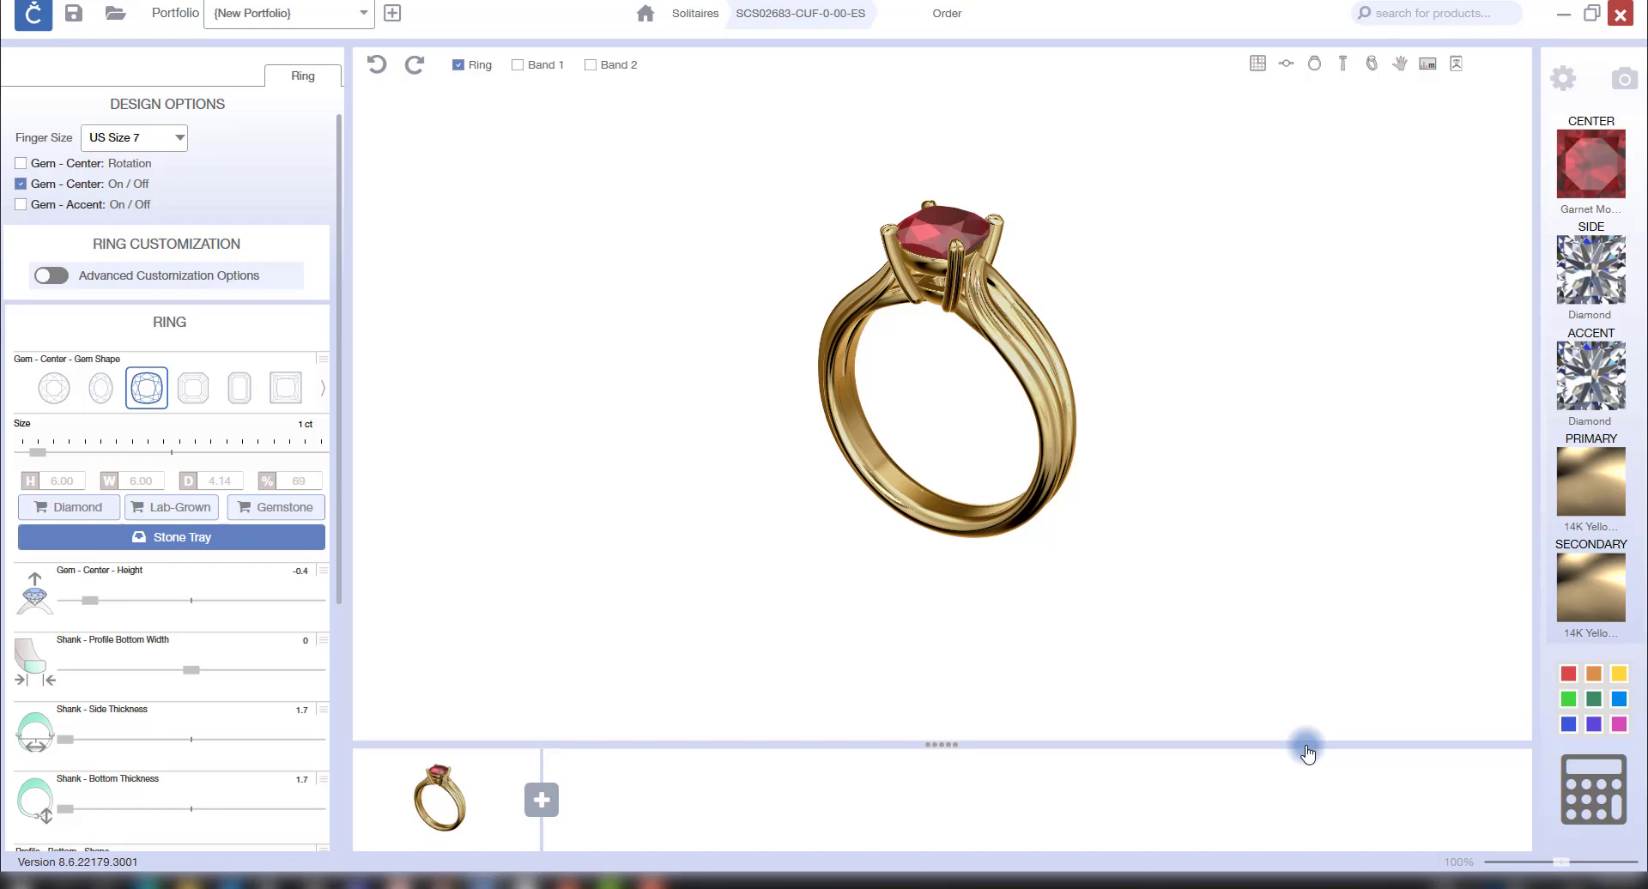
left_click_drag(1115, 378, 1049, 496)
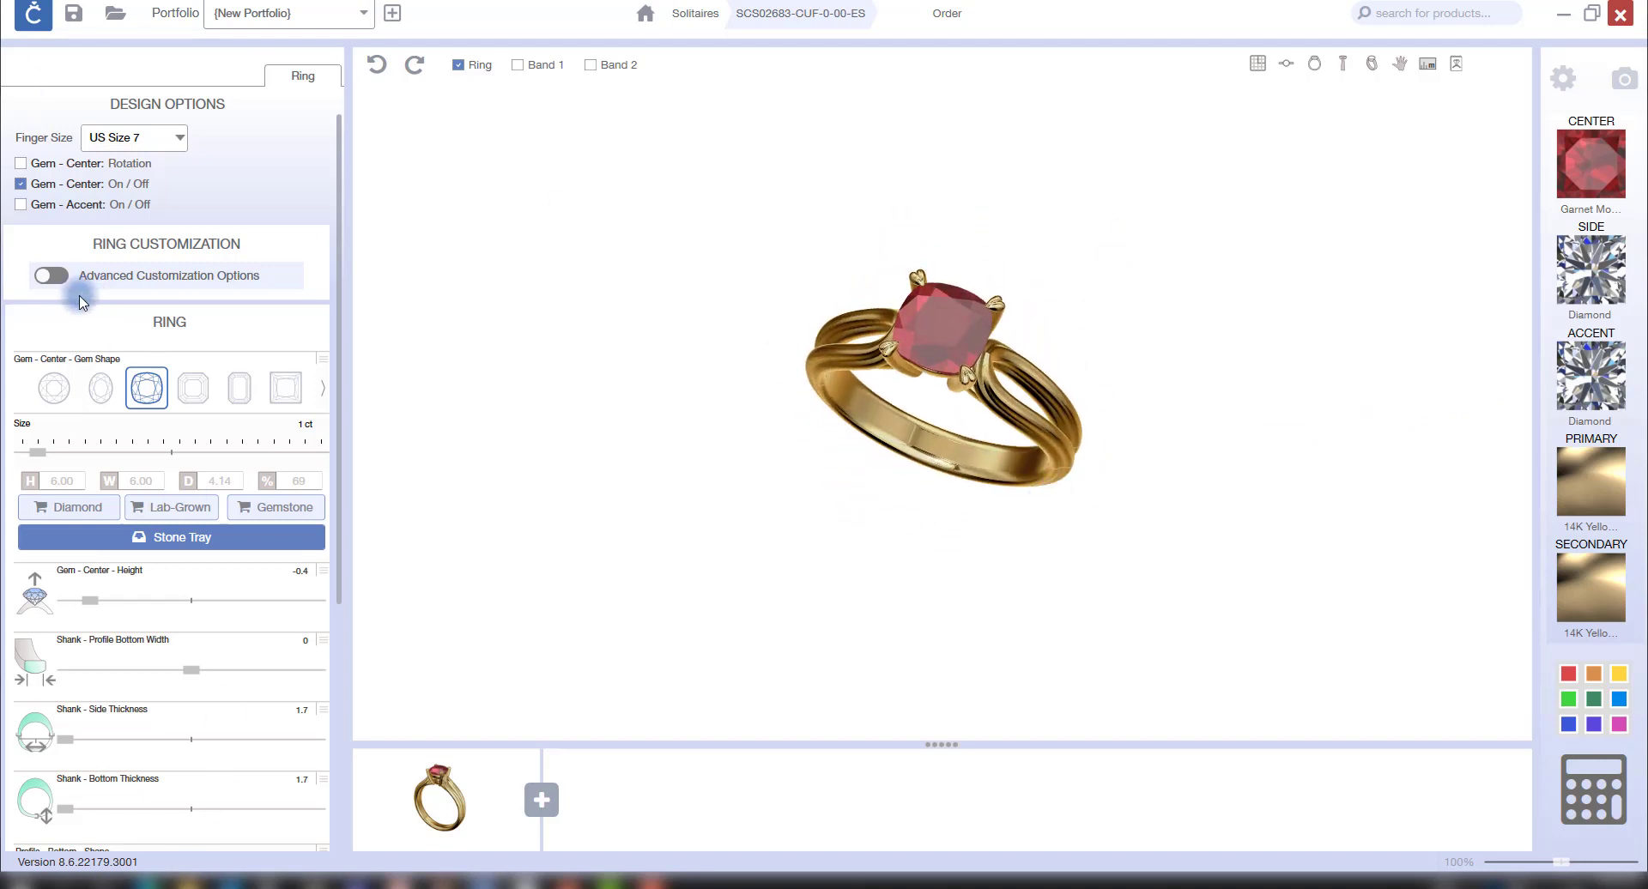
Step: Set the ring's finger size to US Size 5
left_click_drag(960, 447, 902, 424)
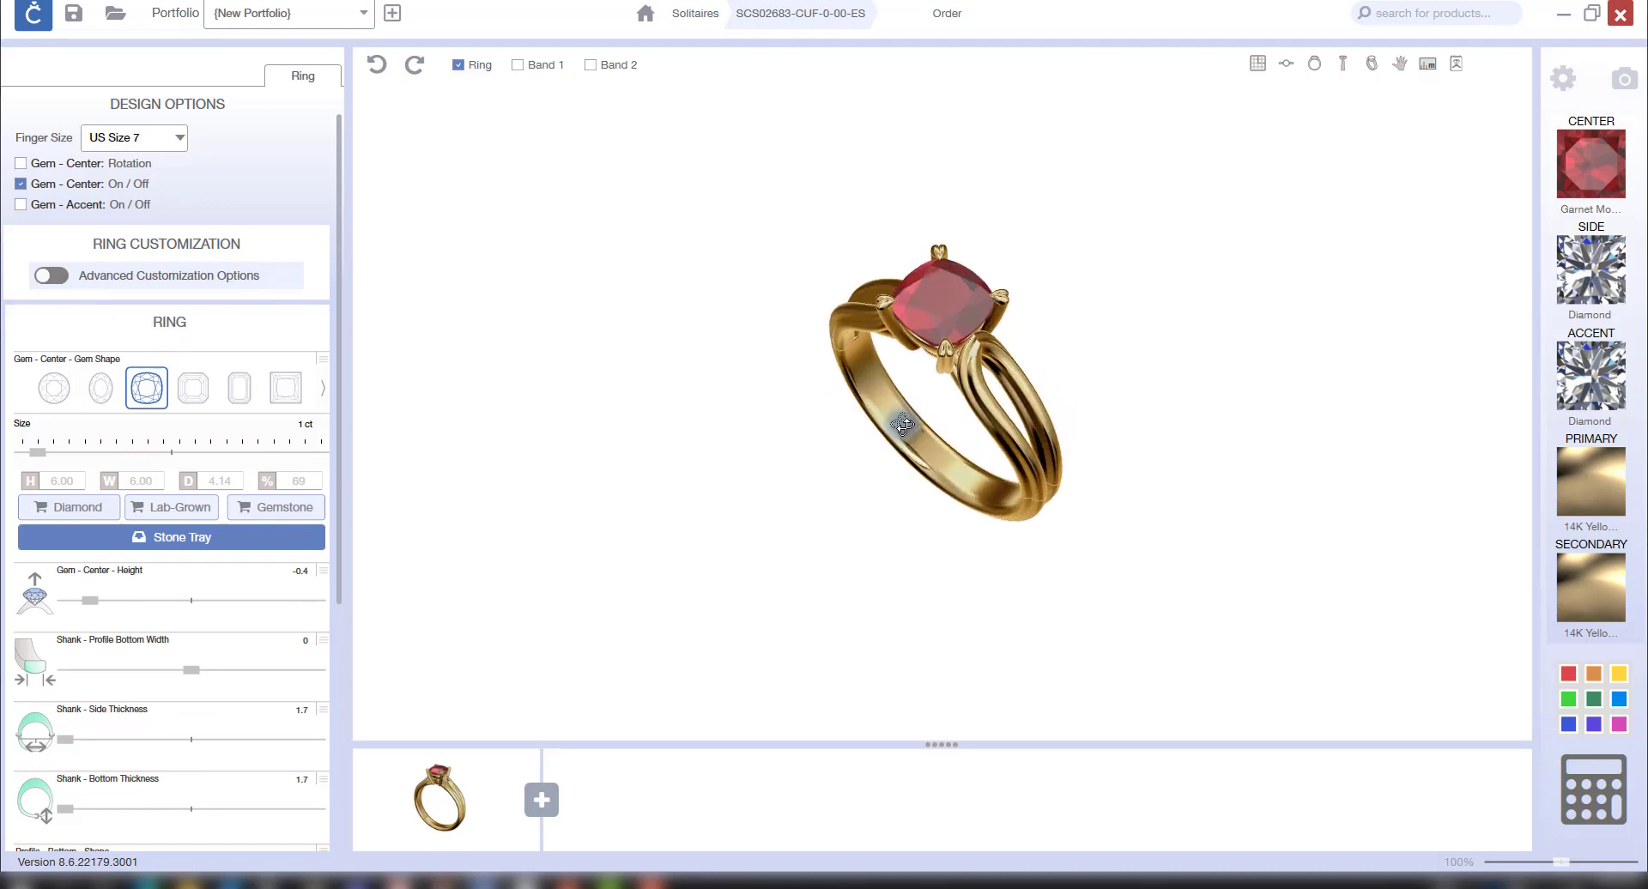
left_click(88, 141)
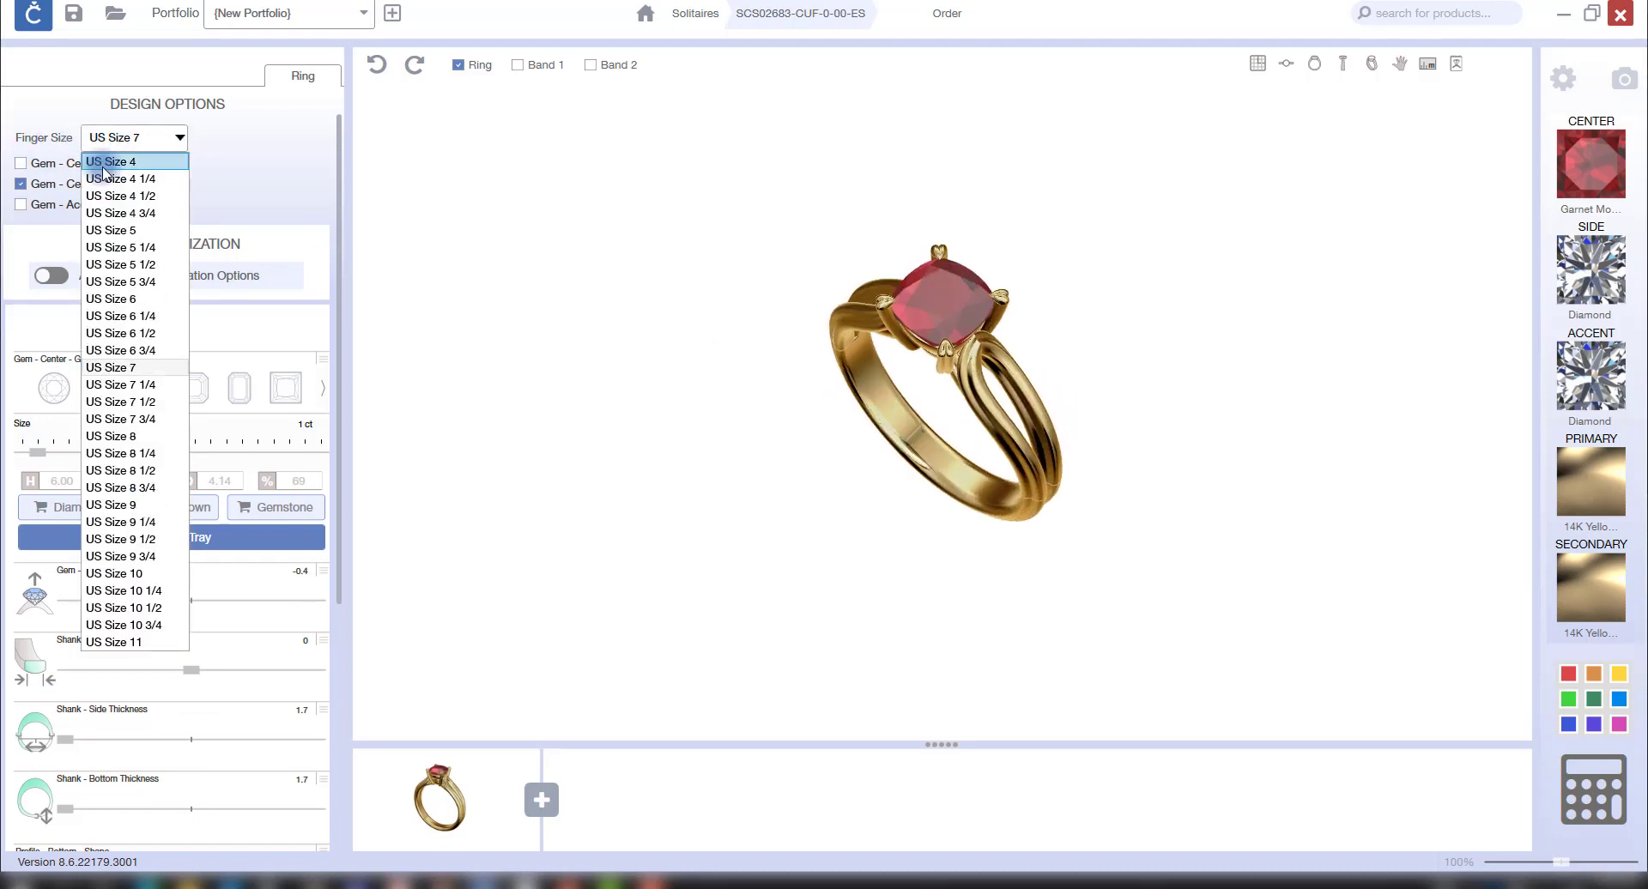
left_click(101, 230)
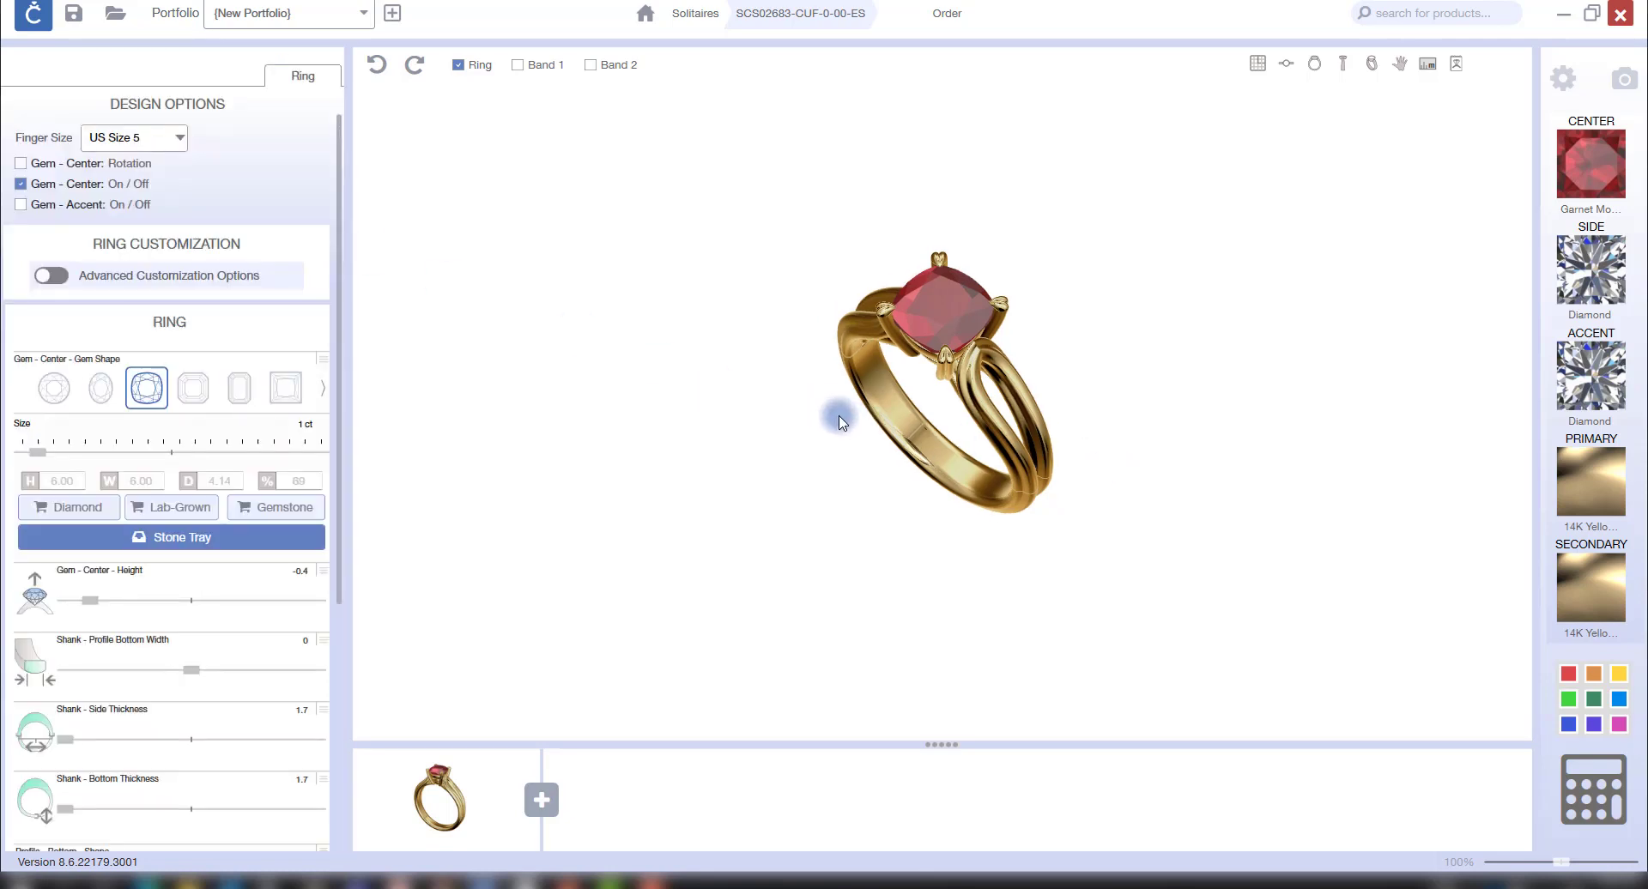
Step: Turn on the accent gems along the ring's split shank
left_click_drag(838, 412, 857, 439)
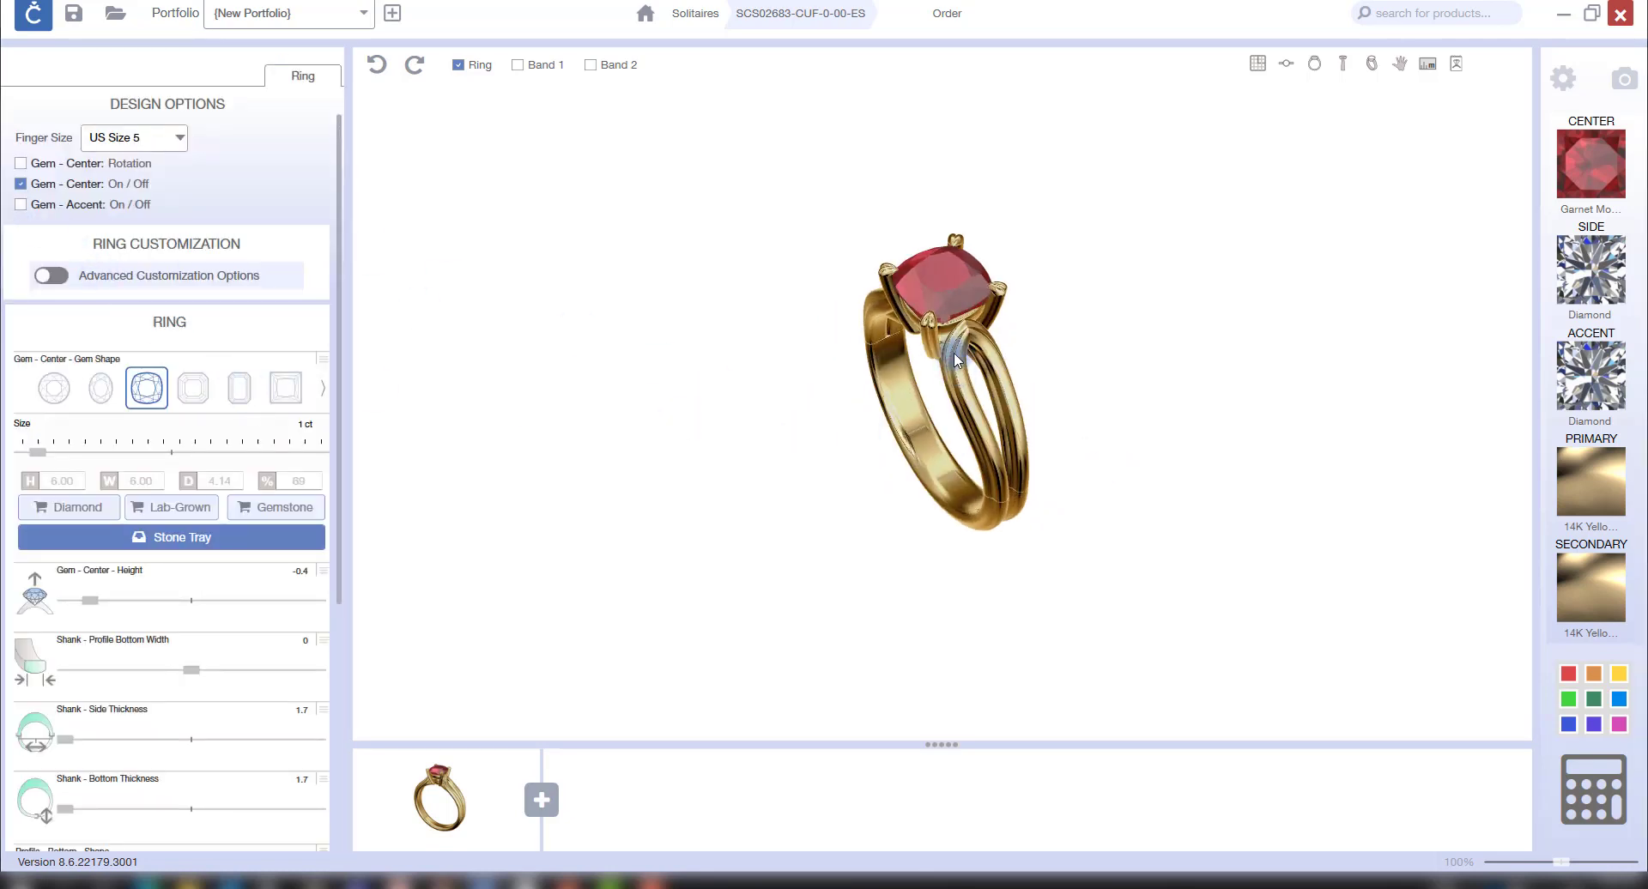
left_click(21, 206)
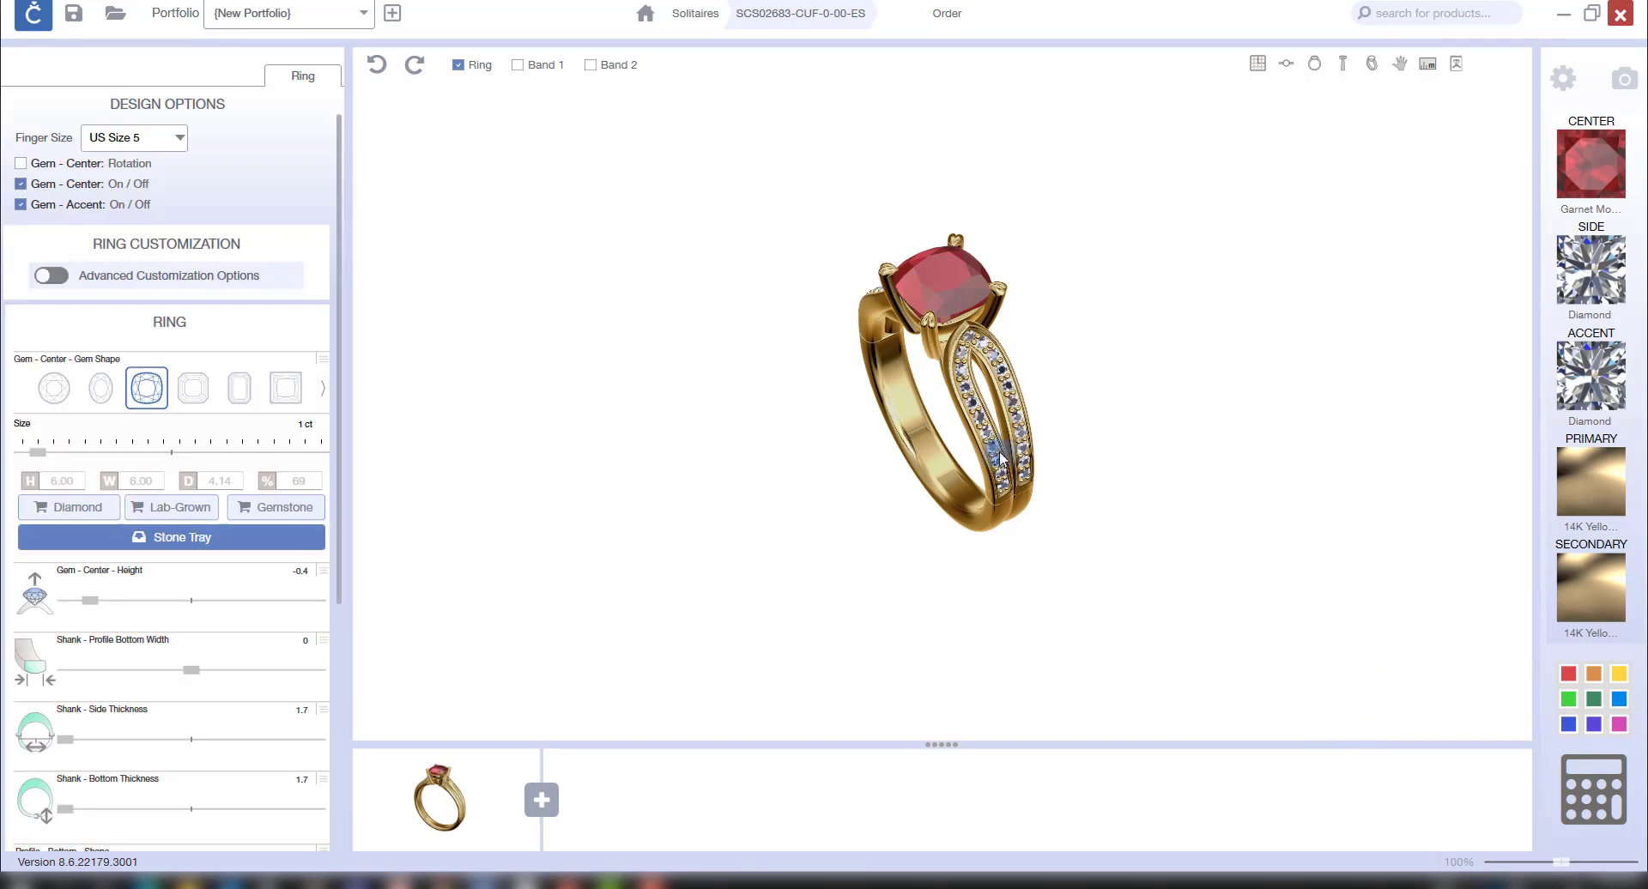
right_click_drag(994, 450, 1078, 477)
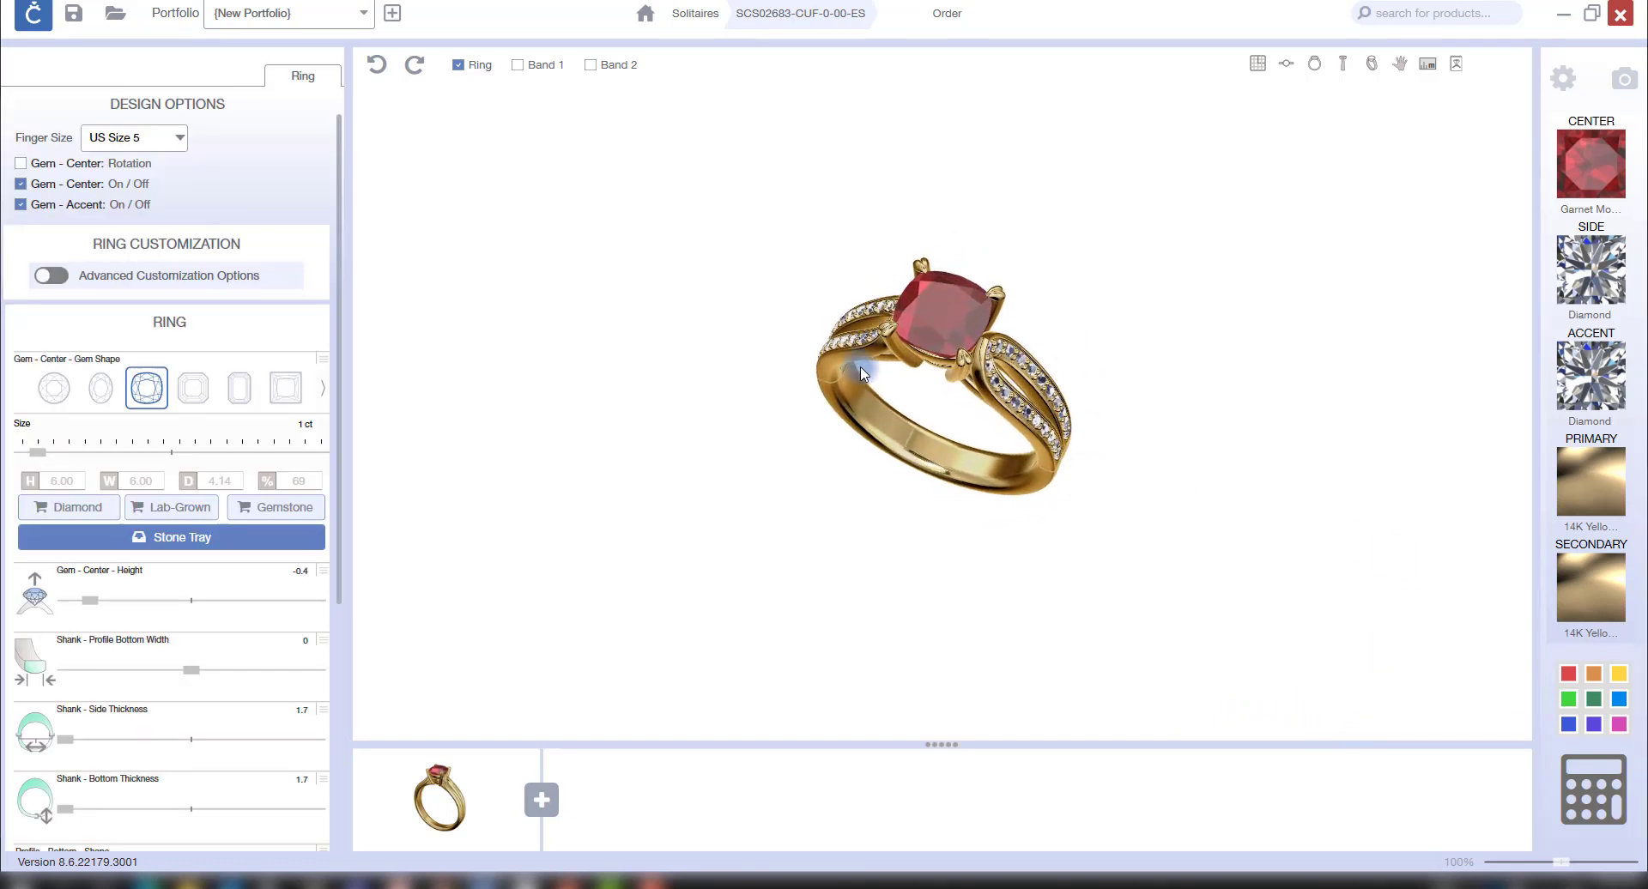
scroll(934, 287, "up", 2)
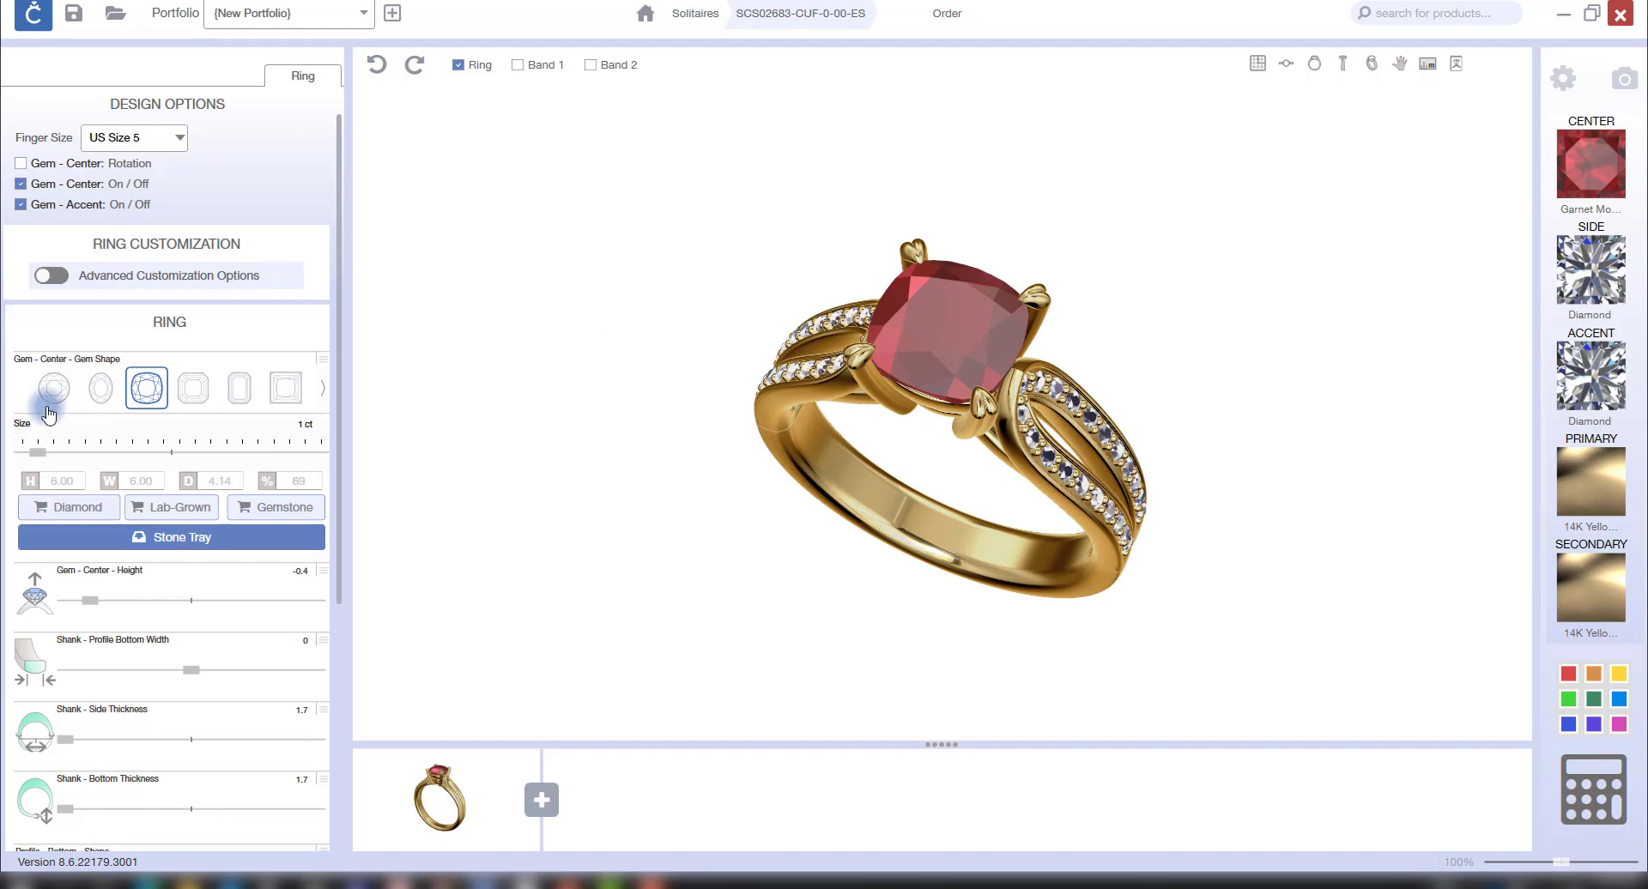
Step: Change the center gem to the square princess shape and increase its size to 2 ct
left_click(288, 388)
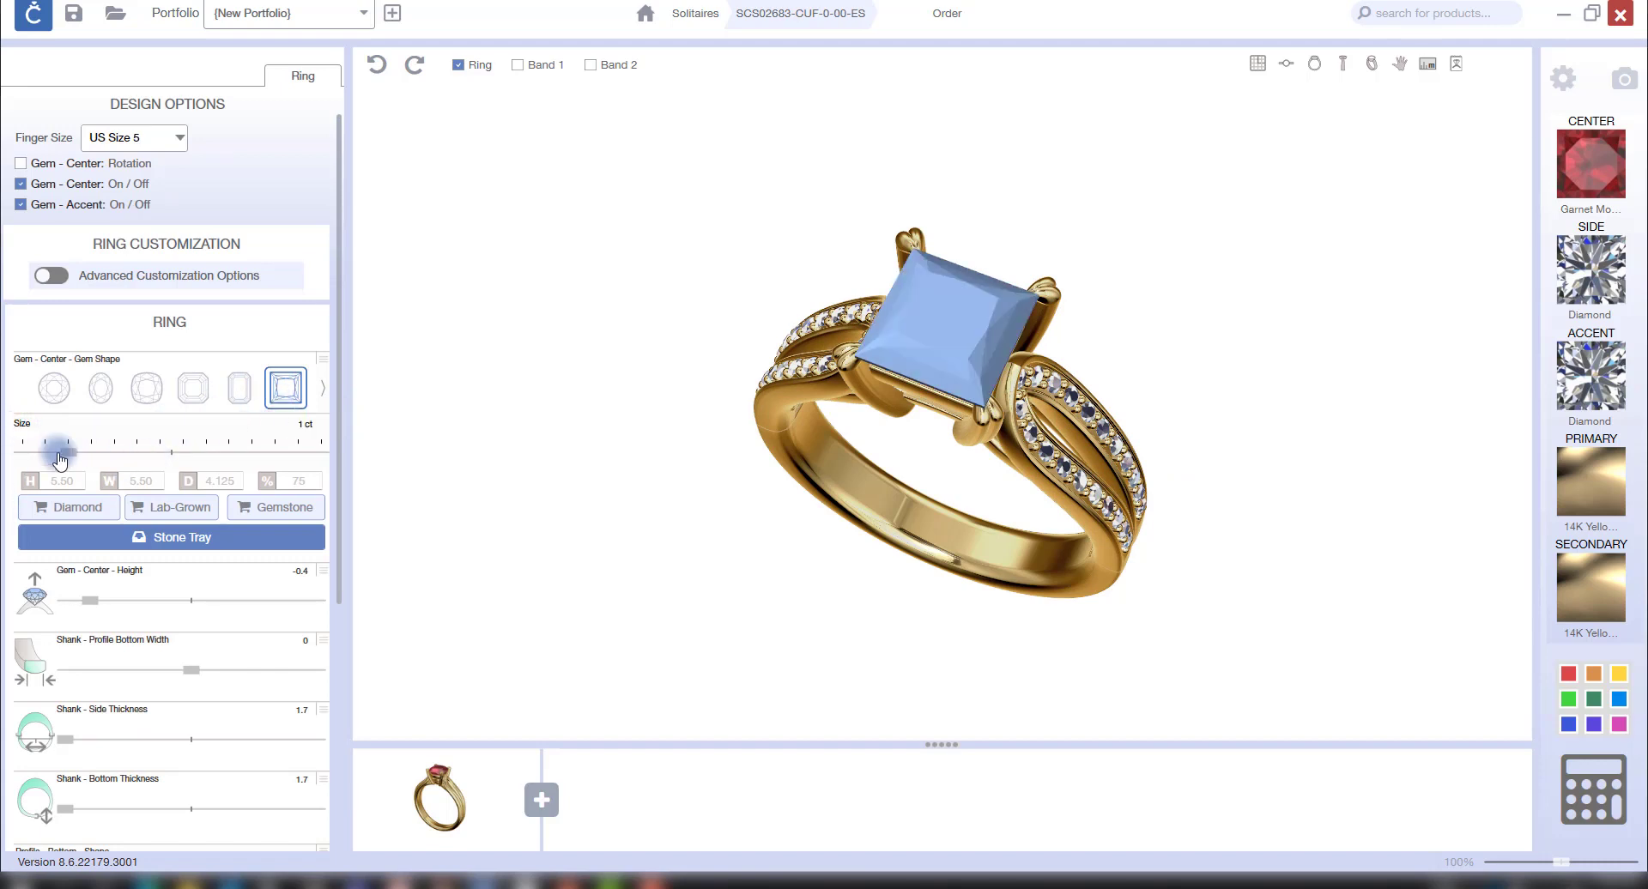
left_click_drag(64, 451, 137, 450)
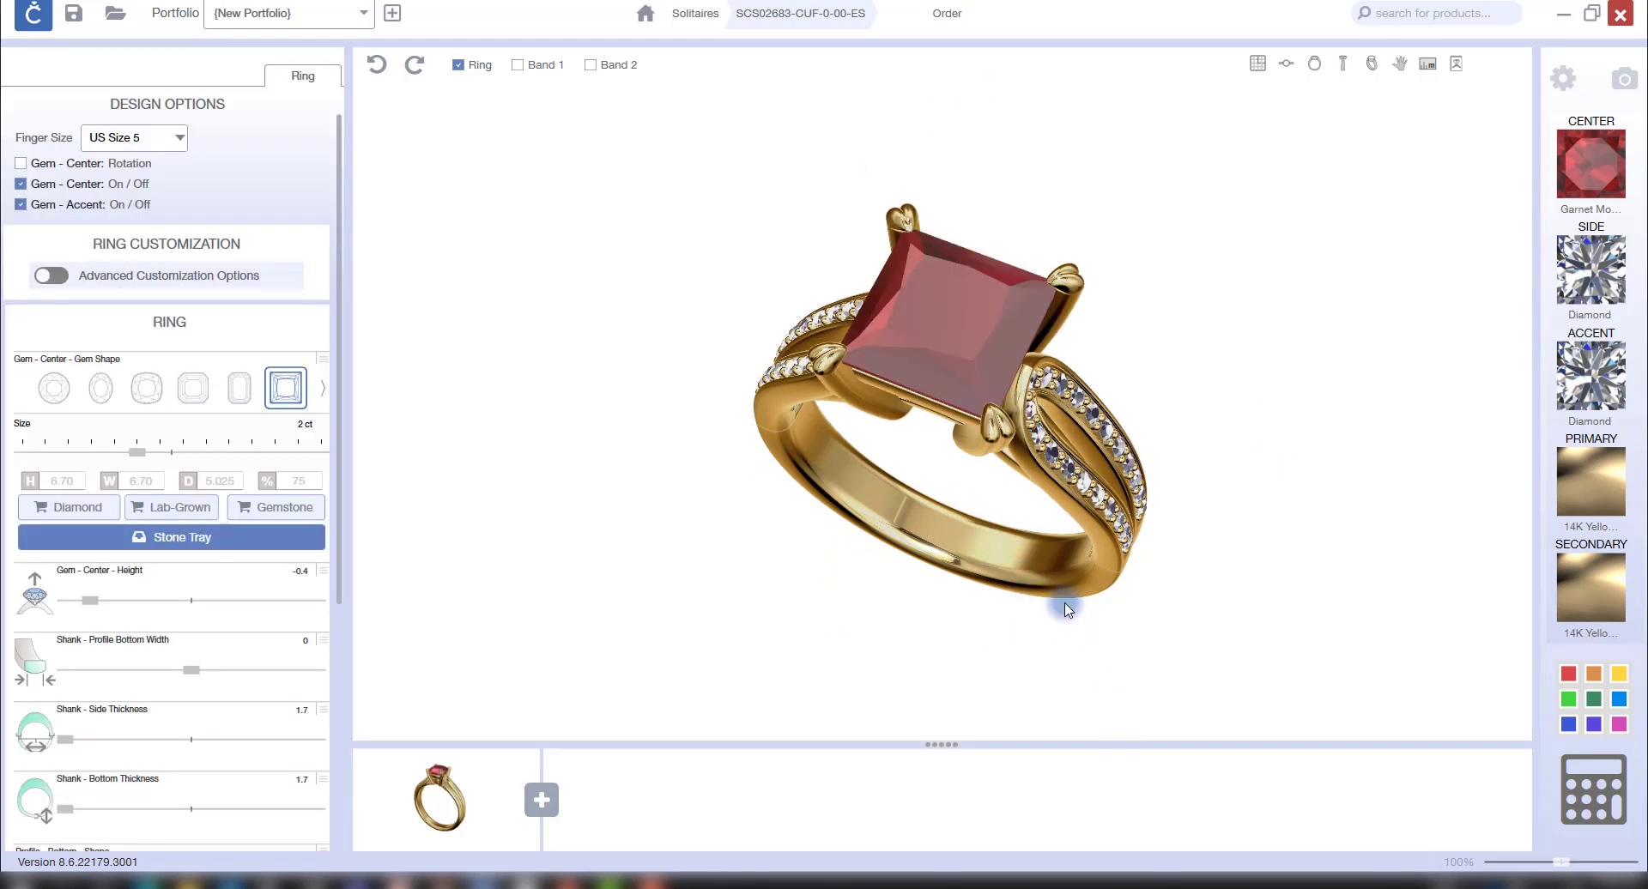
right_click_drag(1064, 609, 1057, 555)
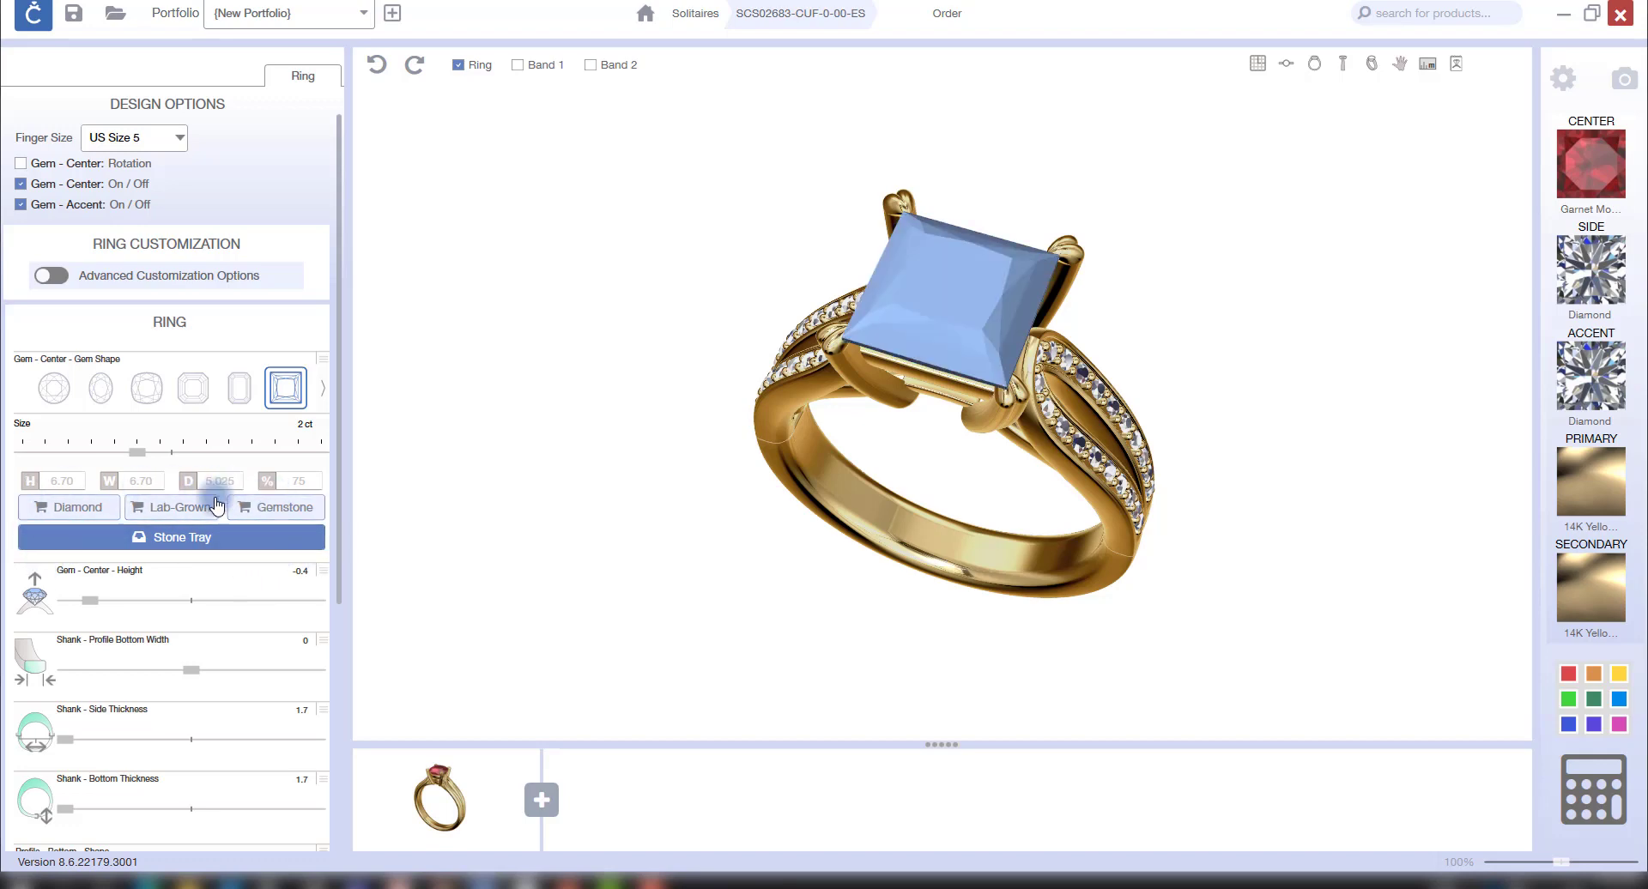
left_click_drag(1140, 391, 1038, 401)
left_click_drag(1028, 457, 941, 382)
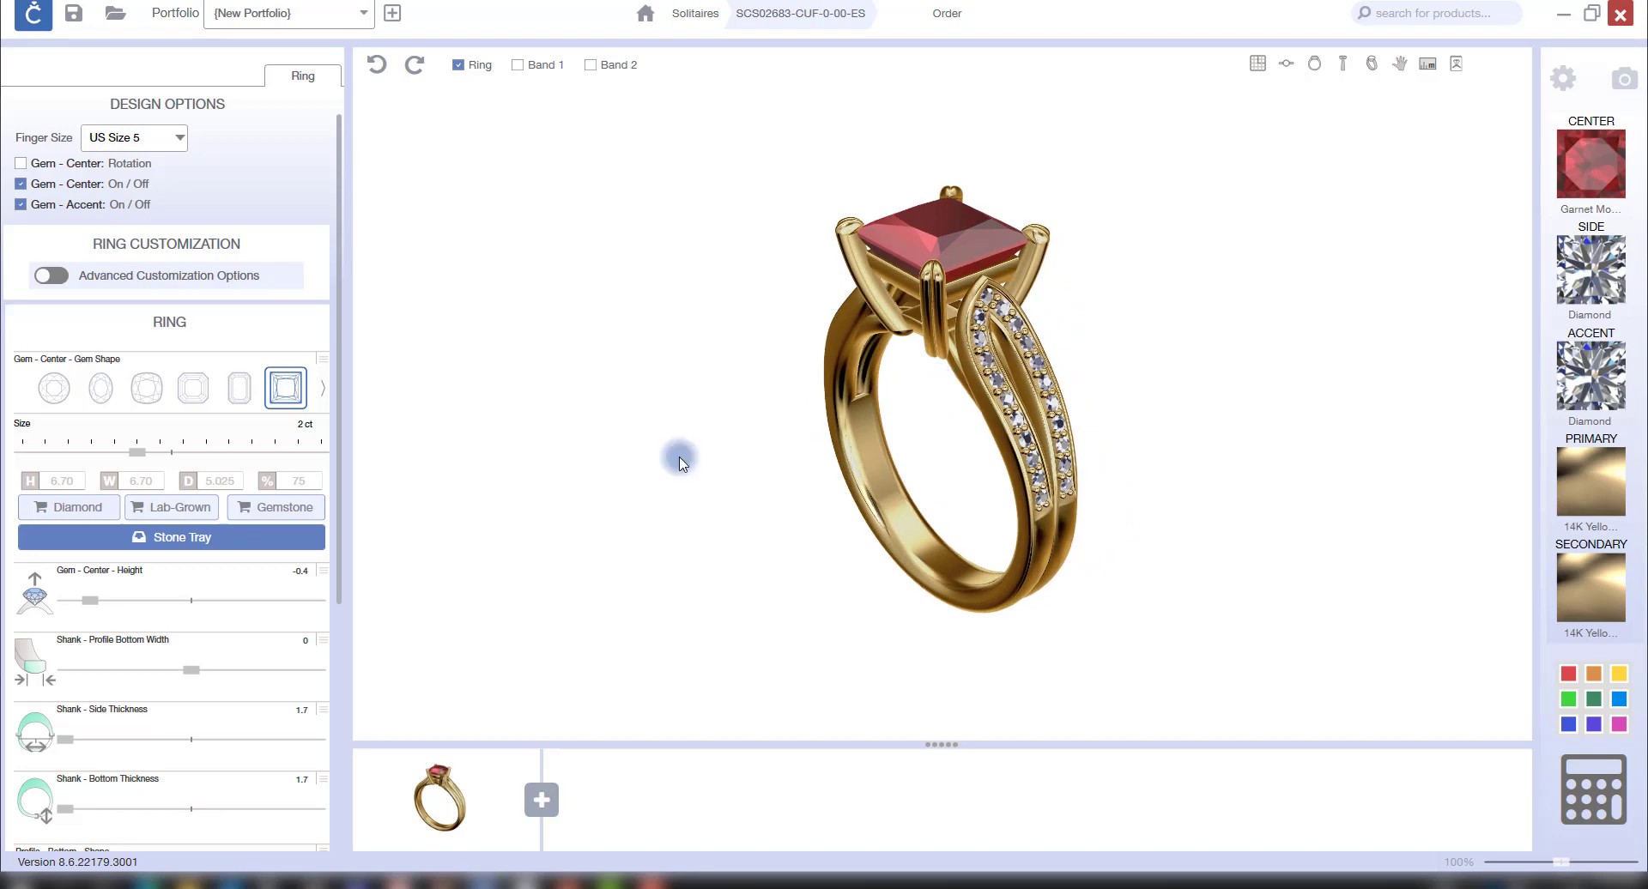
Step: Change the shank's bottom profile shape from round to rounded square
scroll(169, 684, "down", 5)
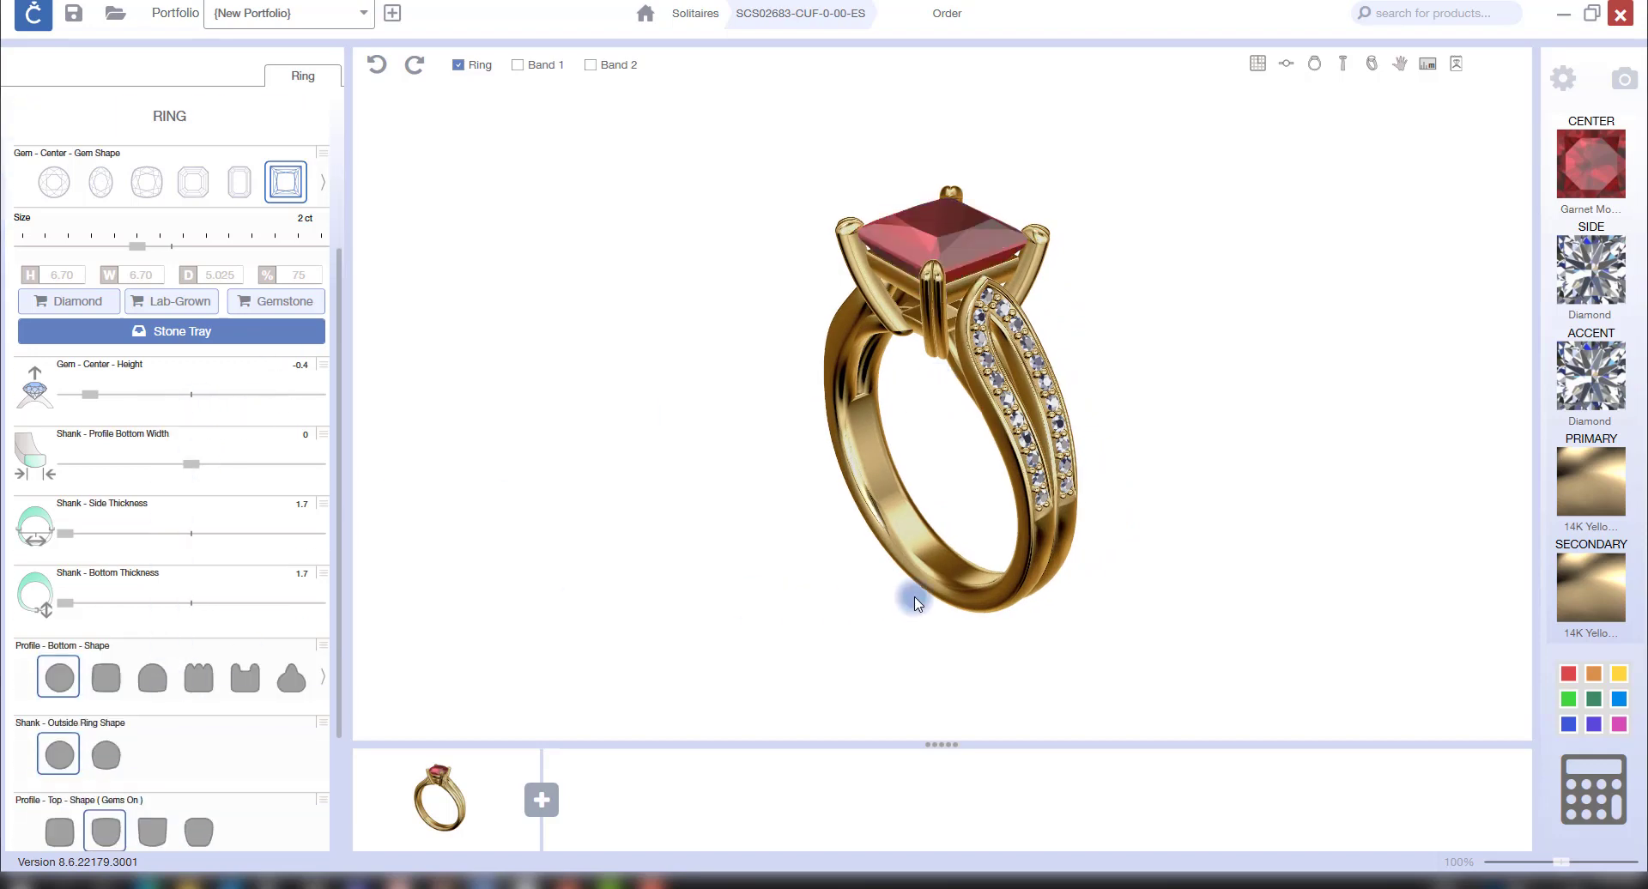
left_click_drag(916, 603, 1050, 564)
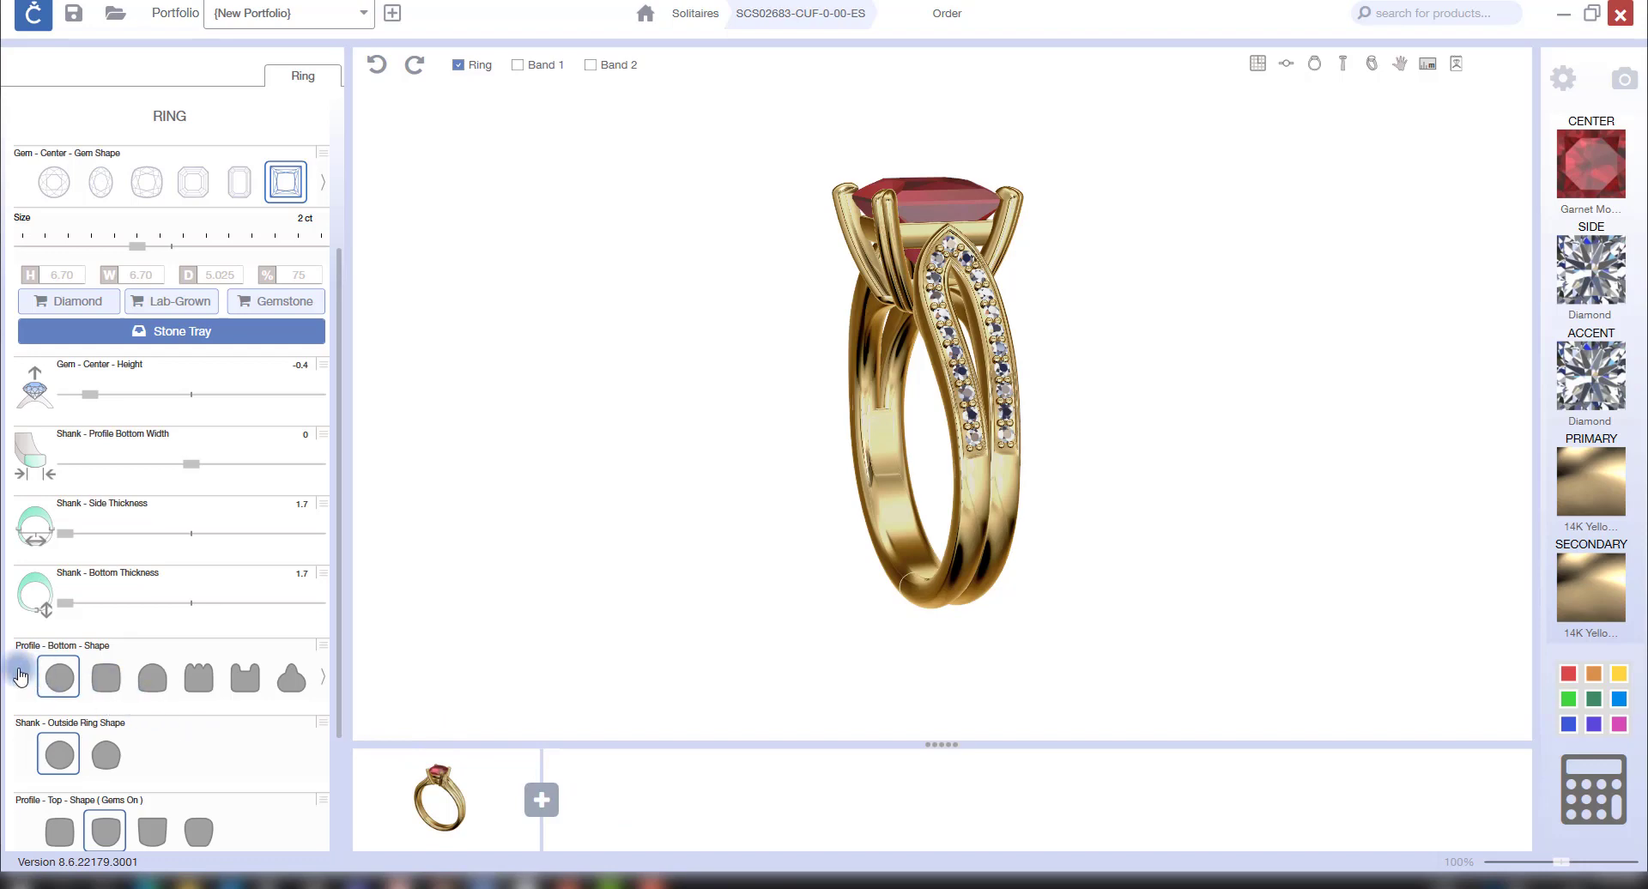
left_click(107, 679)
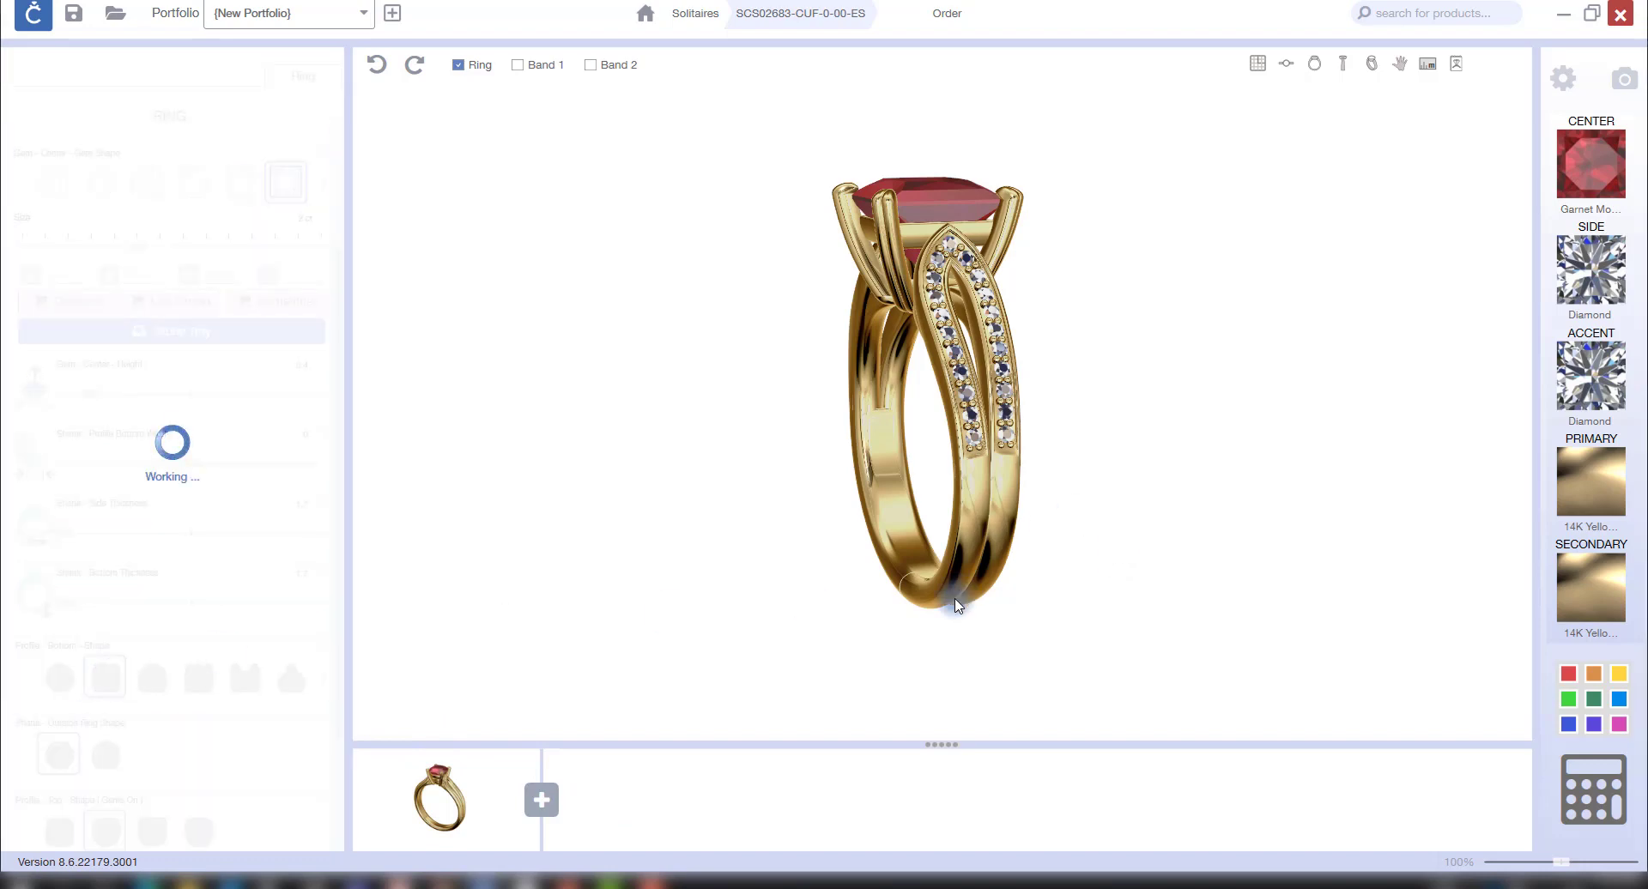
scroll(961, 601, "up", 2)
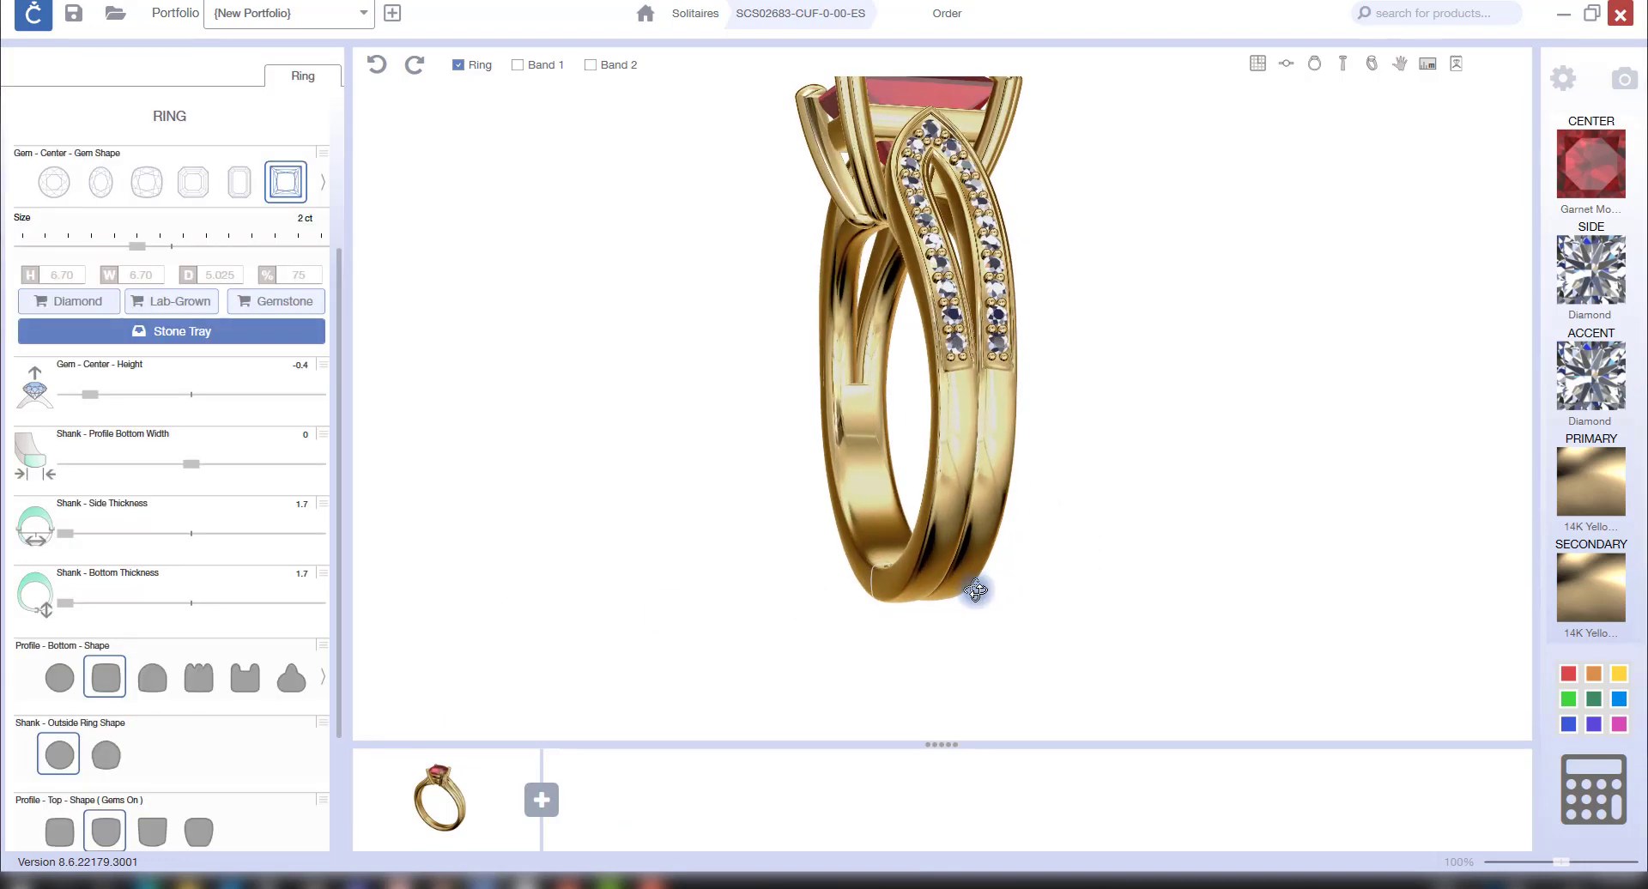
left_click_drag(975, 590, 929, 592)
scroll(110, 768, "down", 2)
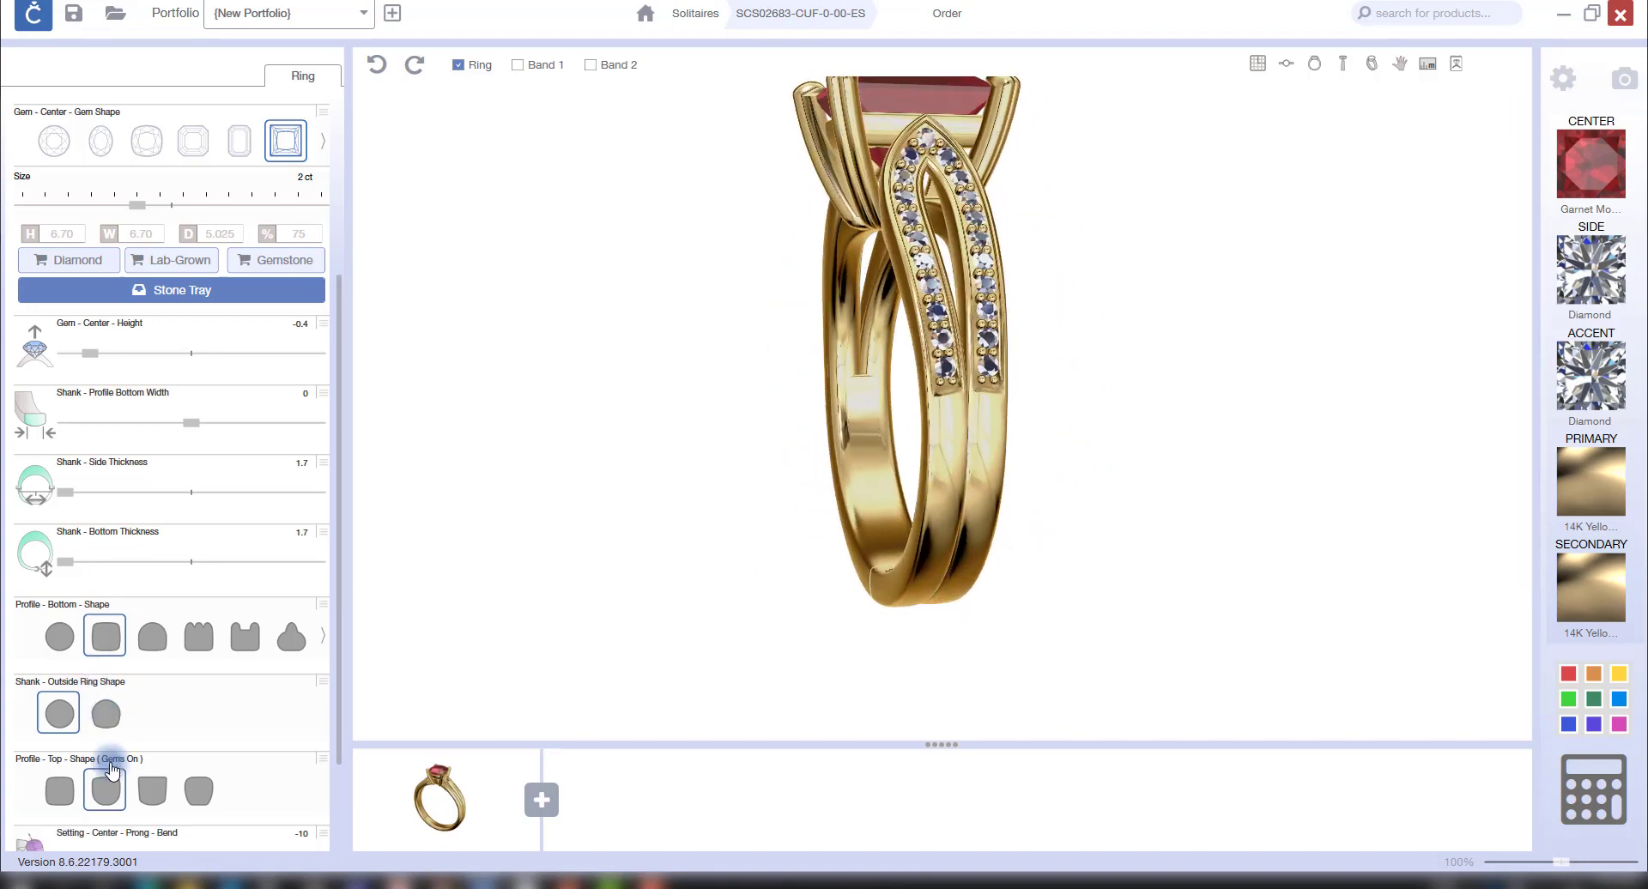
scroll(110, 768, "down", 3)
scroll(108, 768, "up", 7)
Step: Add scroll part SP-SC-148 from the Scrolls category of the part library to the ring design
left_click_drag(929, 398, 1094, 275)
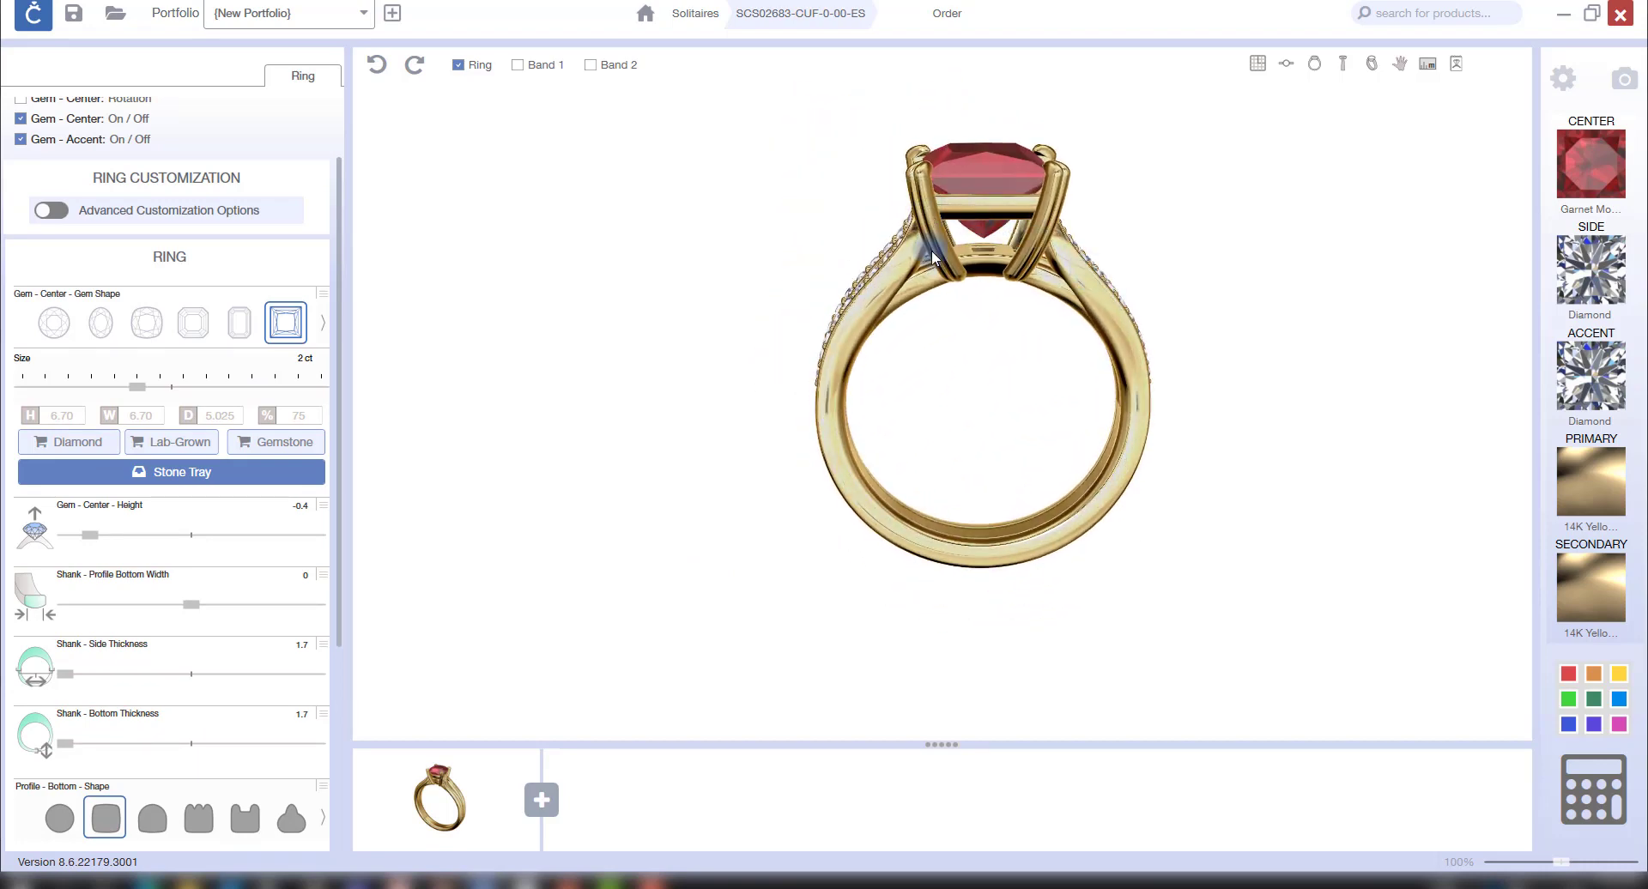
left_click_drag(973, 269, 964, 459)
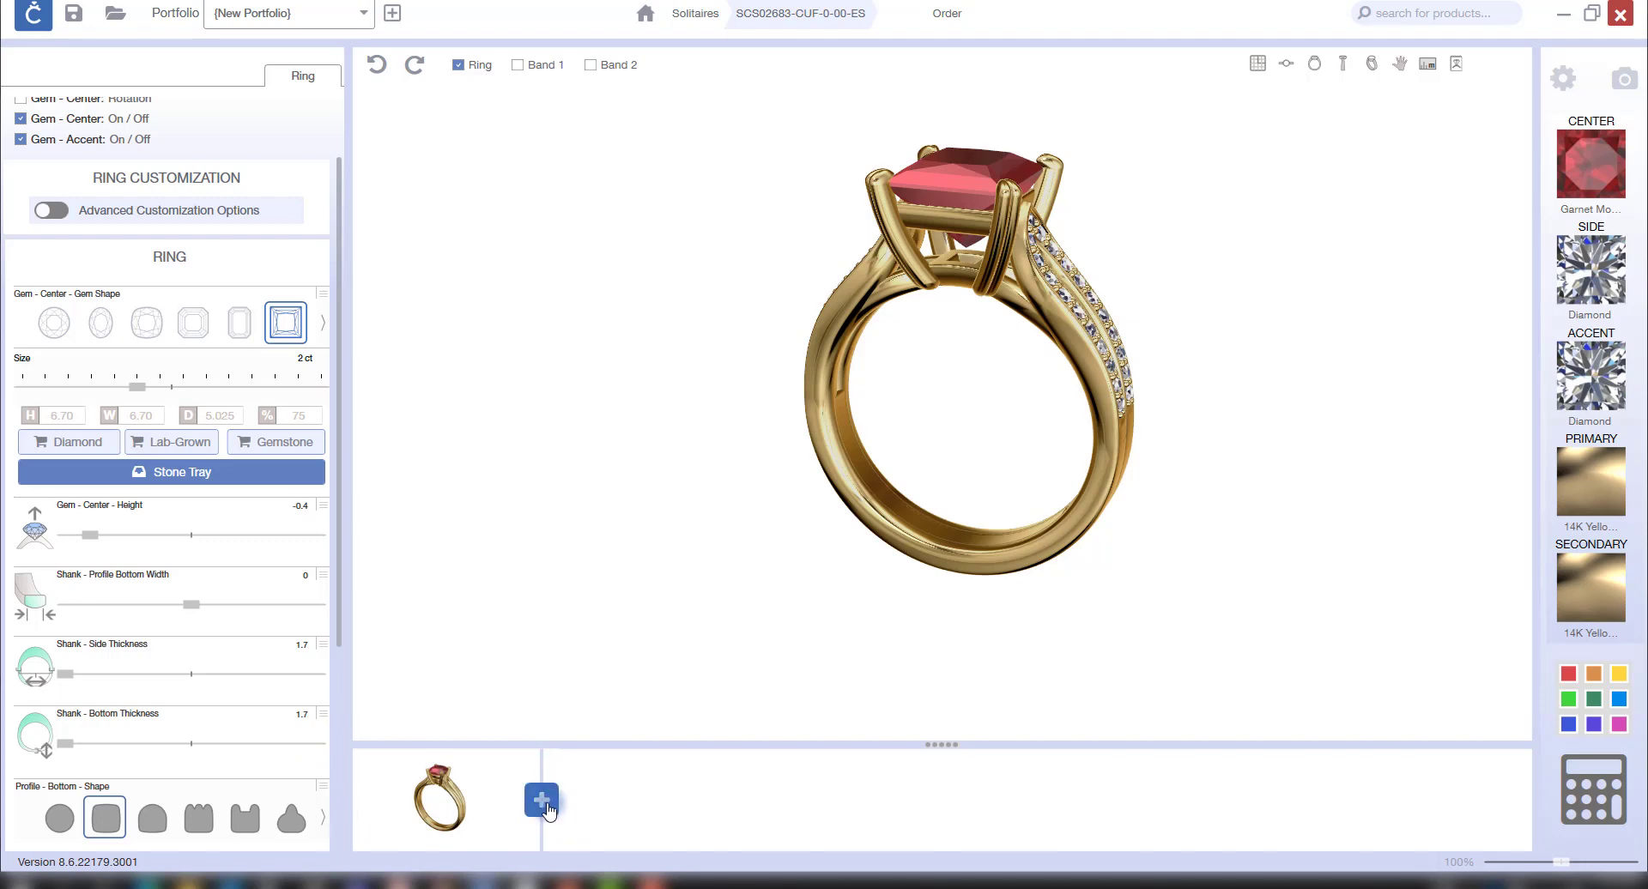
left_click(541, 800)
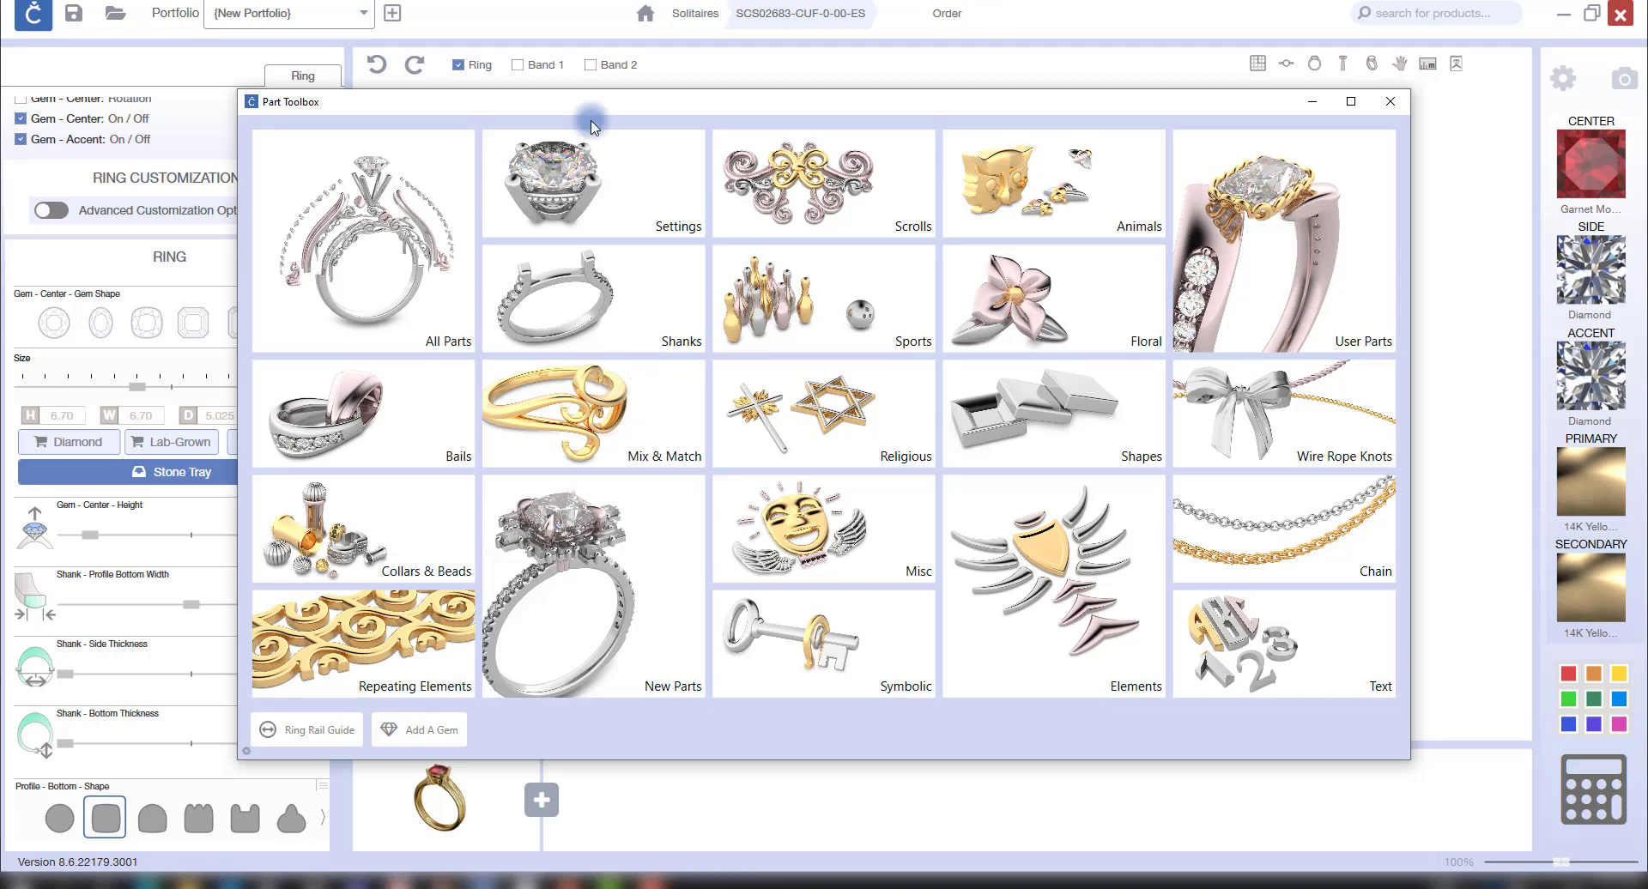
left_click(810, 202)
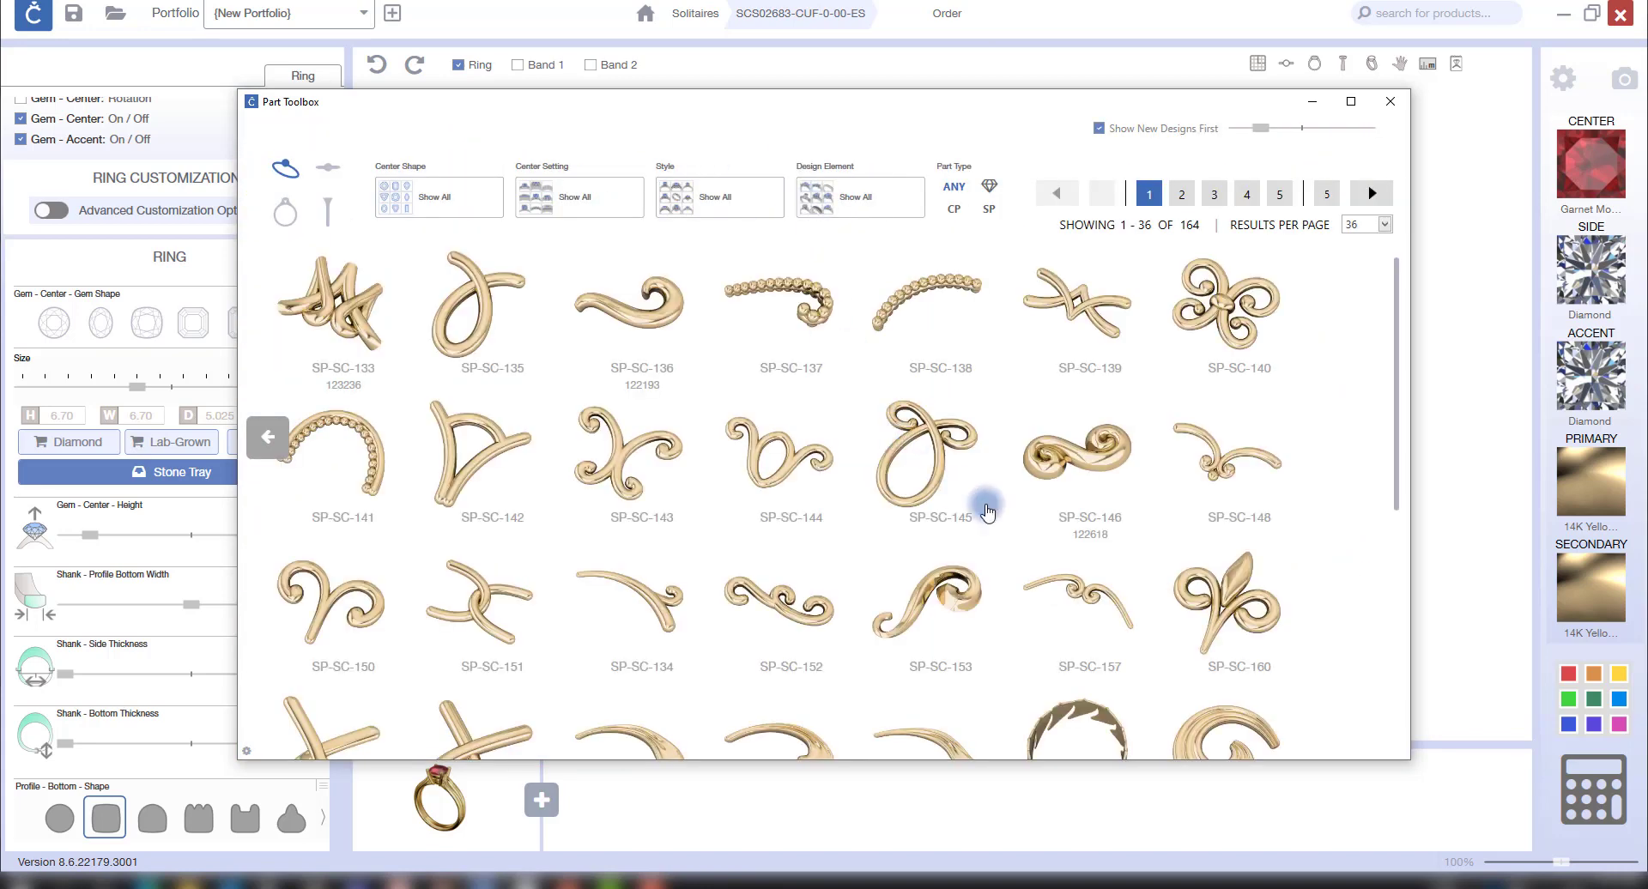
scroll(1257, 618, "down", 2)
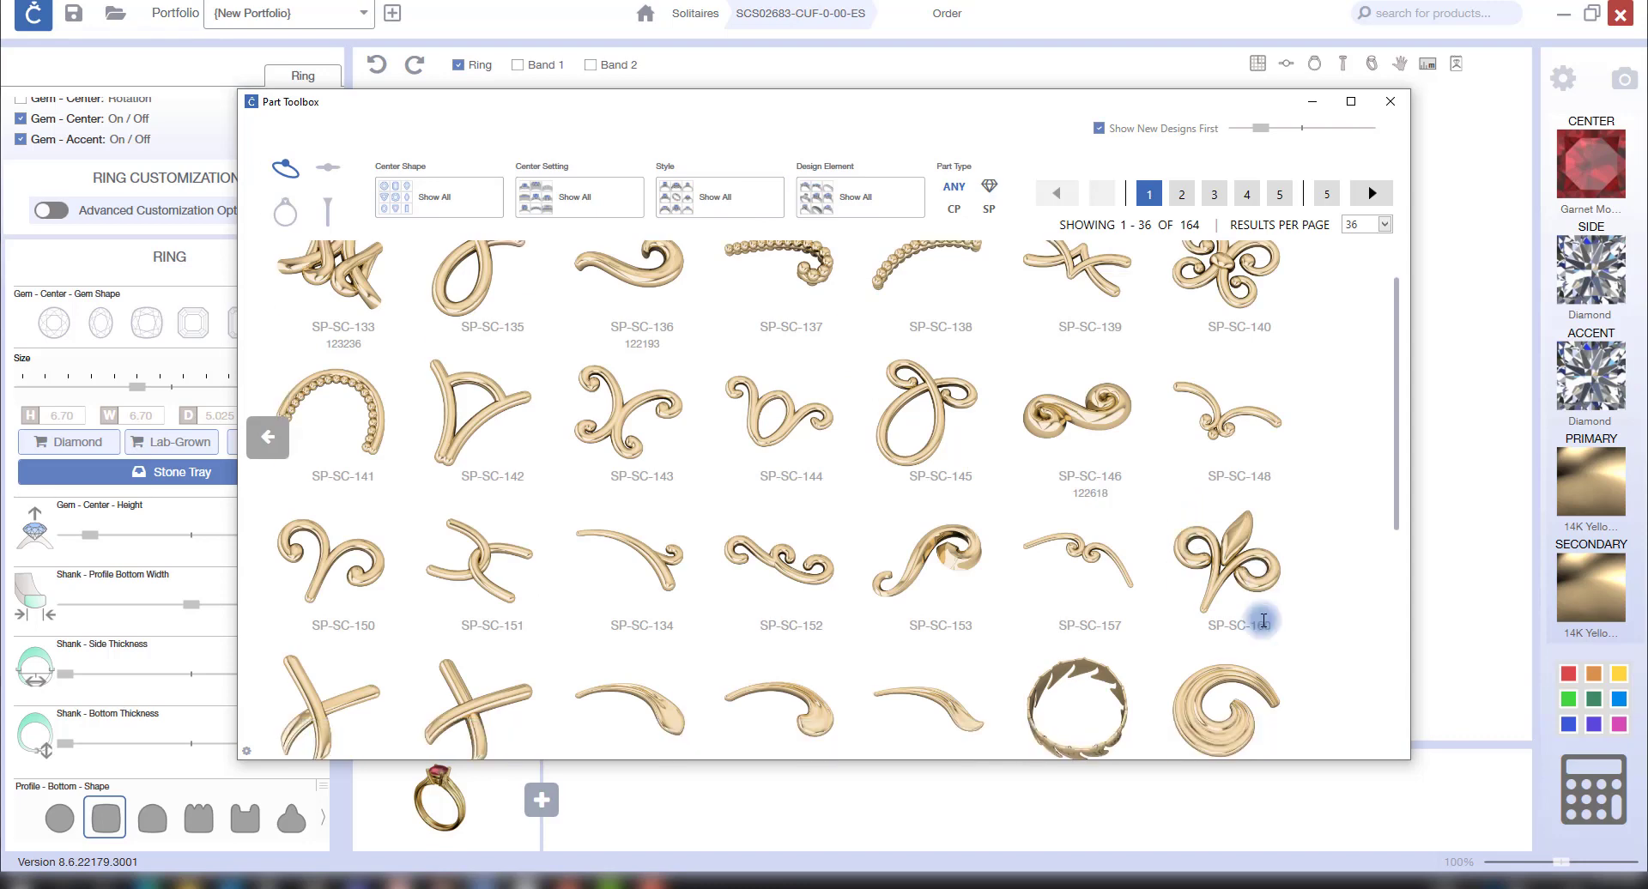
left_click(1231, 364)
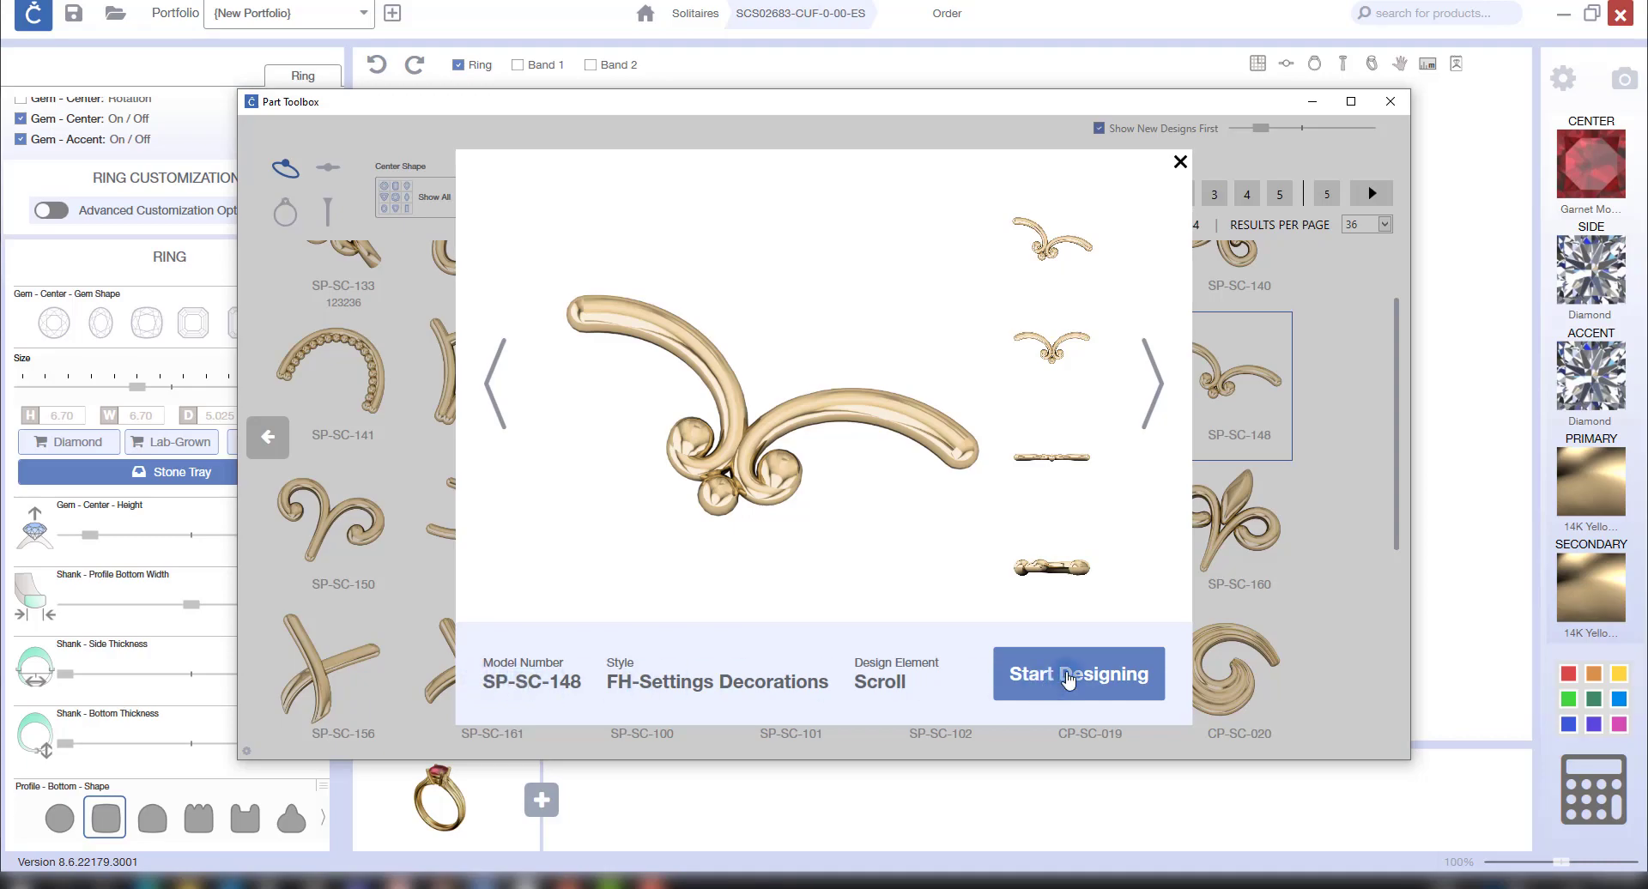
left_click(1069, 678)
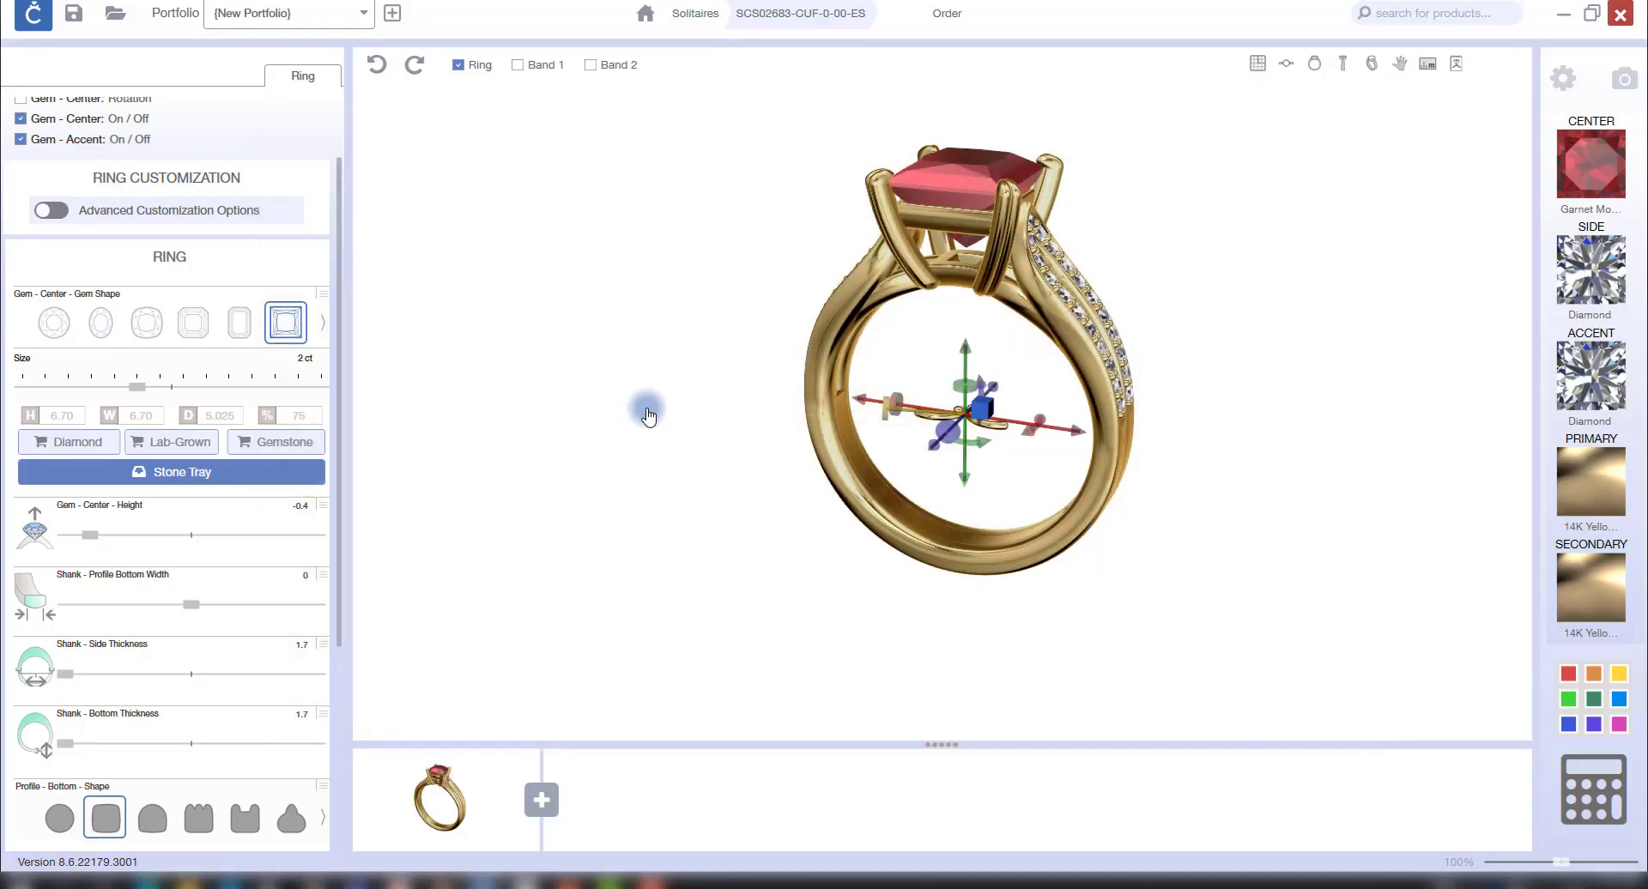
Step: Rotate the SP-SC-148 scroll upright and move it up between the prongs beneath the center stone
left_click_drag(985, 479, 899, 478)
left_click_drag(1001, 479, 767, 344)
left_click_drag(1008, 536, 970, 492)
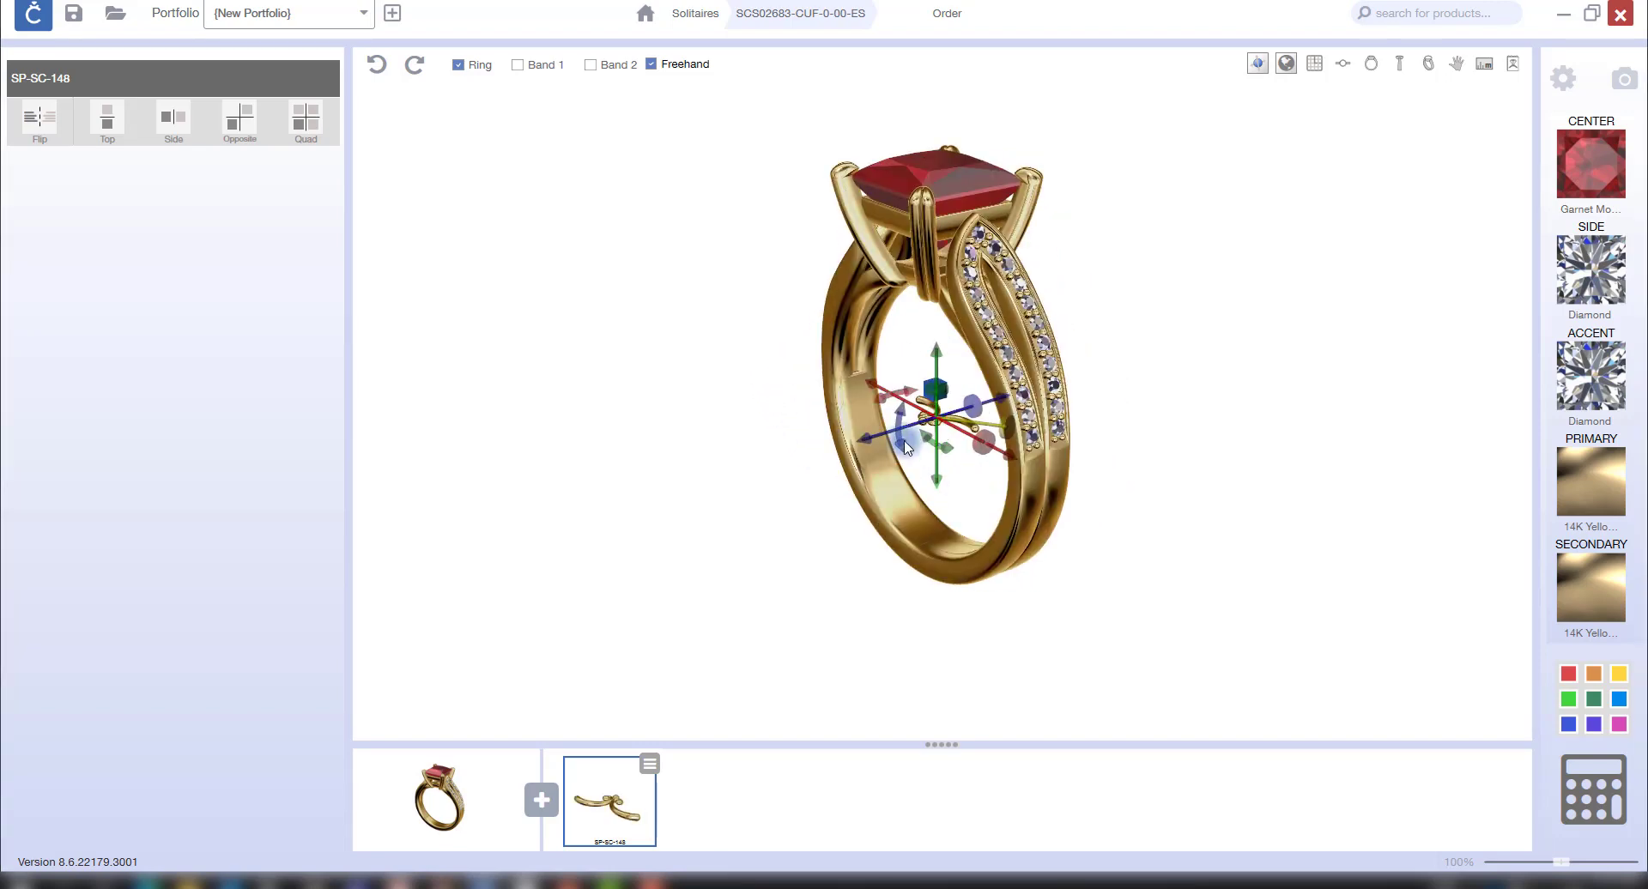
left_click_drag(902, 431, 942, 486)
left_click_drag(934, 314, 908, 247)
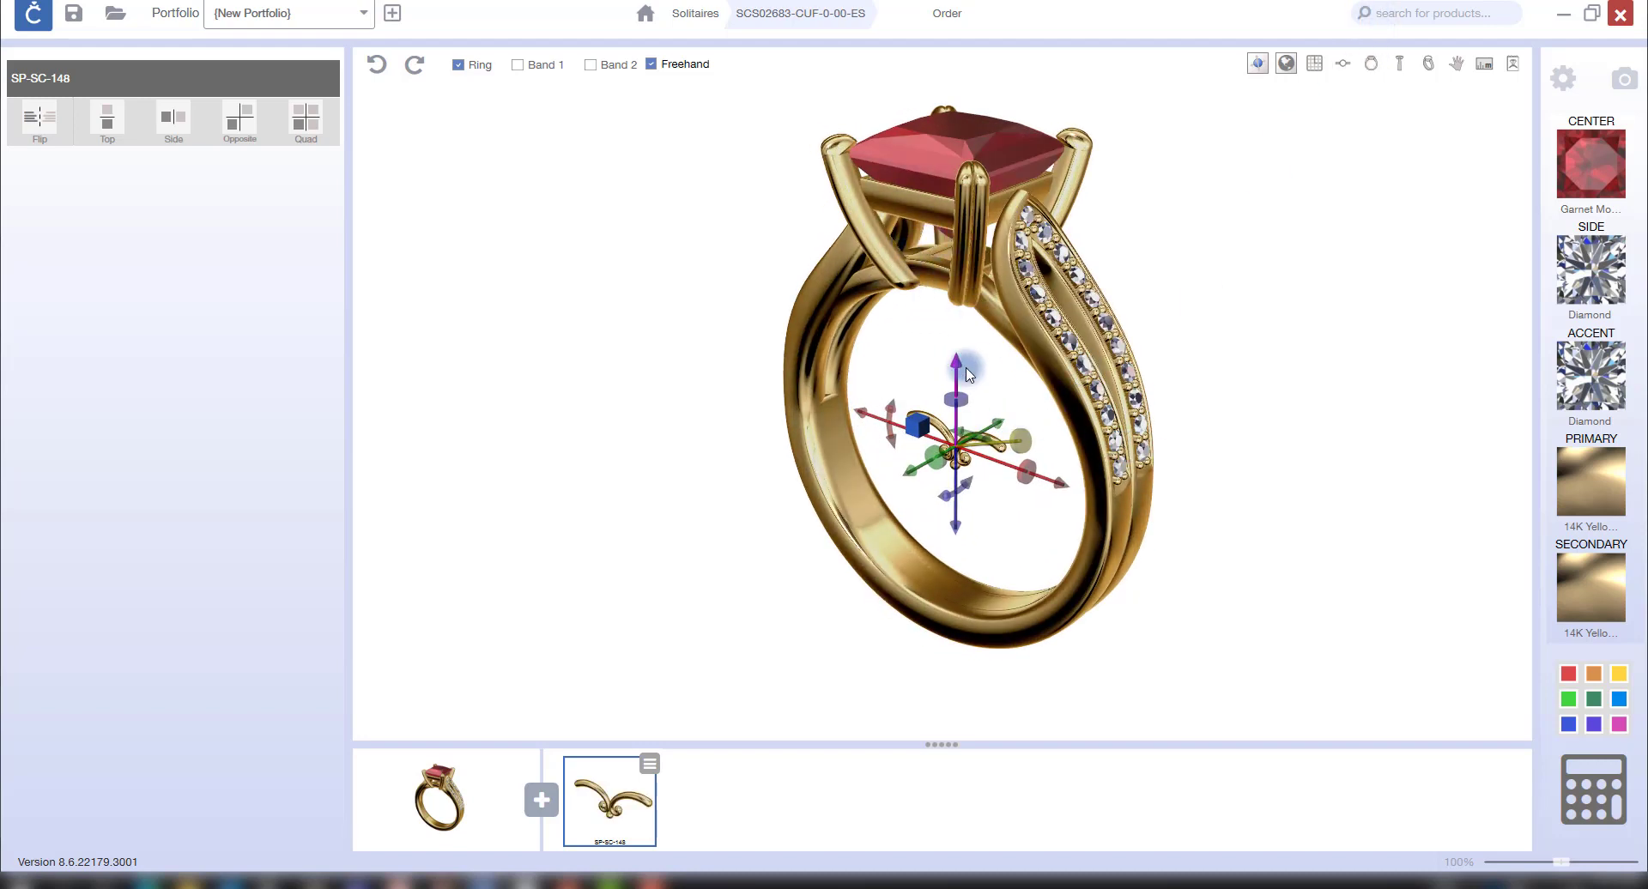
mouse_move(968, 373)
left_mouse_down()
mouse_move(929, 146)
mouse_move(912, 267)
mouse_move(857, 261)
left_mouse_up()
scroll(901, 305, "up", 2)
right_click_drag(902, 305, 873, 294)
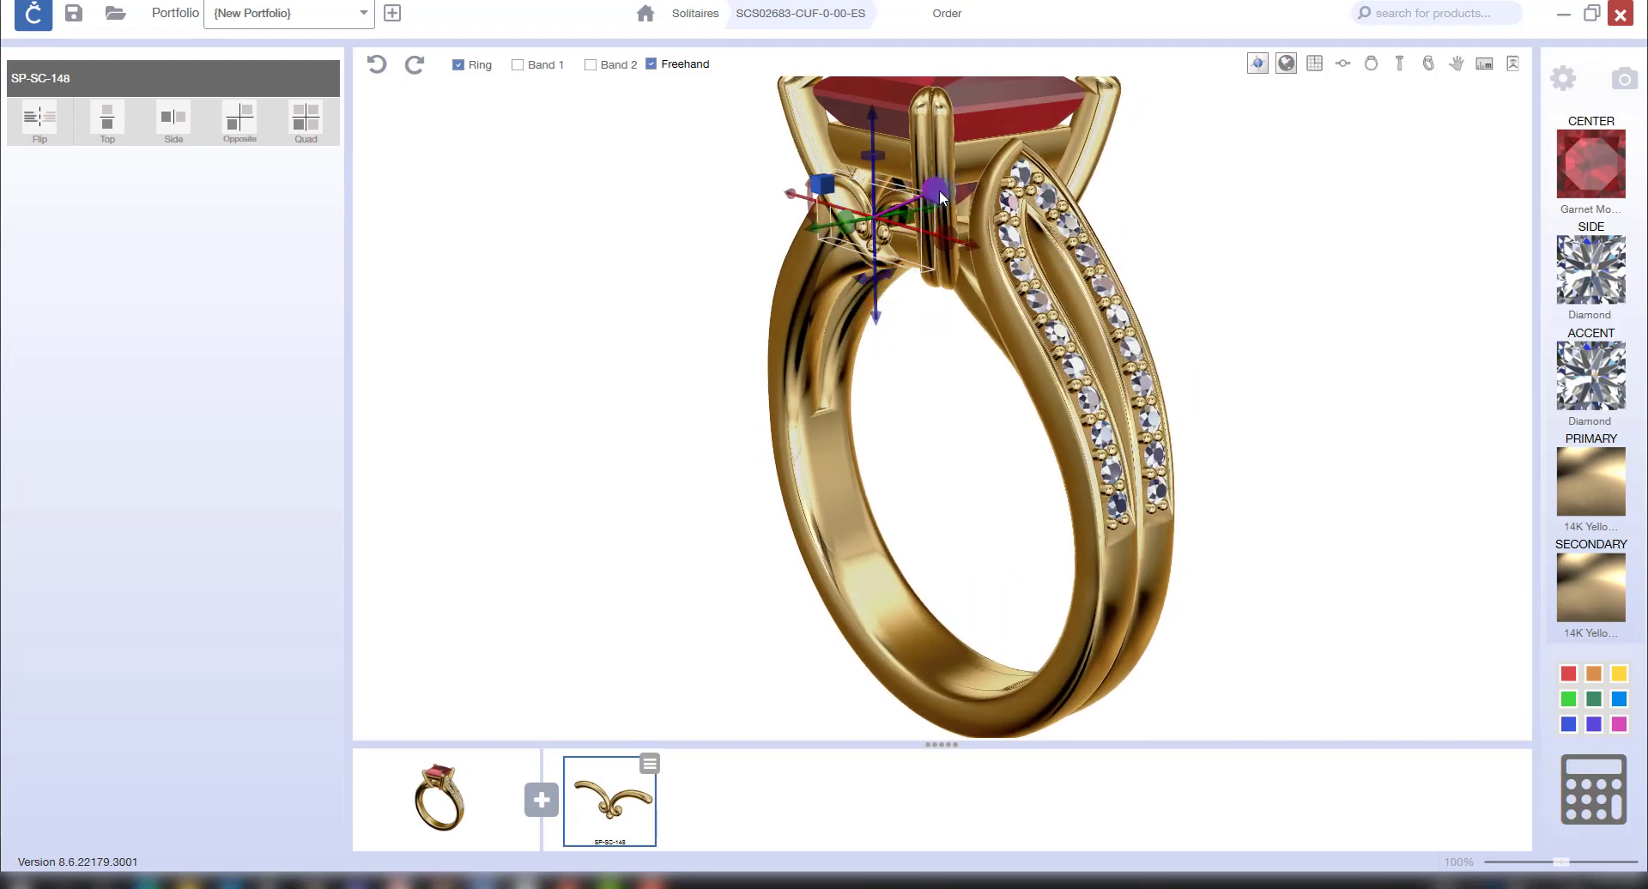
Step: Adjust the scroll's position between the prongs and thicken it from front to back
right_click_drag(989, 243, 1054, 231)
left_click_drag(960, 290, 960, 277)
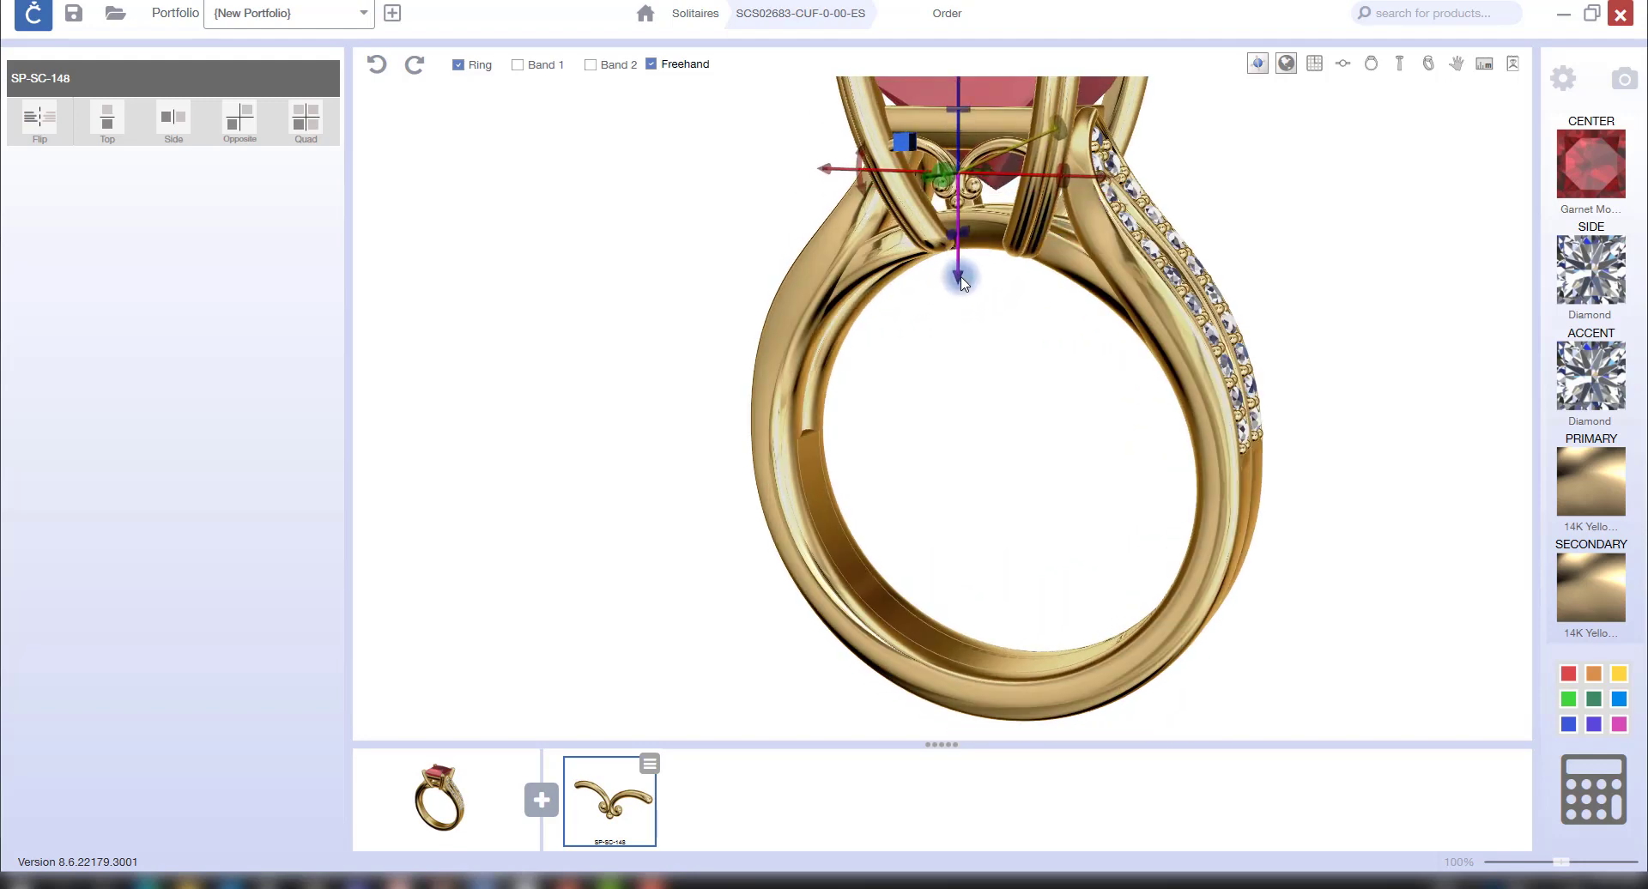
left_click_drag(1061, 131, 1042, 138)
right_click_drag(1054, 305, 974, 335)
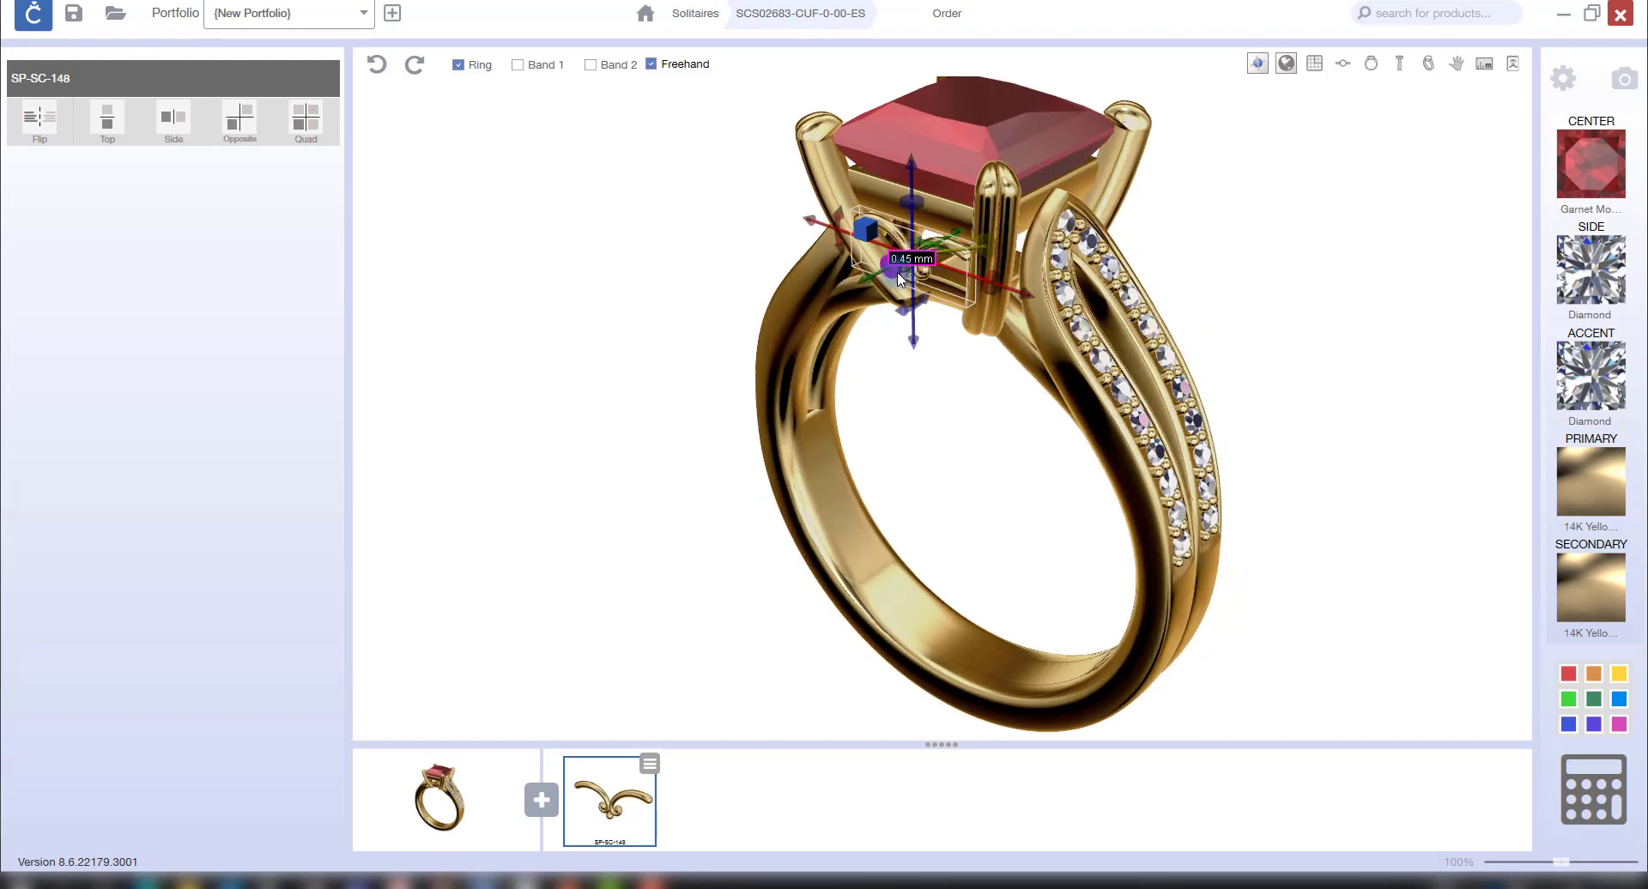
left_click_drag(896, 273, 887, 276)
right_click_drag(946, 314, 898, 297)
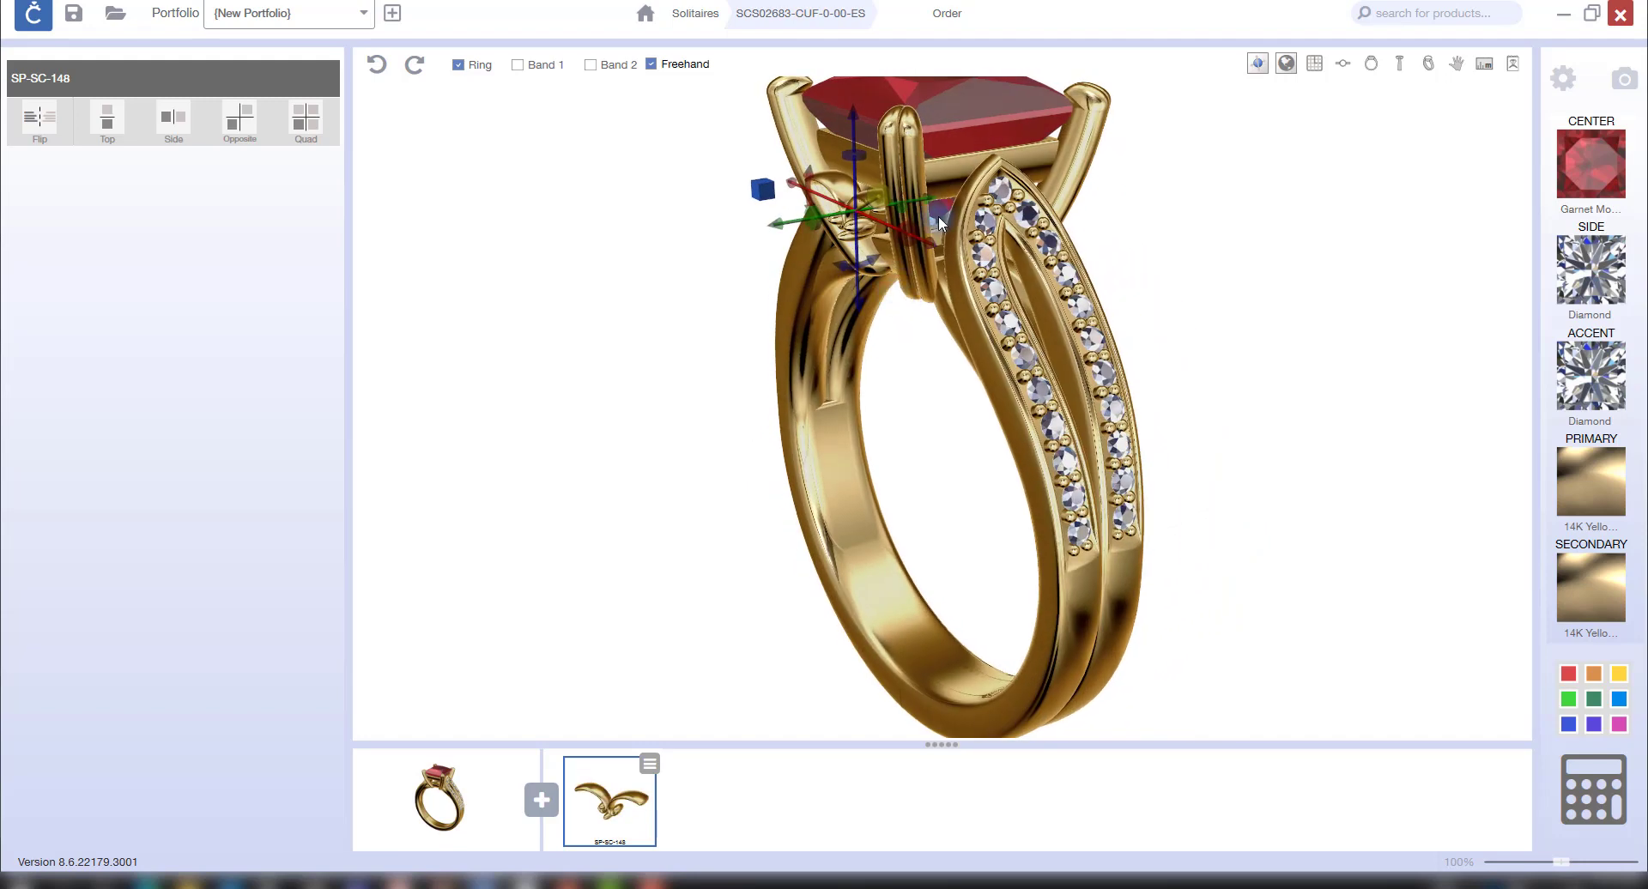
left_click_drag(930, 200, 945, 196)
Step: Lower the scroll slightly, tilt it about 8° to follow the prongs, and deselect it
mouse_move(943, 269)
right_mouse_down()
mouse_move(939, 250)
mouse_move(963, 249)
right_mouse_up()
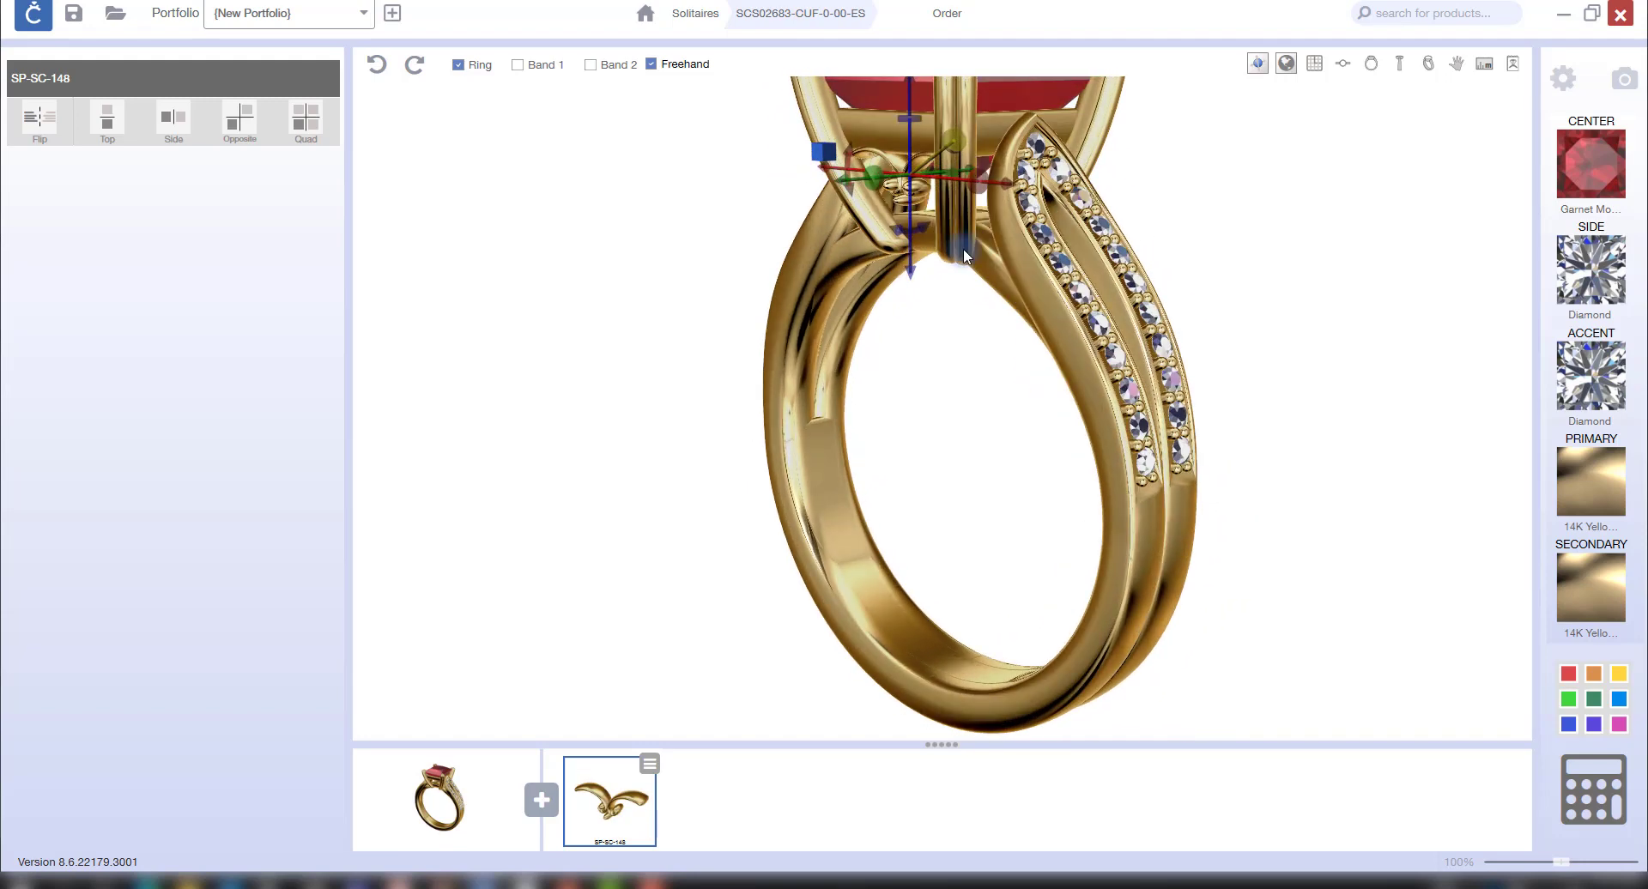
left_click_drag(913, 284, 922, 287)
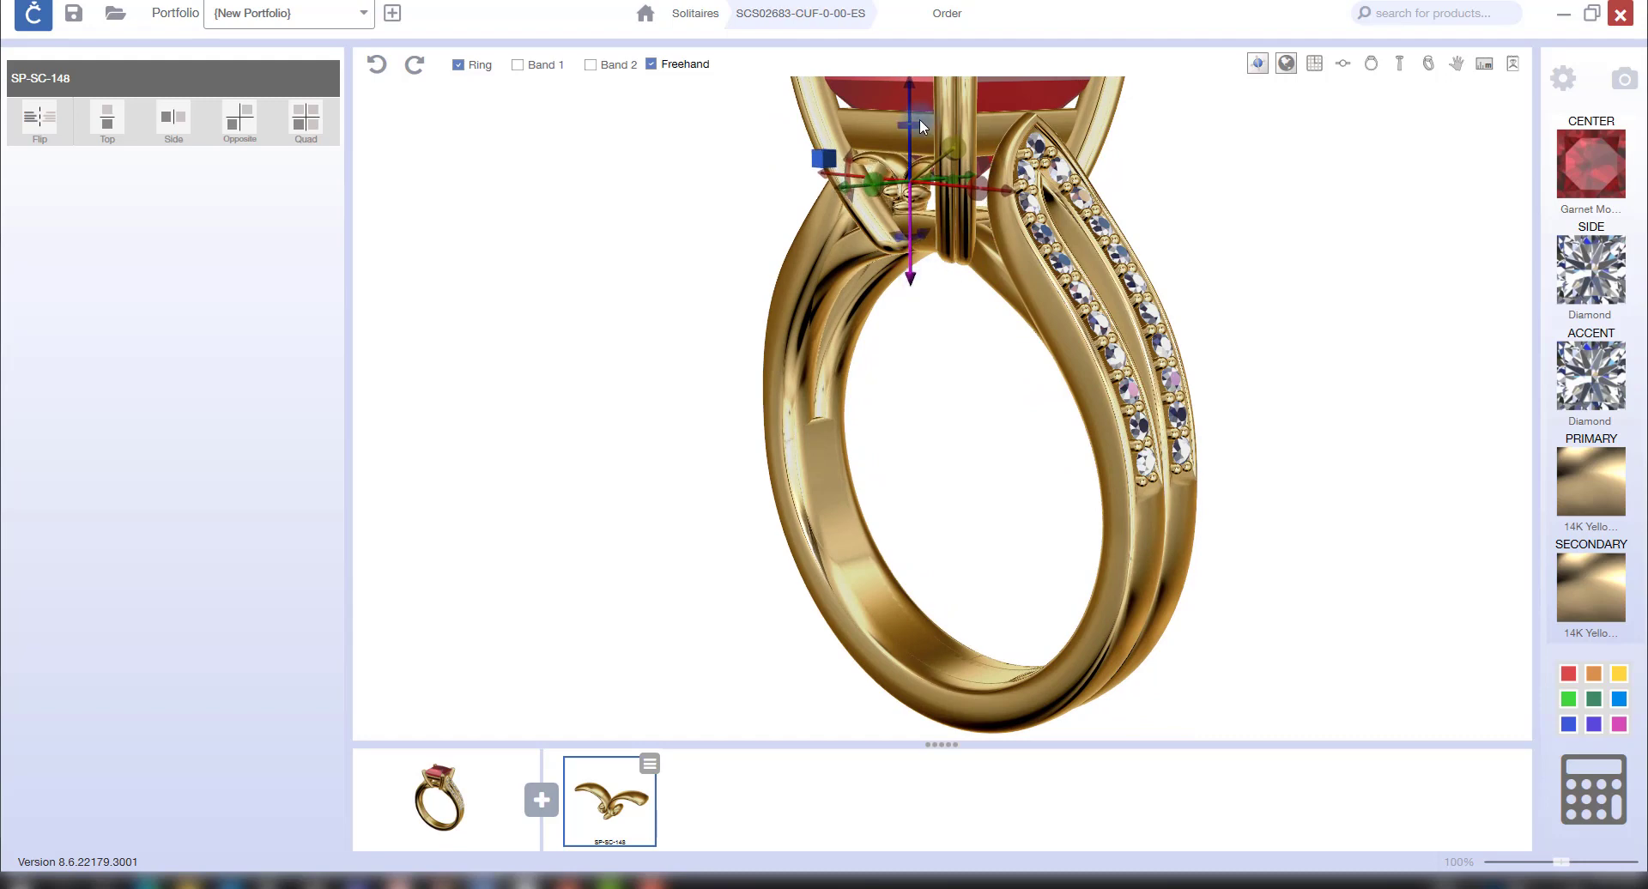
left_click_drag(915, 126, 915, 125)
right_click_drag(971, 294, 941, 273)
scroll(935, 268, "up", 4)
left_click_drag(827, 254, 835, 250)
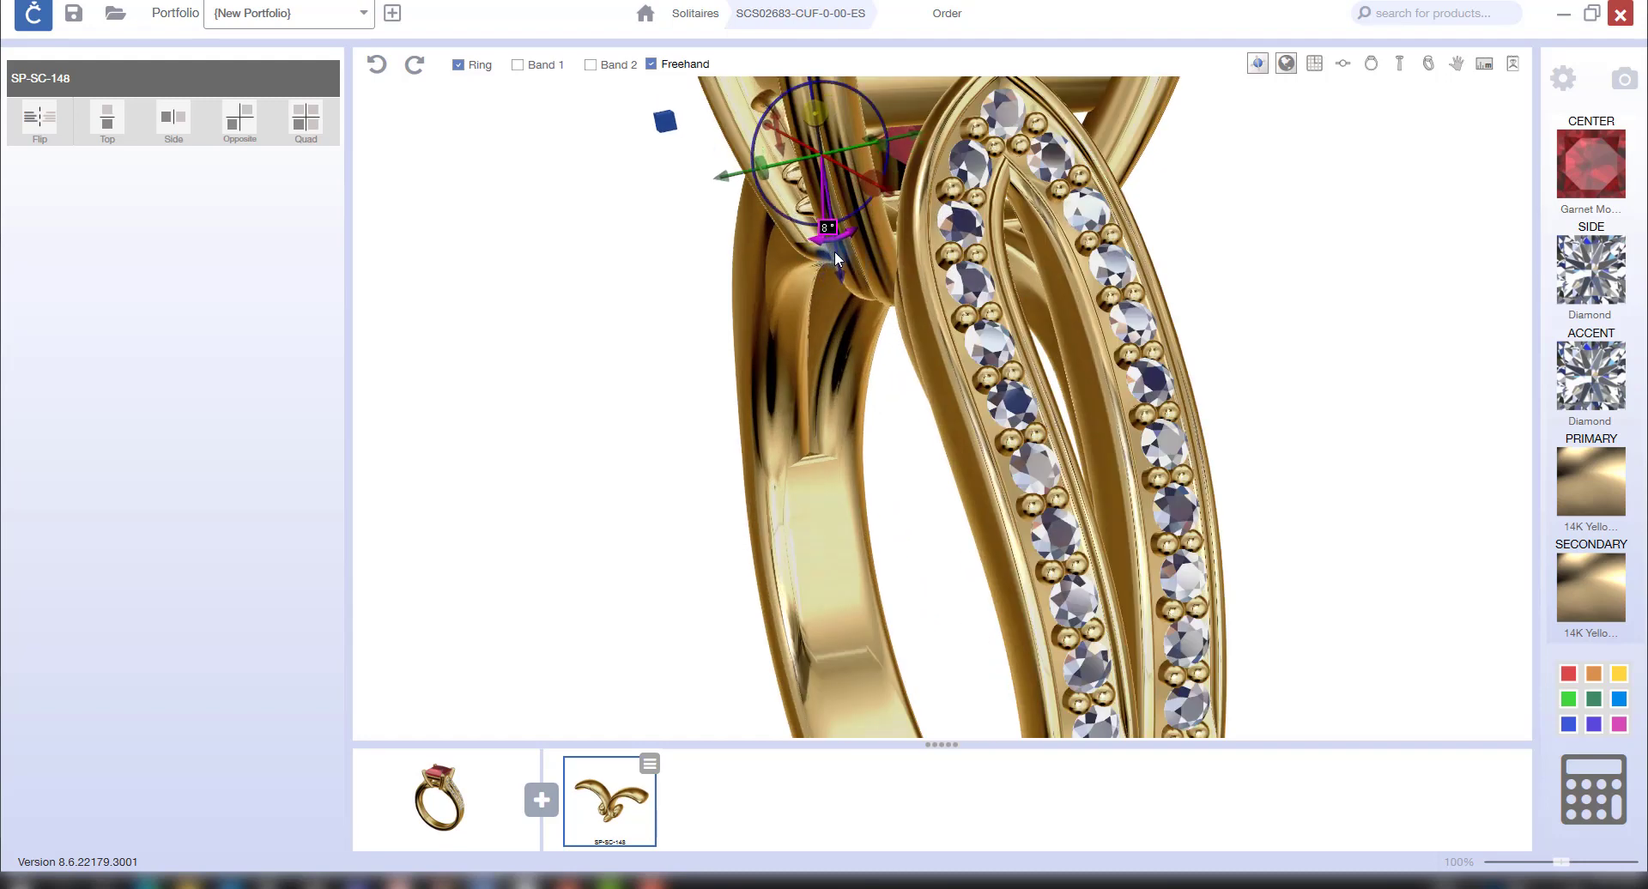
right_click_drag(906, 337, 960, 341)
left_click(971, 420)
scroll(971, 425, "down", 4)
middle_click_drag(973, 428, 988, 416)
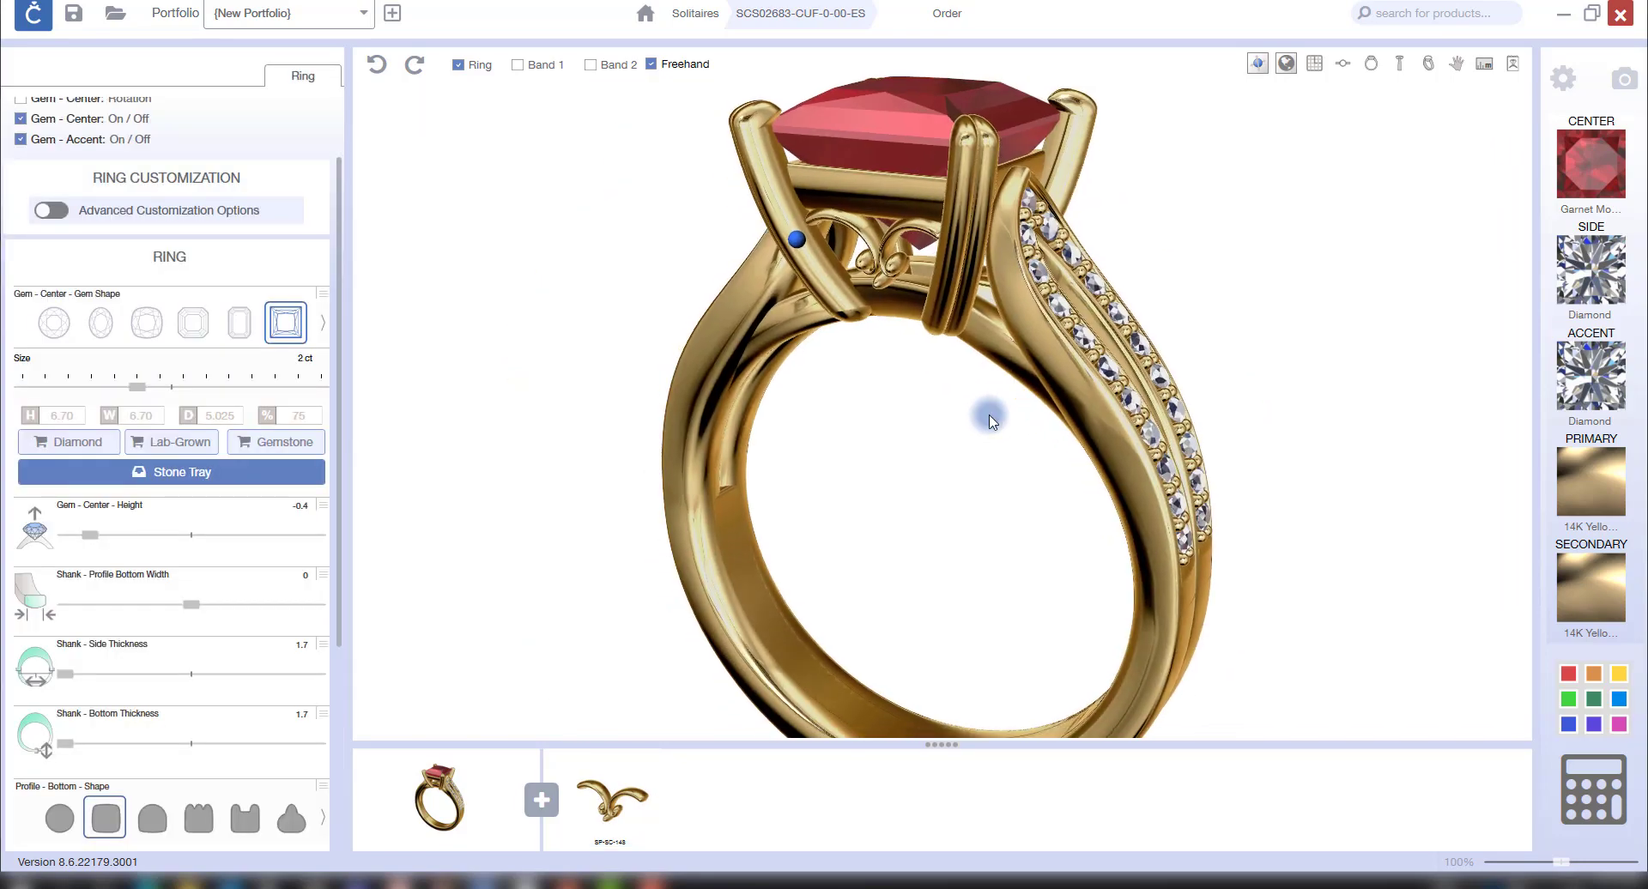
Step: Mirror the scroll onto the opposite face of the setting using the Top mirror option, and deselect it
right_click_drag(989, 419, 957, 169)
right_click_drag(1023, 291, 969, 322)
left_click(946, 260)
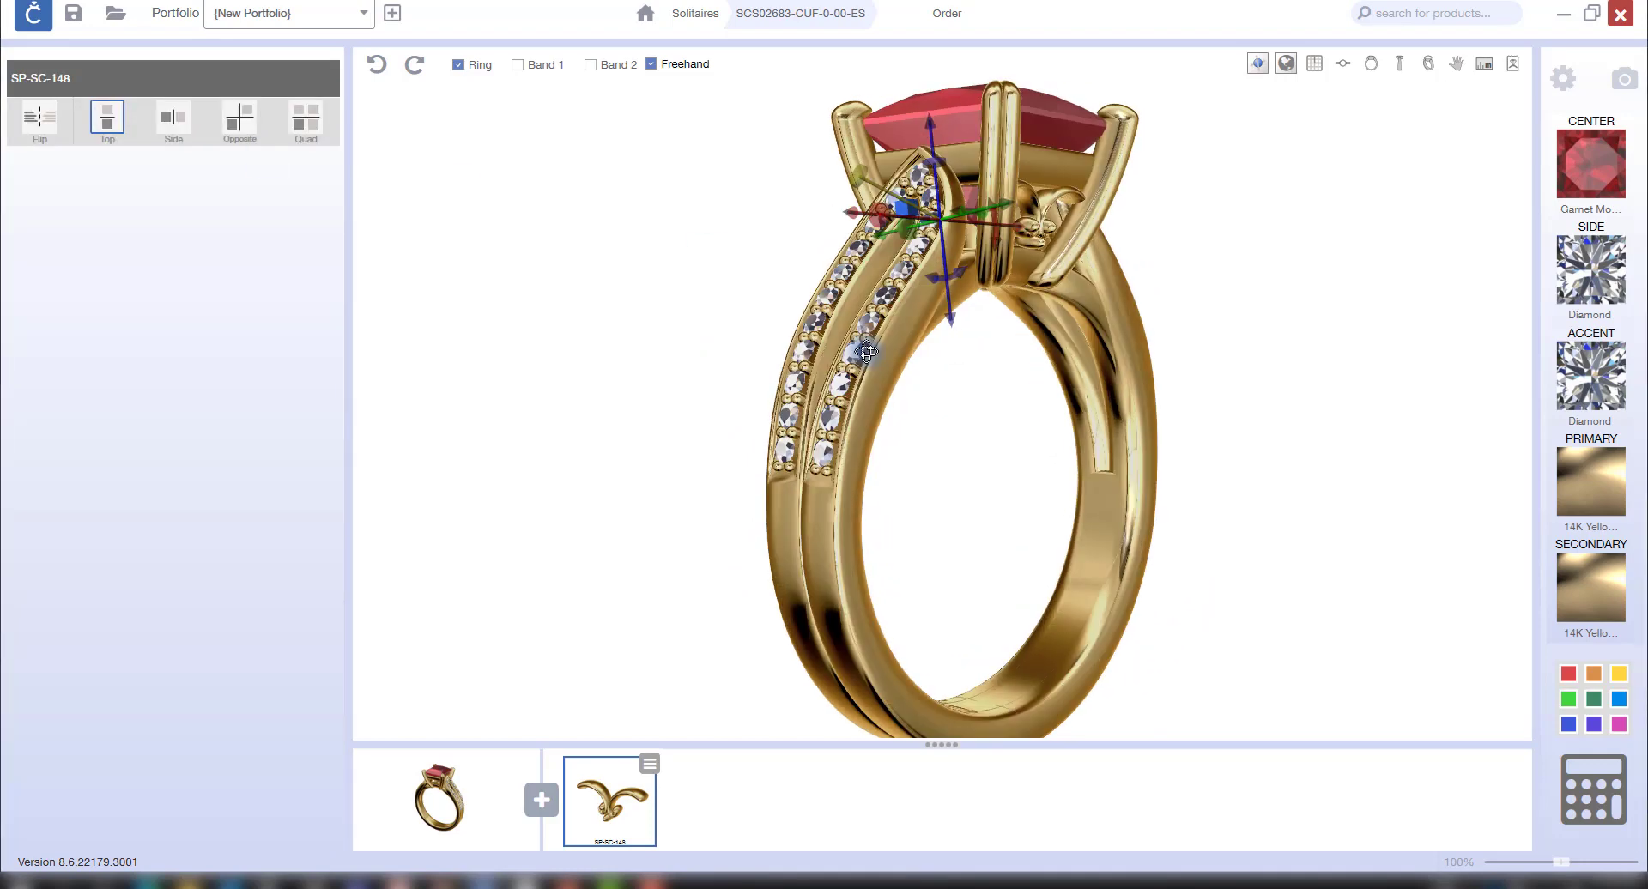
left_click(1244, 179)
right_click_drag(1202, 276, 962, 324)
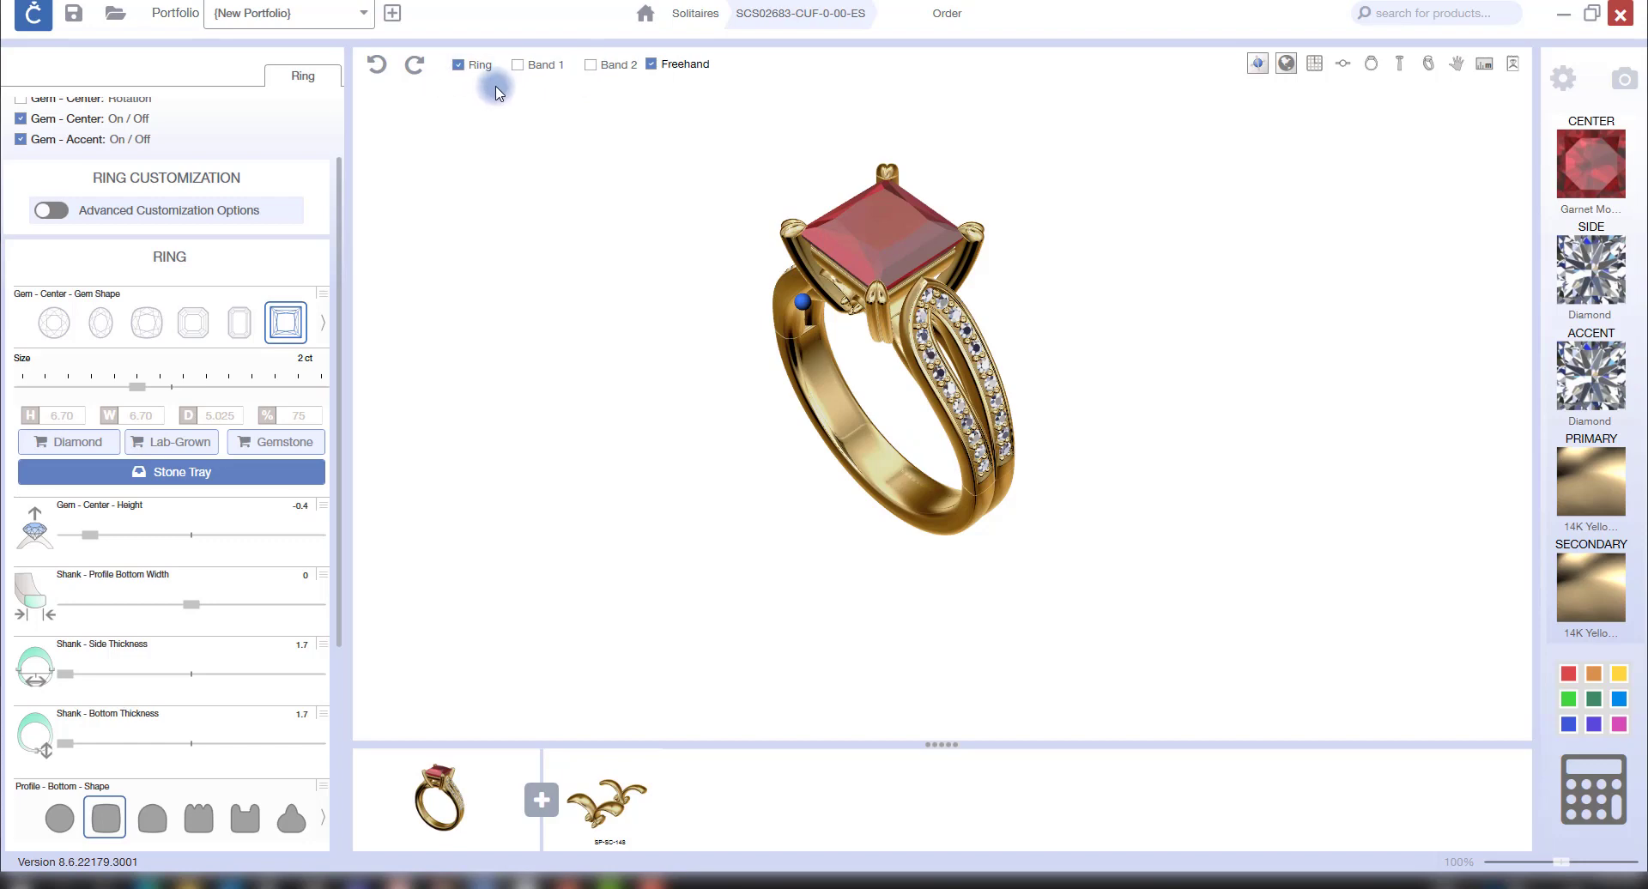
Step: Add the first matching band to the garnet ring
left_click(519, 65)
right_click_drag(1013, 528, 513, 510)
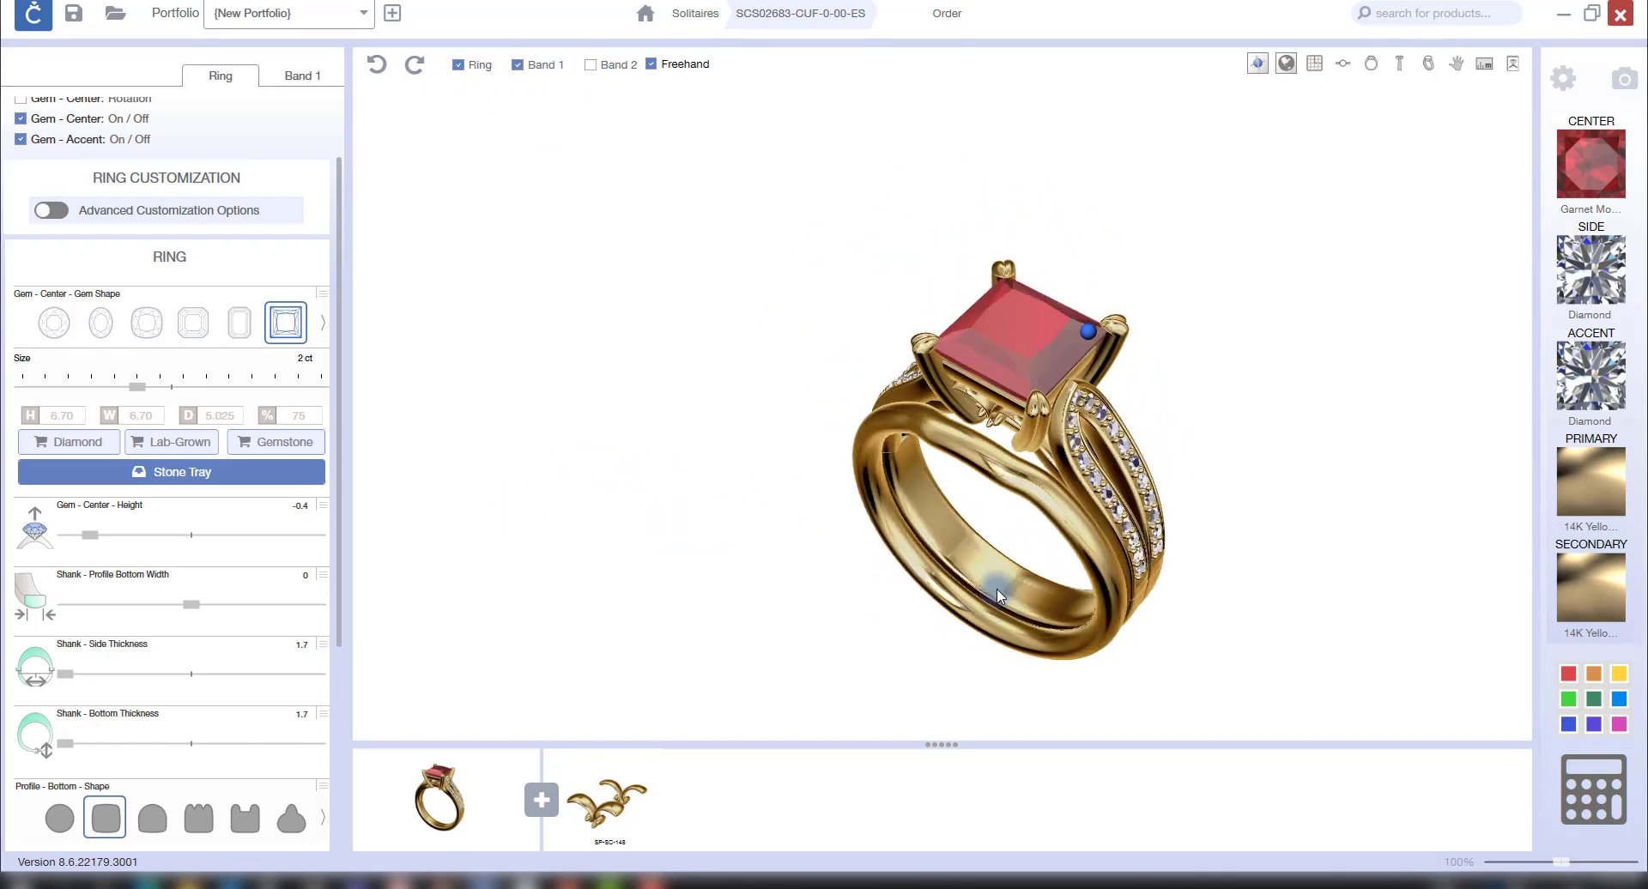
right_click_drag(998, 597, 890, 441)
Step: Turn on the gems of Band 1 and deselect the center stone
left_click(305, 76)
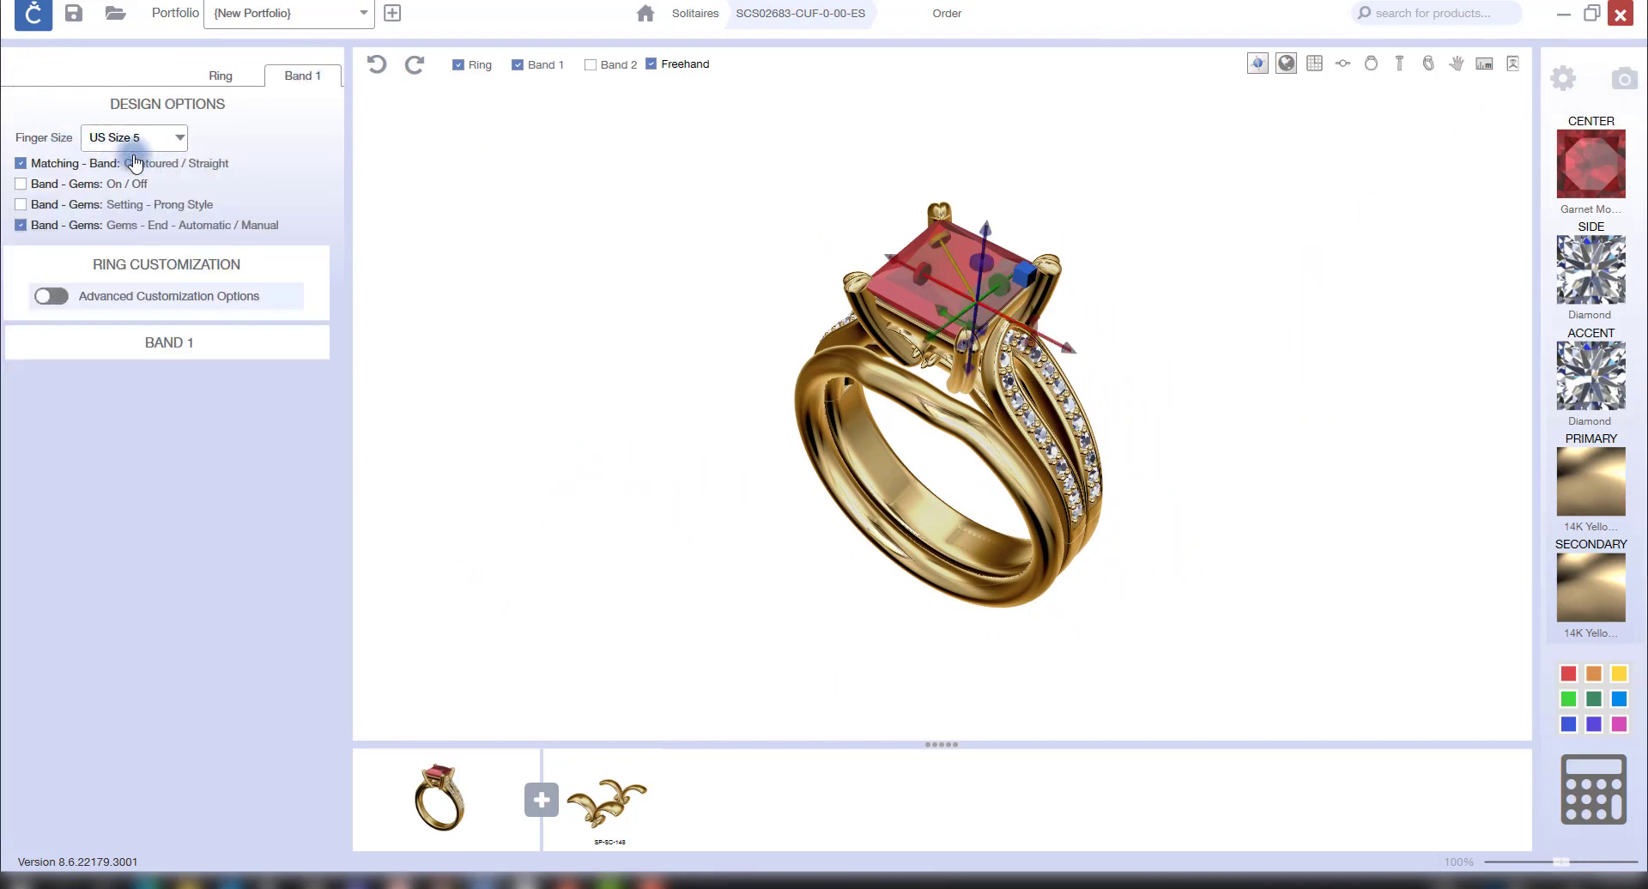
left_click(21, 184)
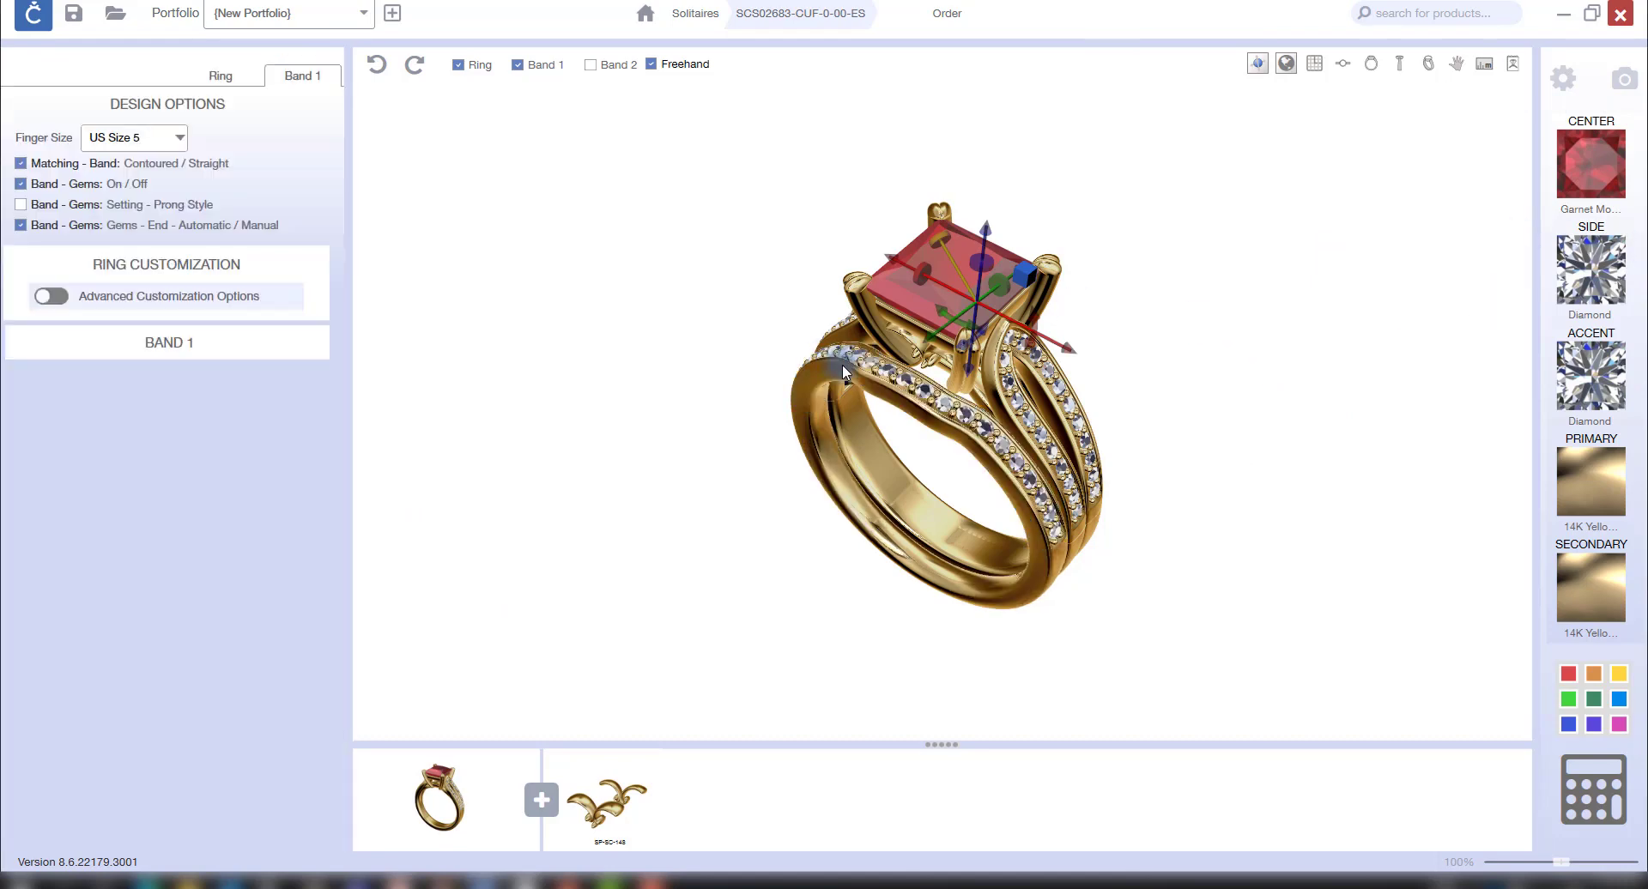
left_click_drag(1102, 571, 889, 319)
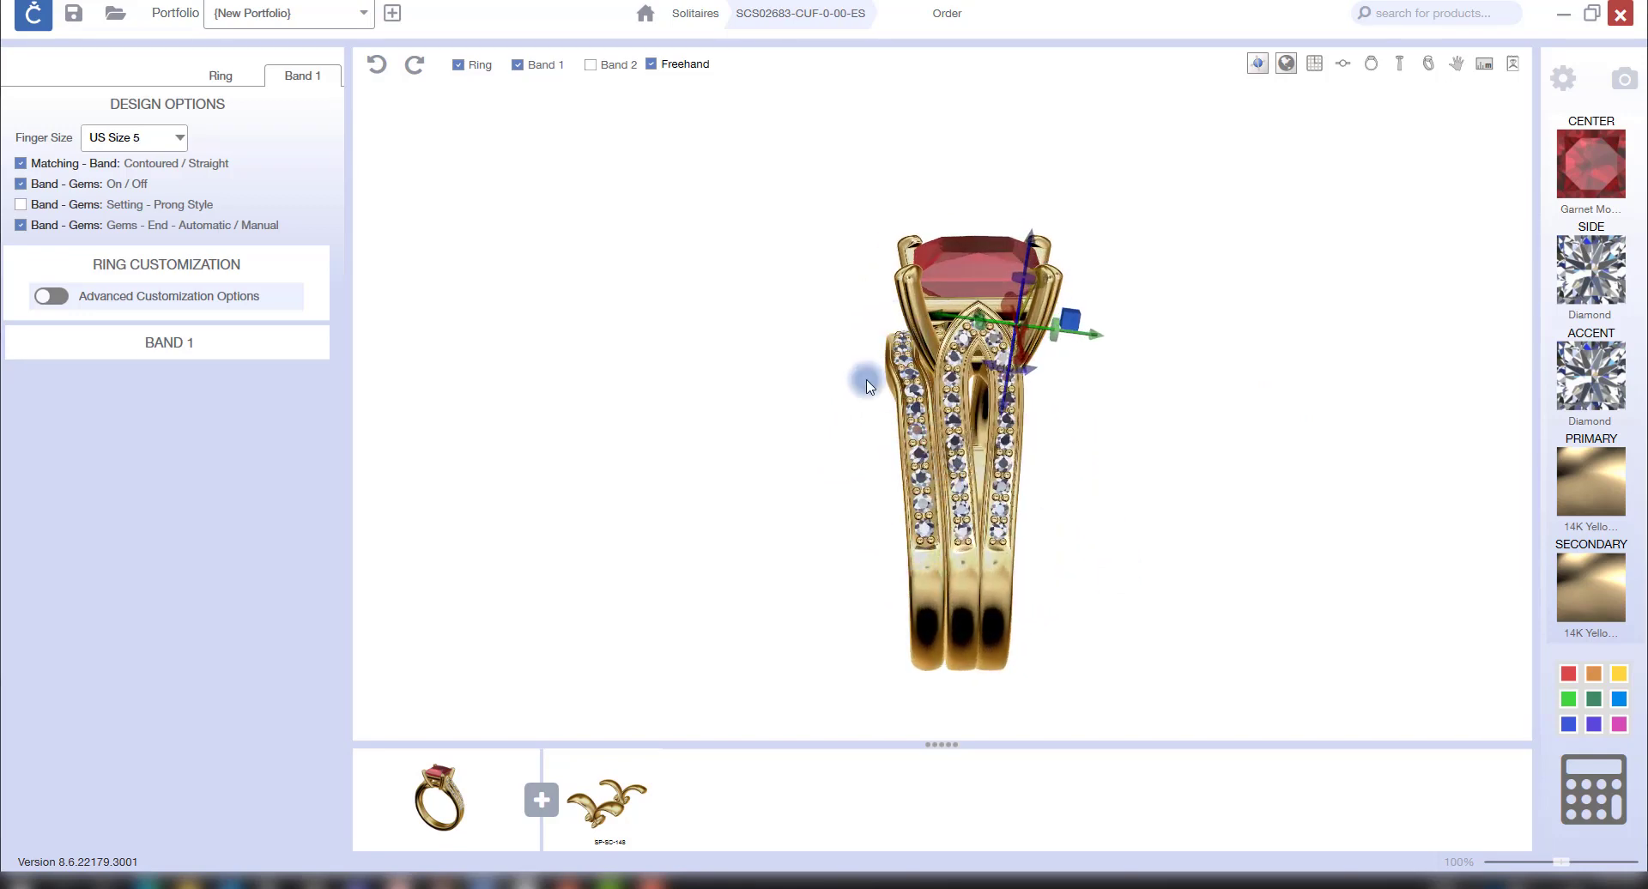
left_click_drag(879, 430, 1002, 492)
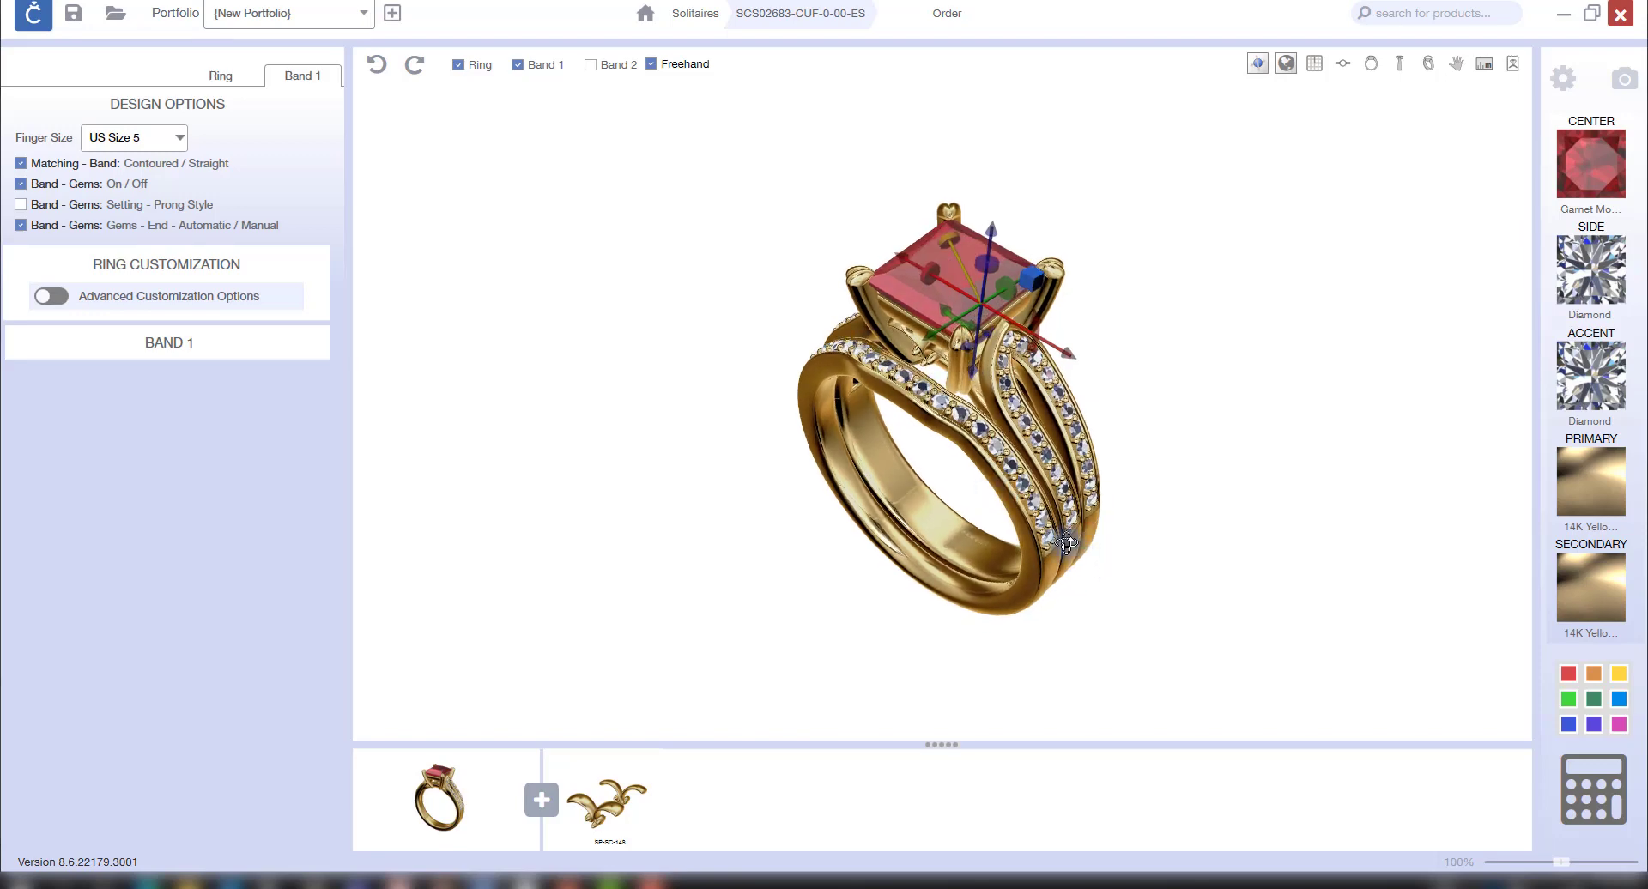
left_click_drag(1066, 543, 993, 334)
left_click(1163, 367)
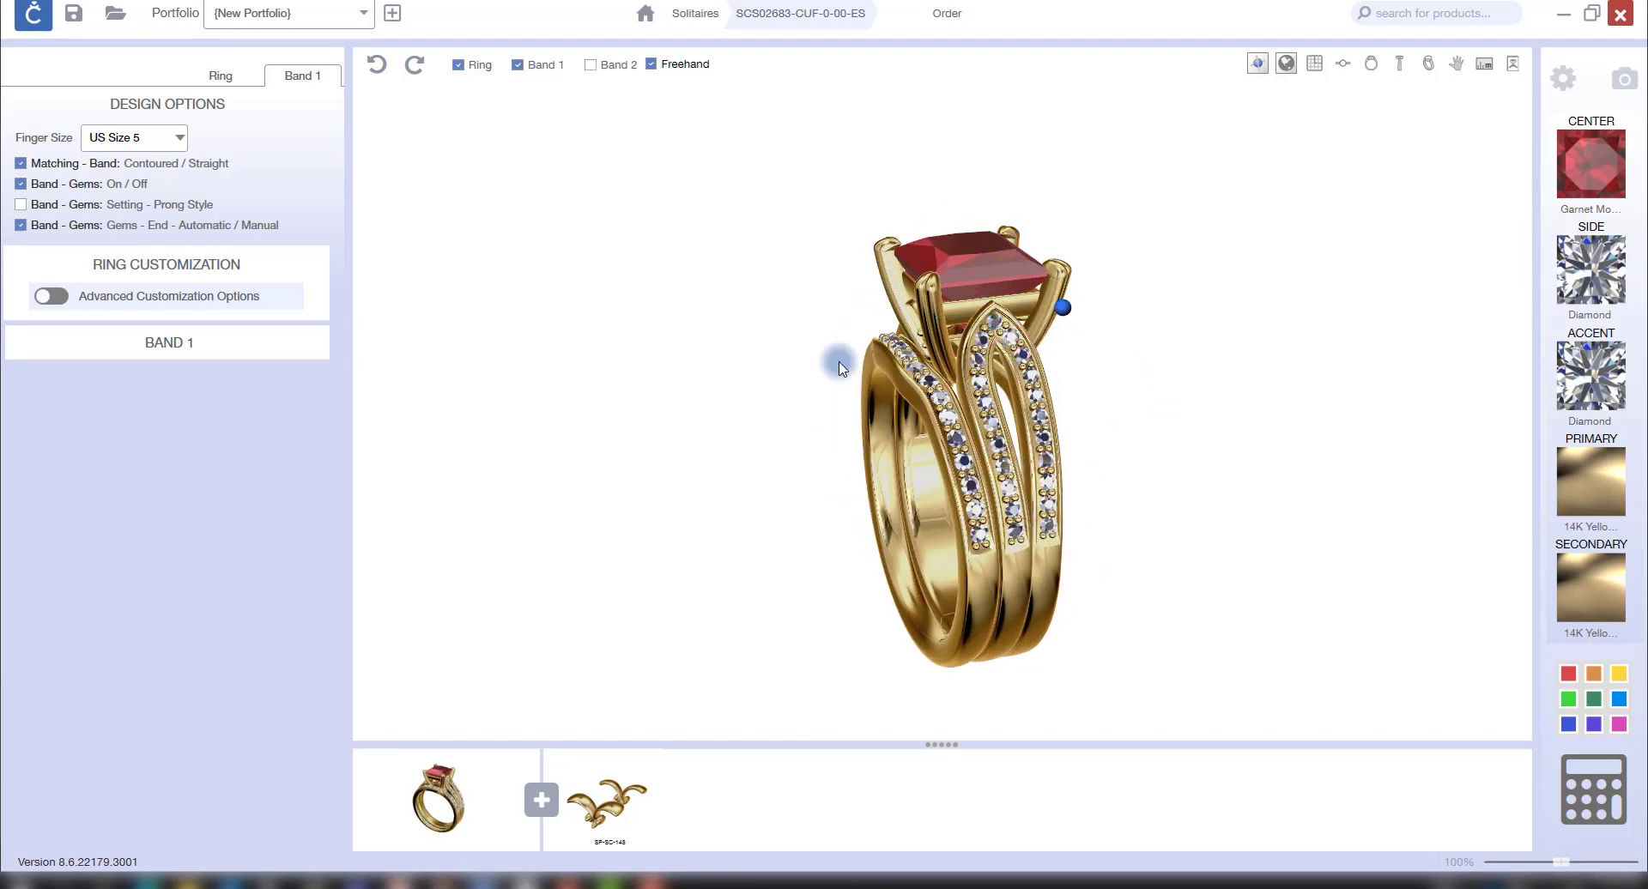
left_click_drag(801, 629, 894, 682)
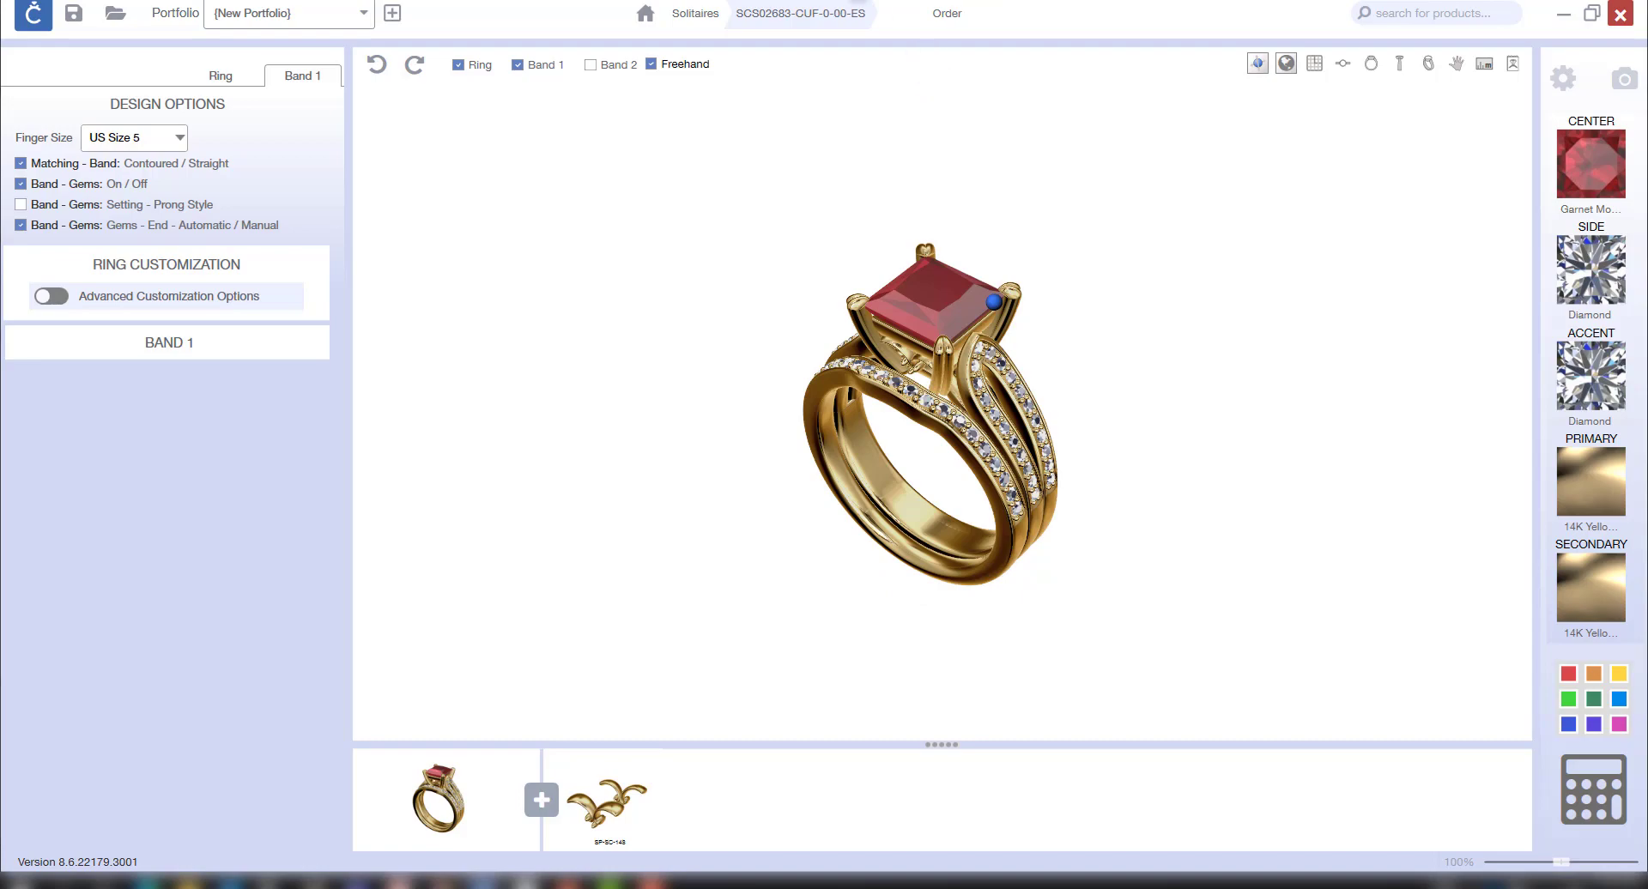
Step: Open the order form for the design and set the Garnet Mozambique center stone to No Stone(s) Supplied
left_click(941, 14)
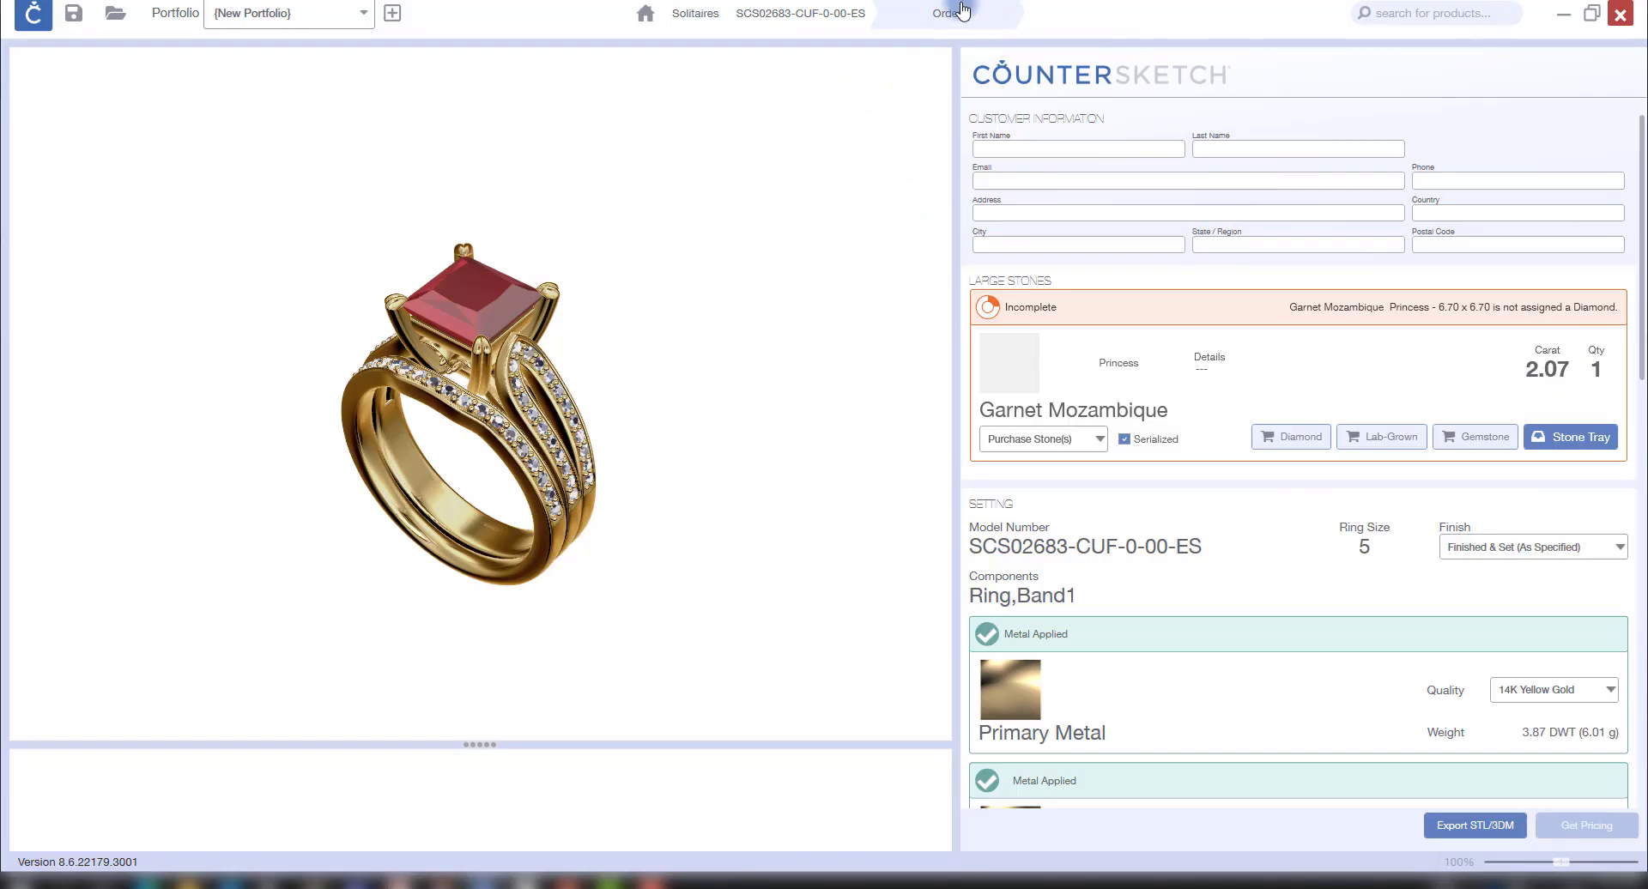
scroll(1039, 161, "down", 2)
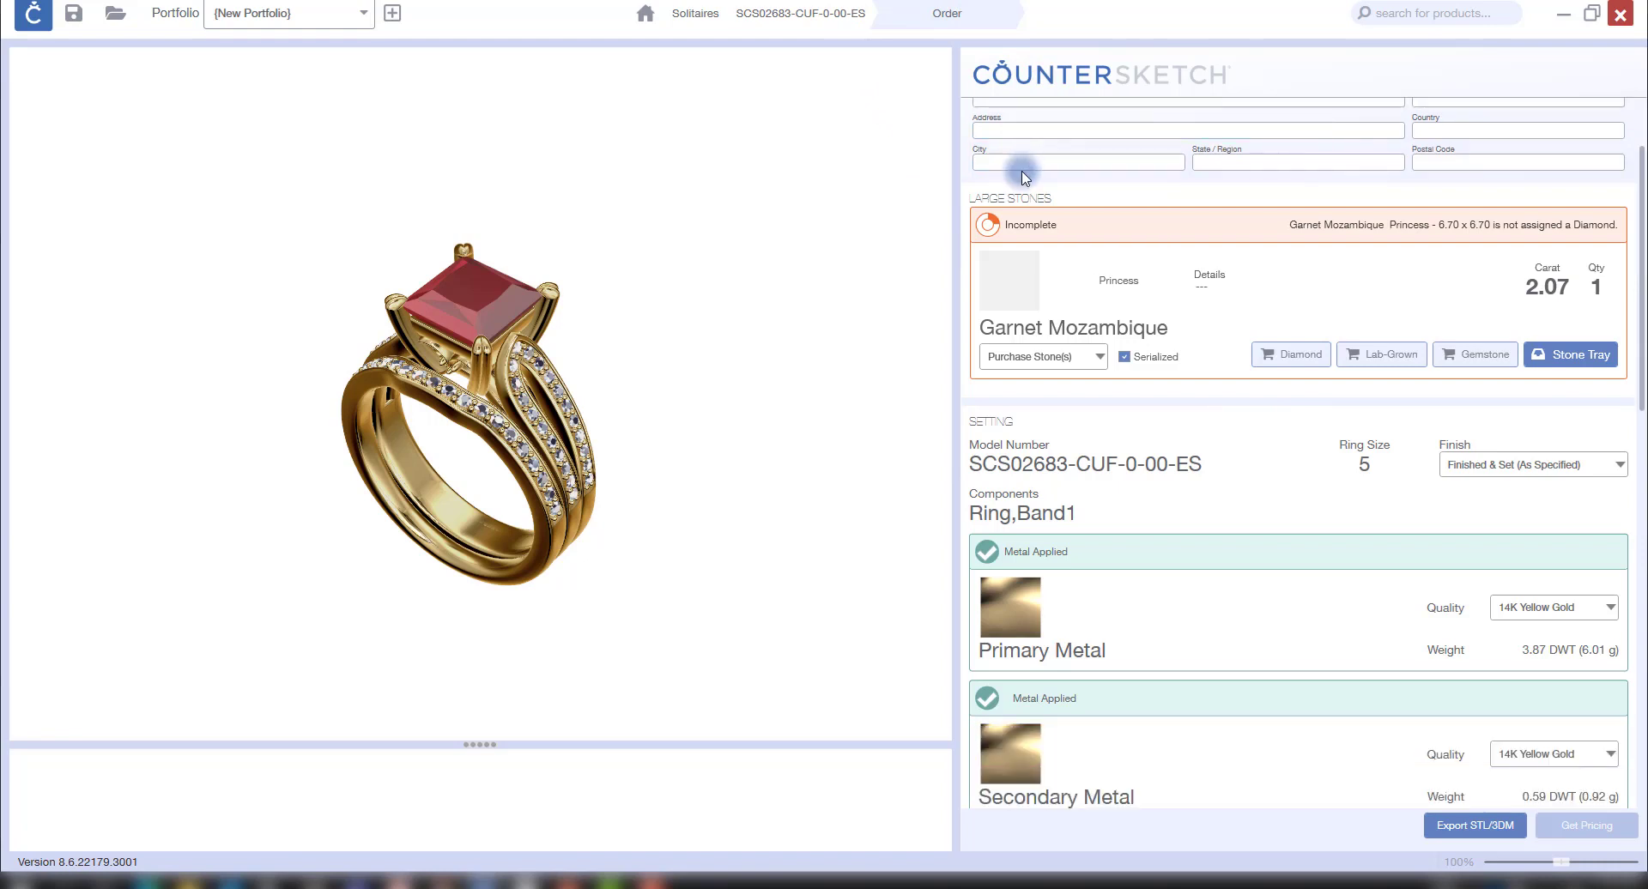
scroll(1023, 166, "up", 2)
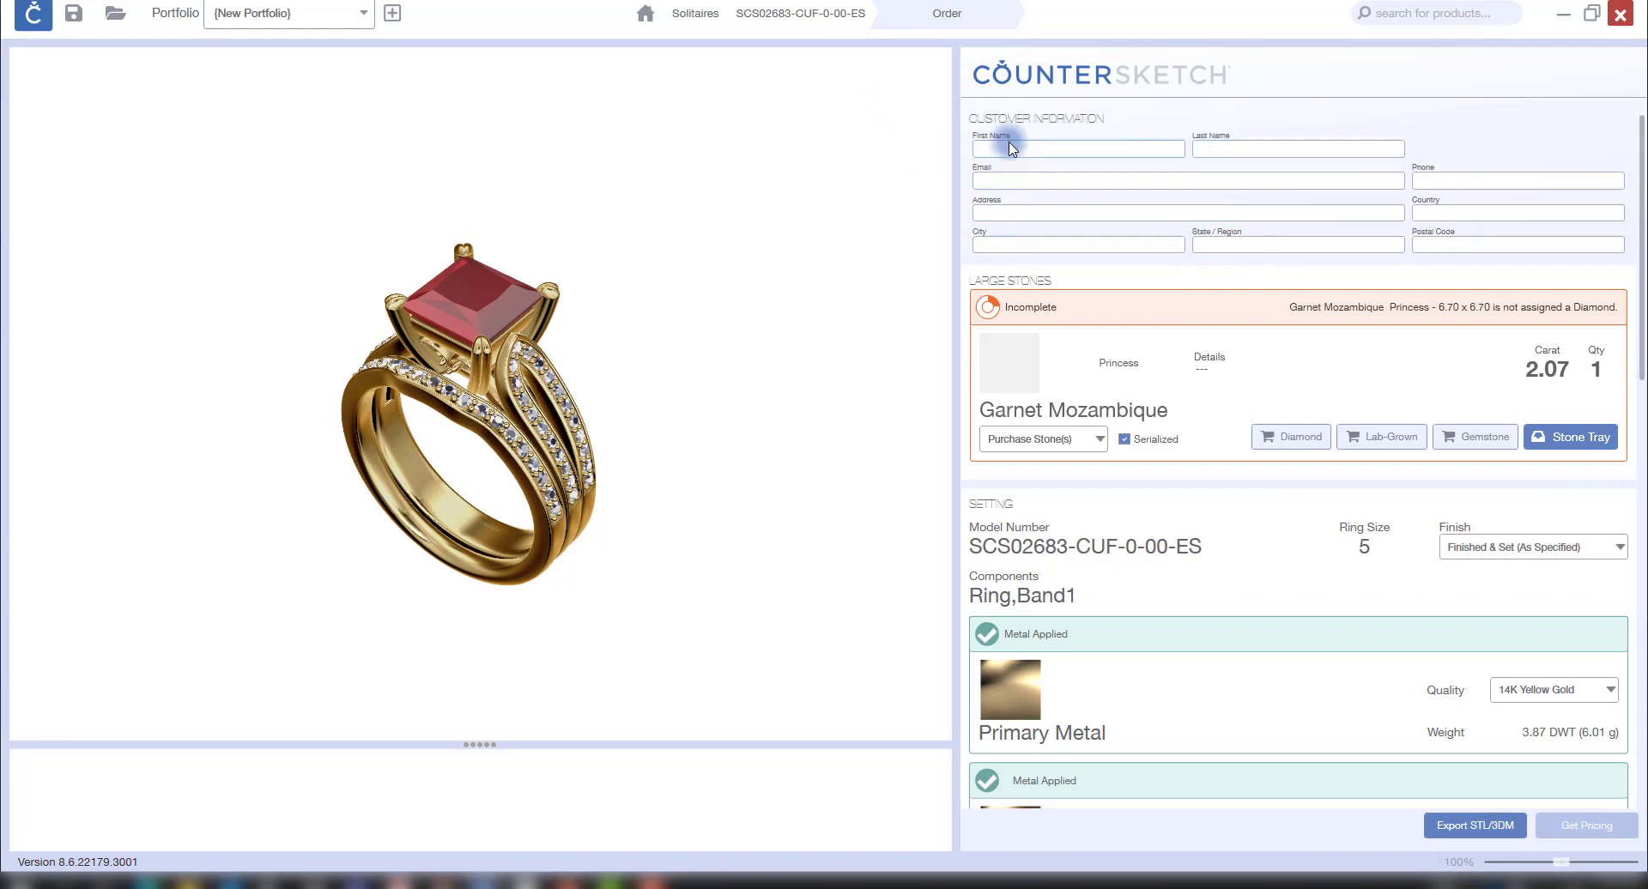
scroll(1373, 204, "down", 1)
scroll(1373, 203, "down", 1)
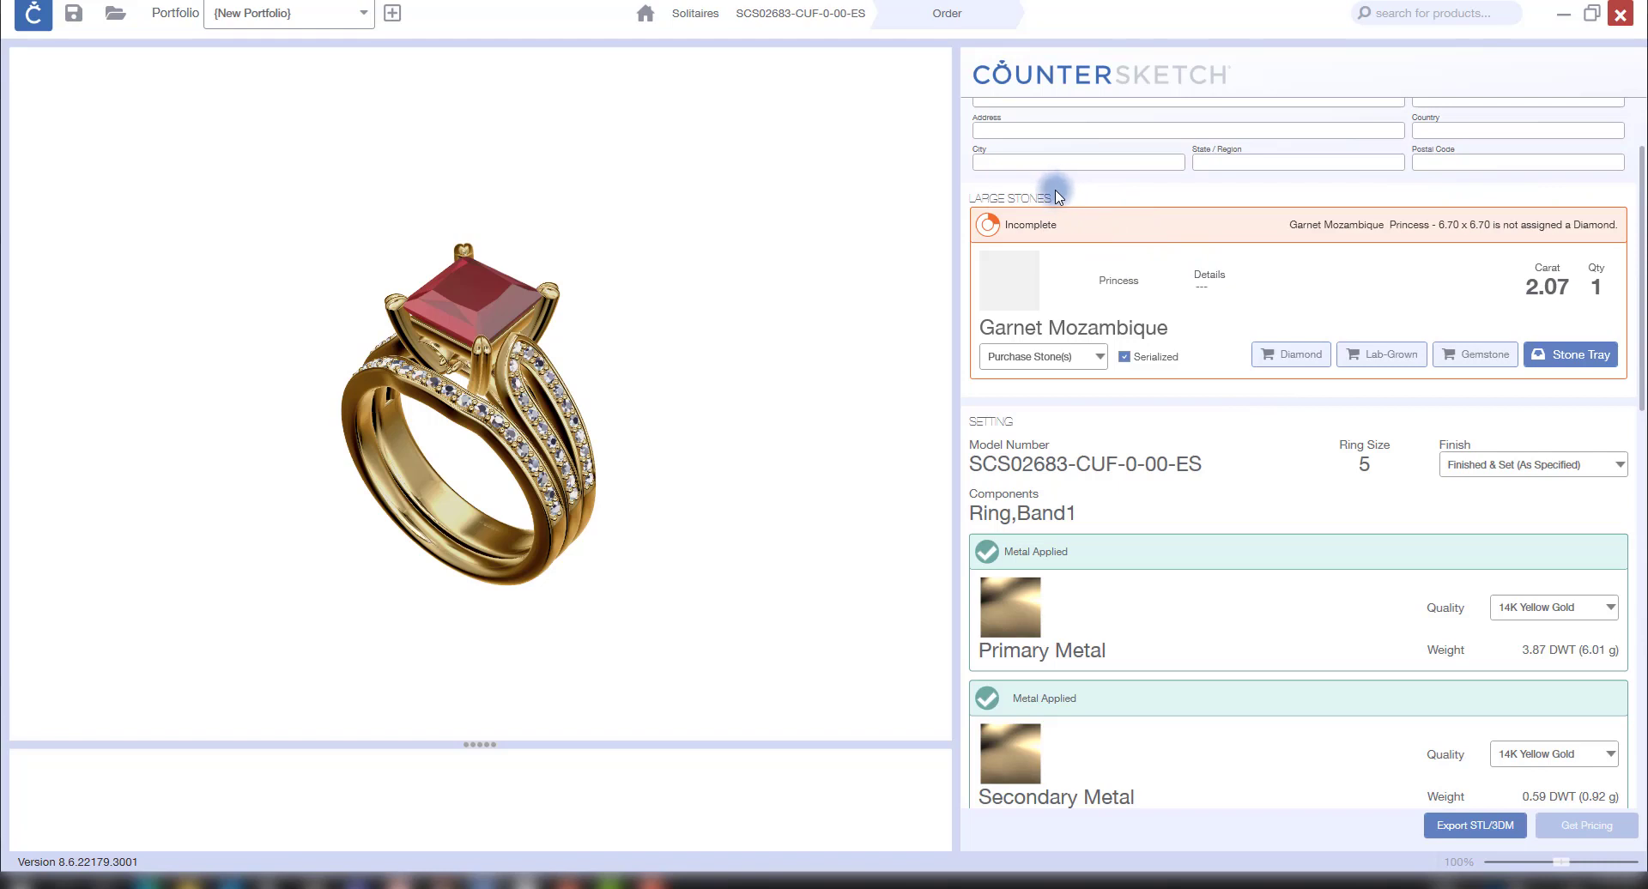
scroll(1204, 409, "down", 1)
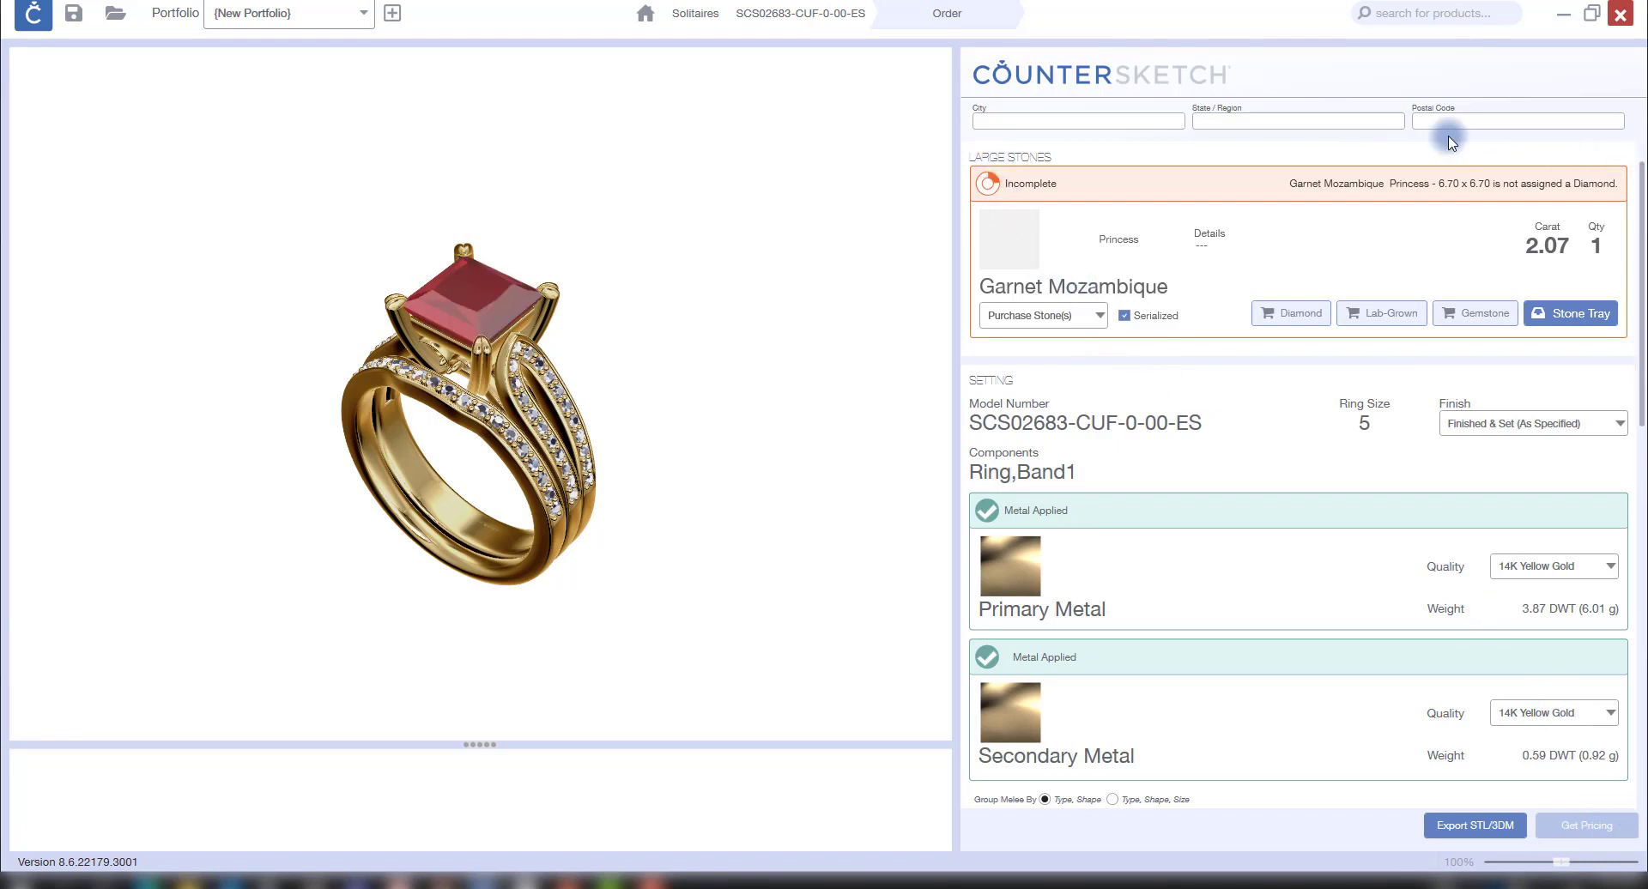
left_click(1100, 315)
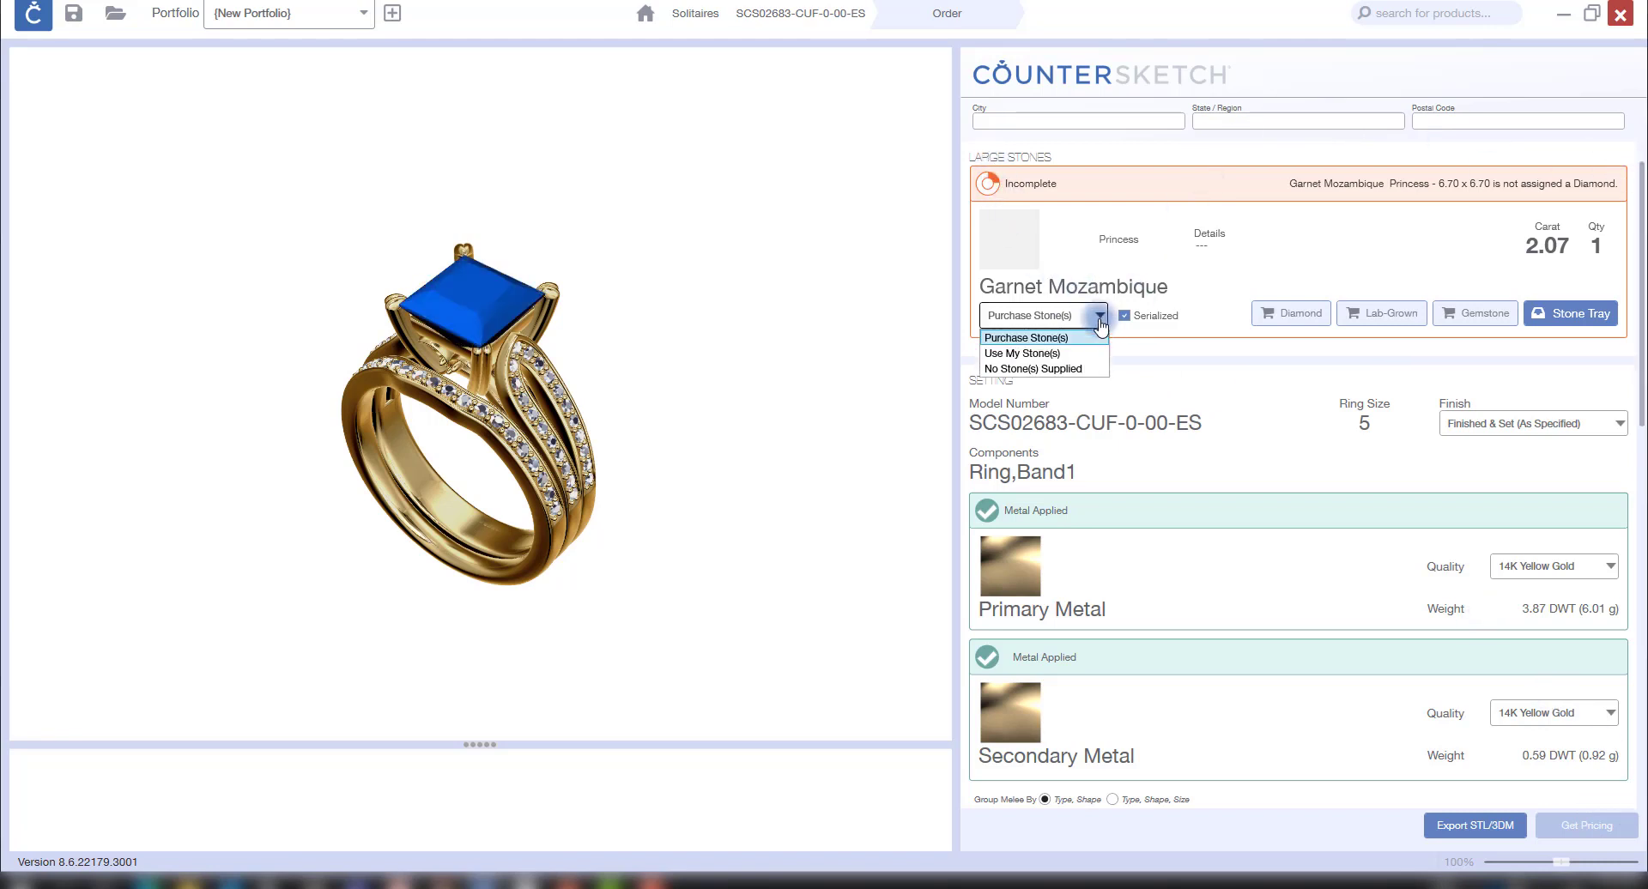
left_click(1095, 369)
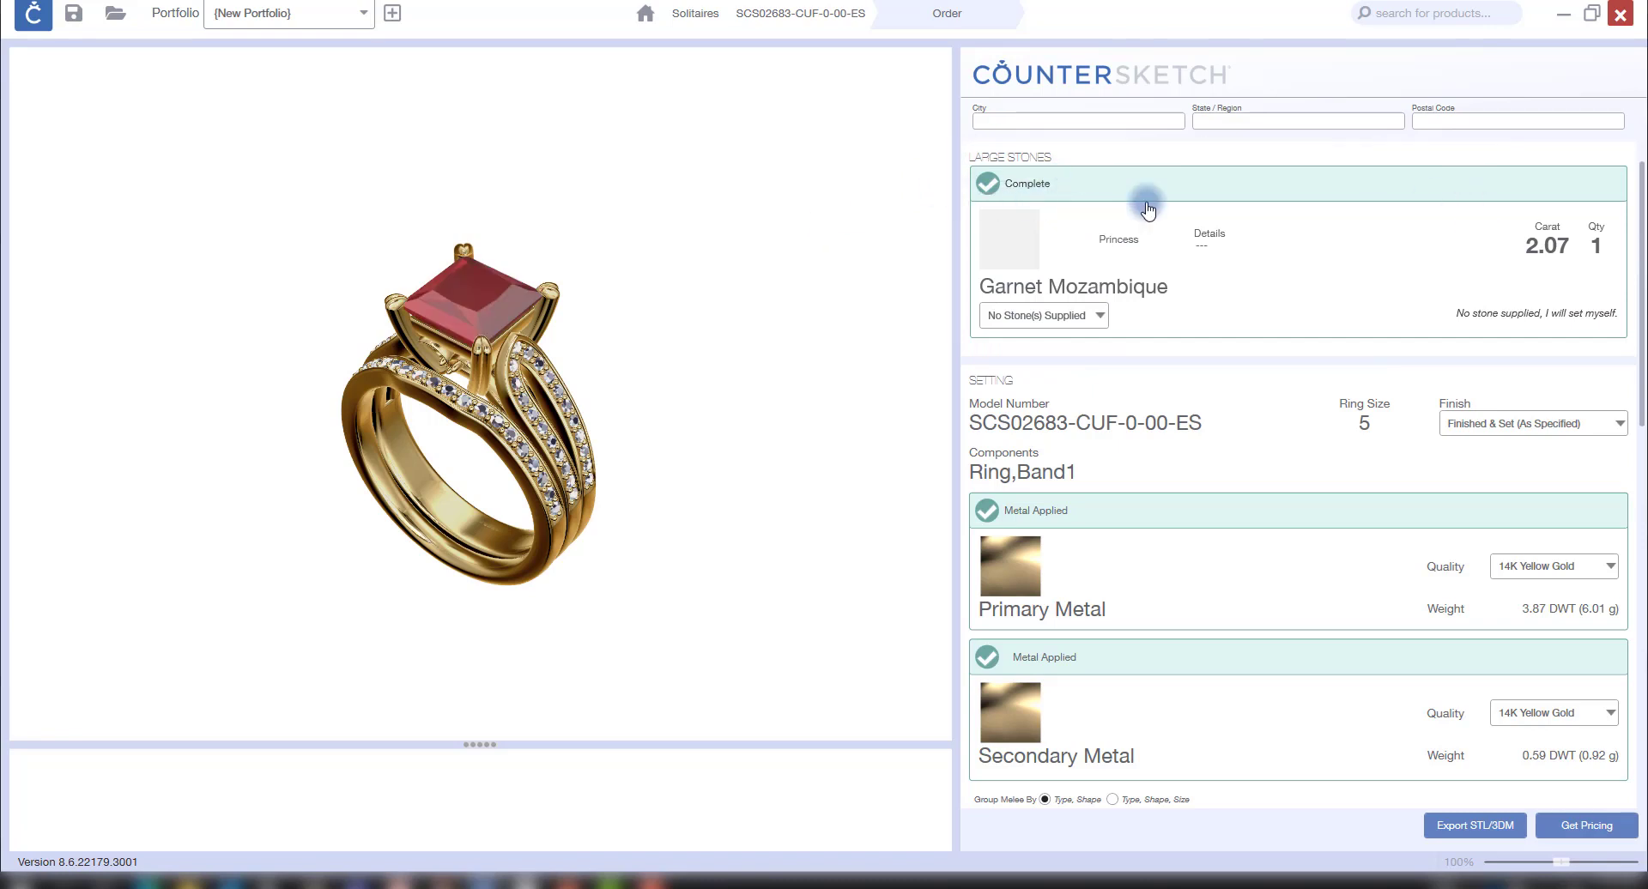
Step: Try 18K Rose Gold as the primary metal quality and return it to 14K Yellow Gold
scroll(1237, 287, "down", 1)
scroll(1236, 288, "down", 3)
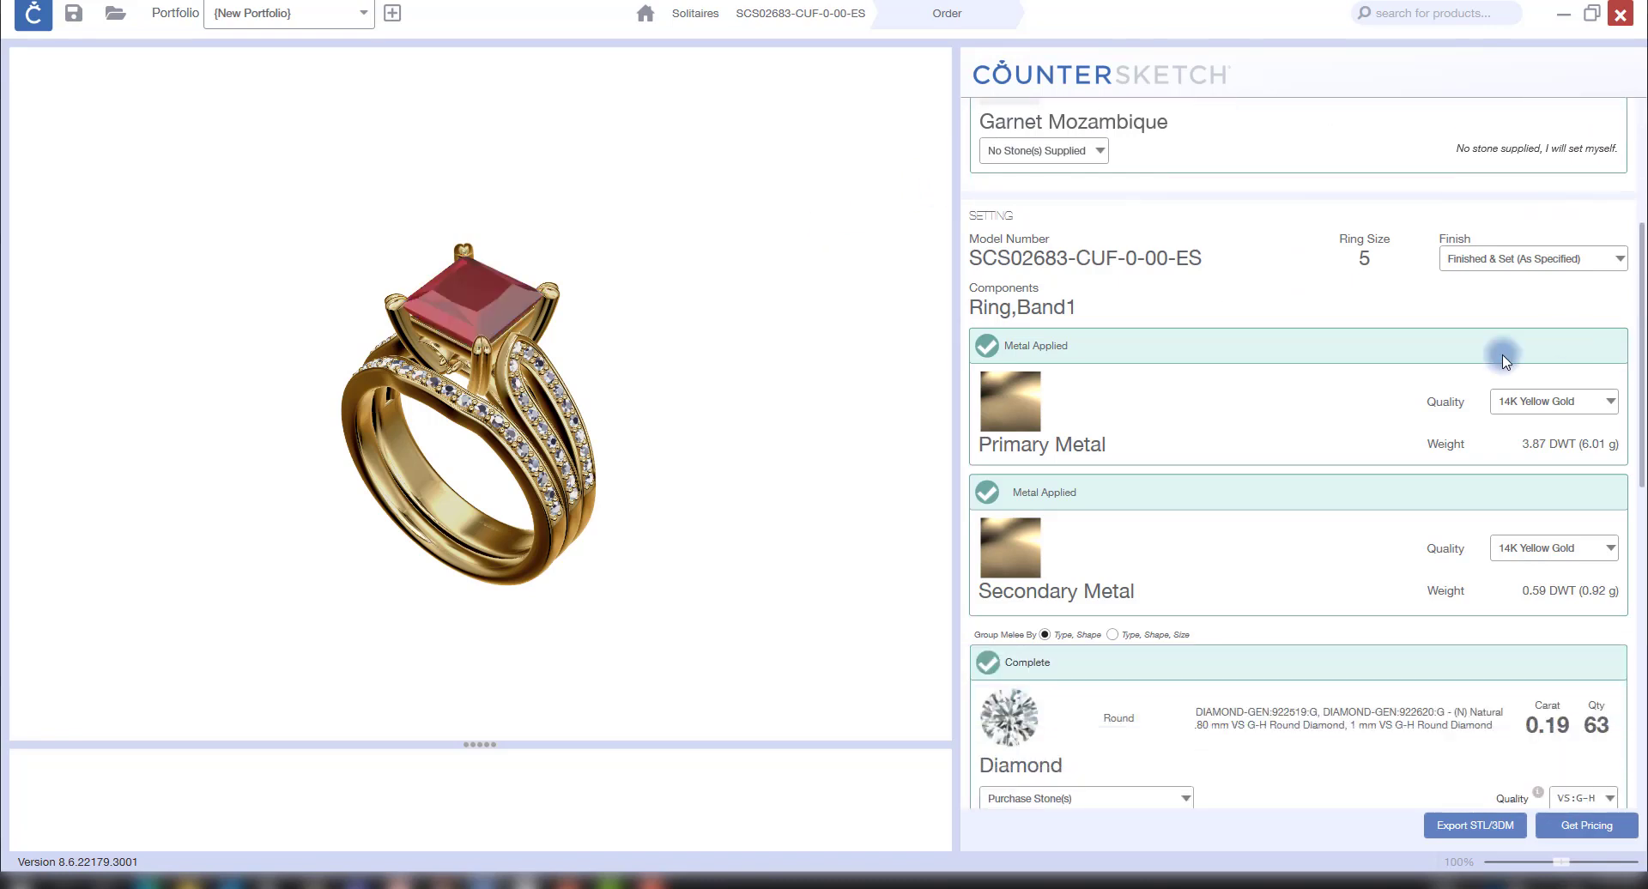
scroll(1502, 361, "down", 2)
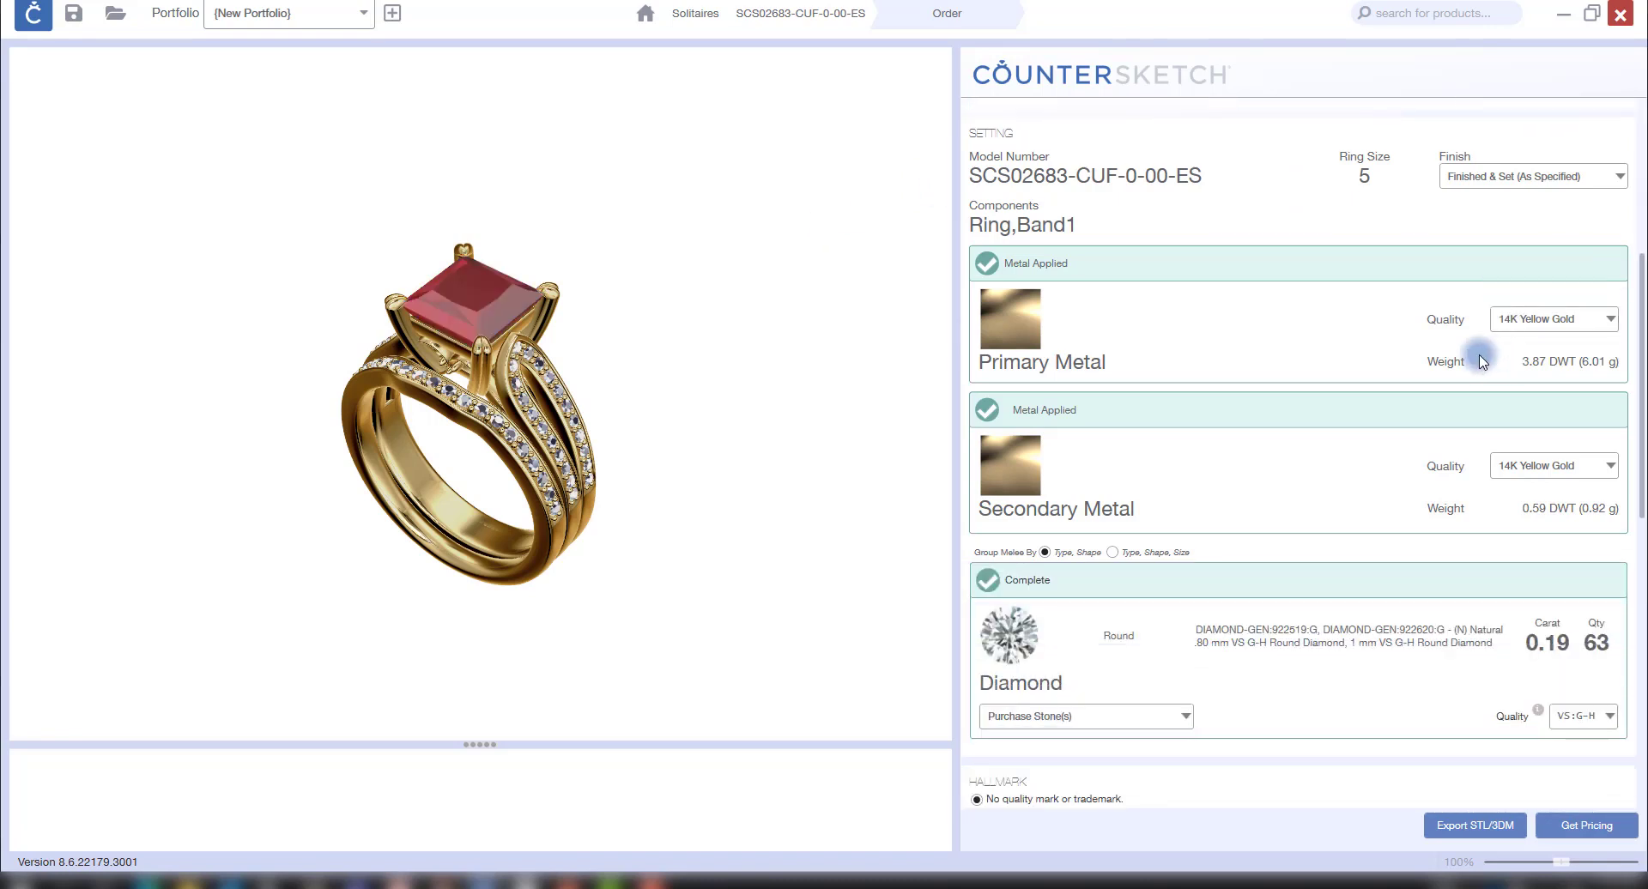
left_click(1502, 185)
scroll(992, 307, "down", 2)
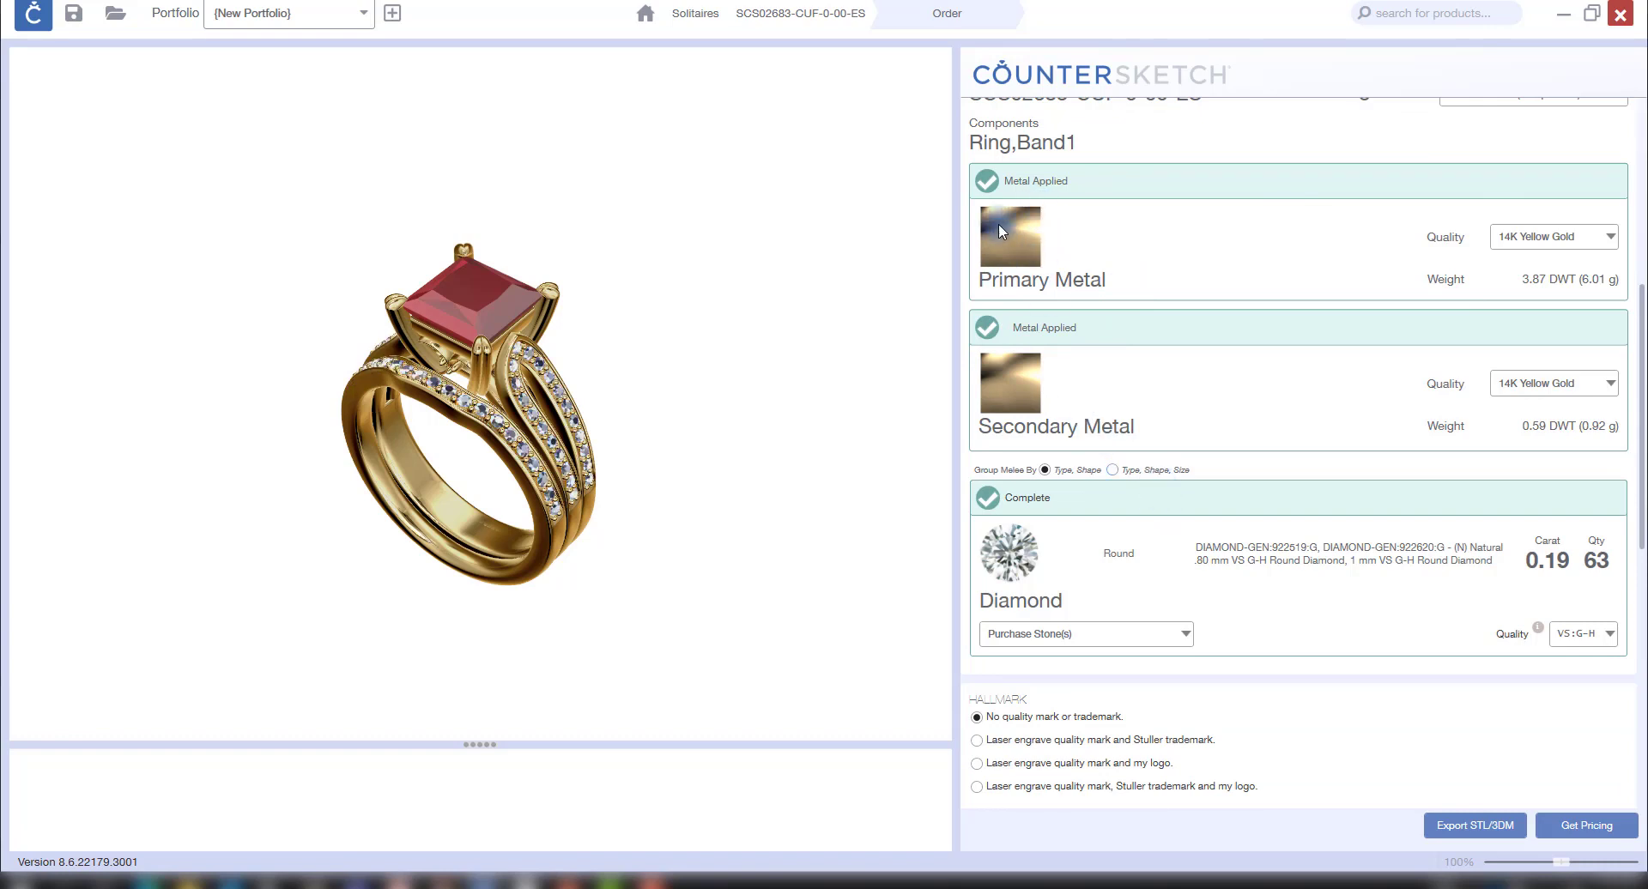
left_click(1555, 245)
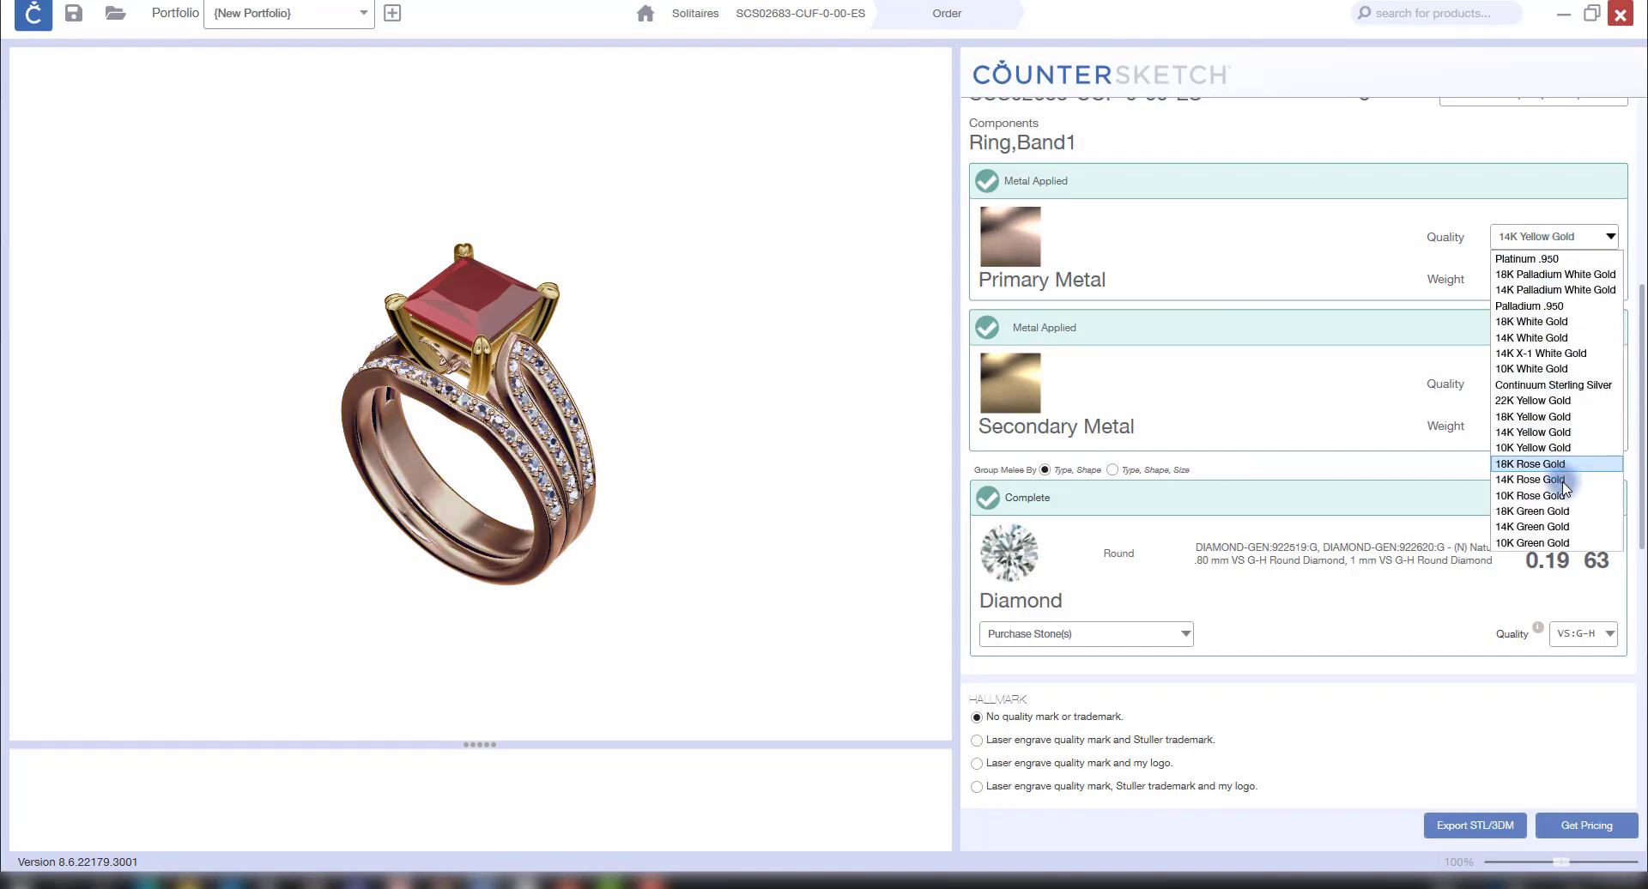
left_click(1561, 467)
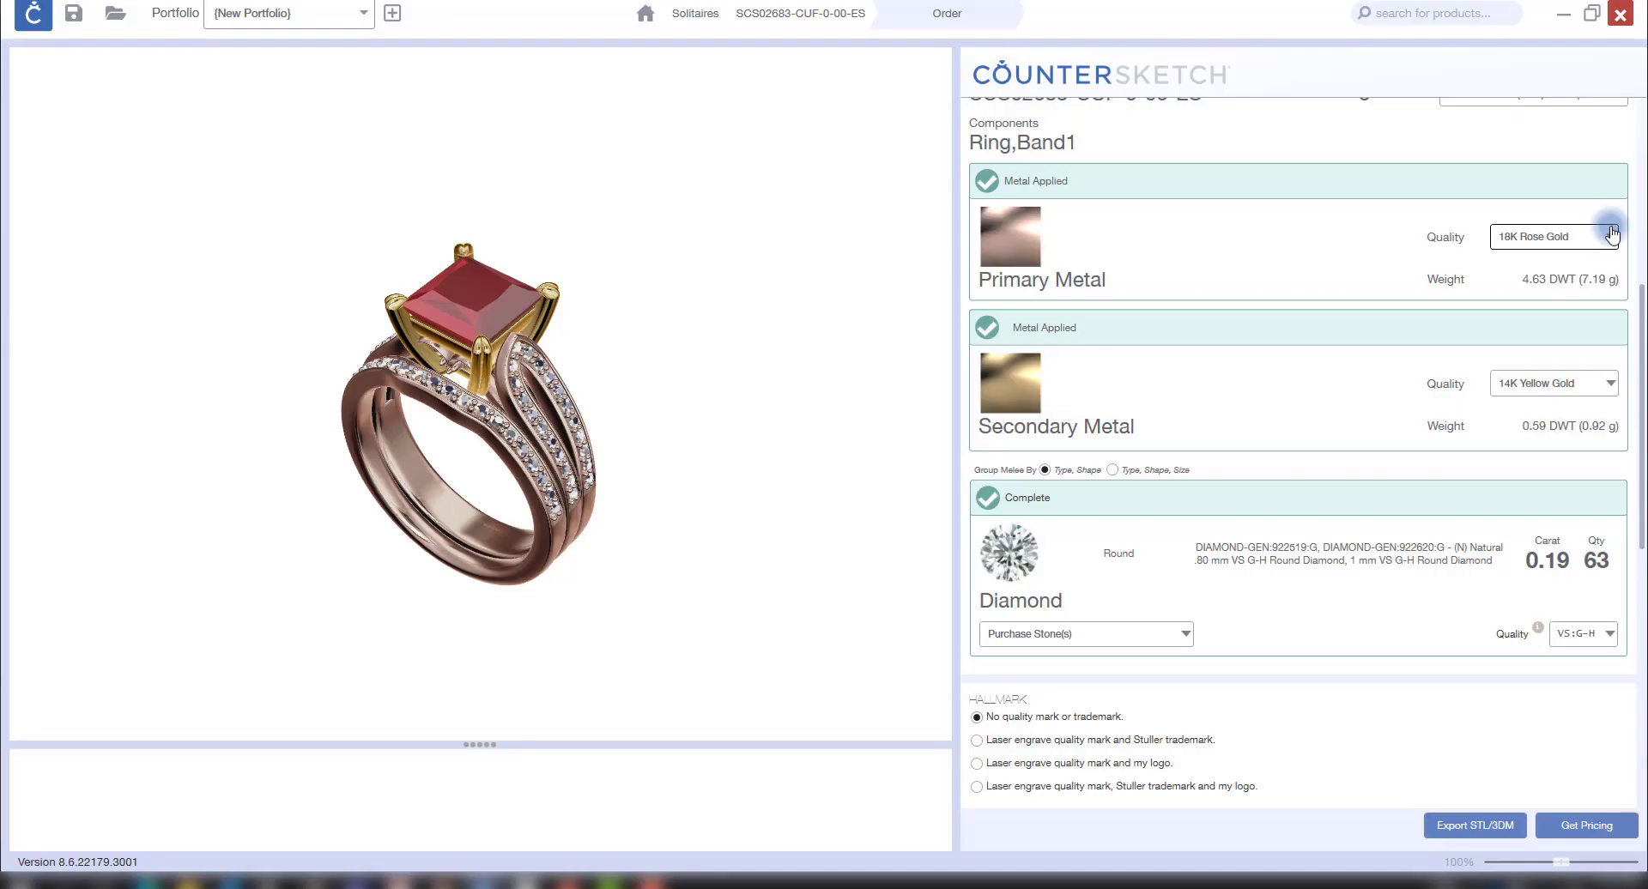
left_click(1610, 233)
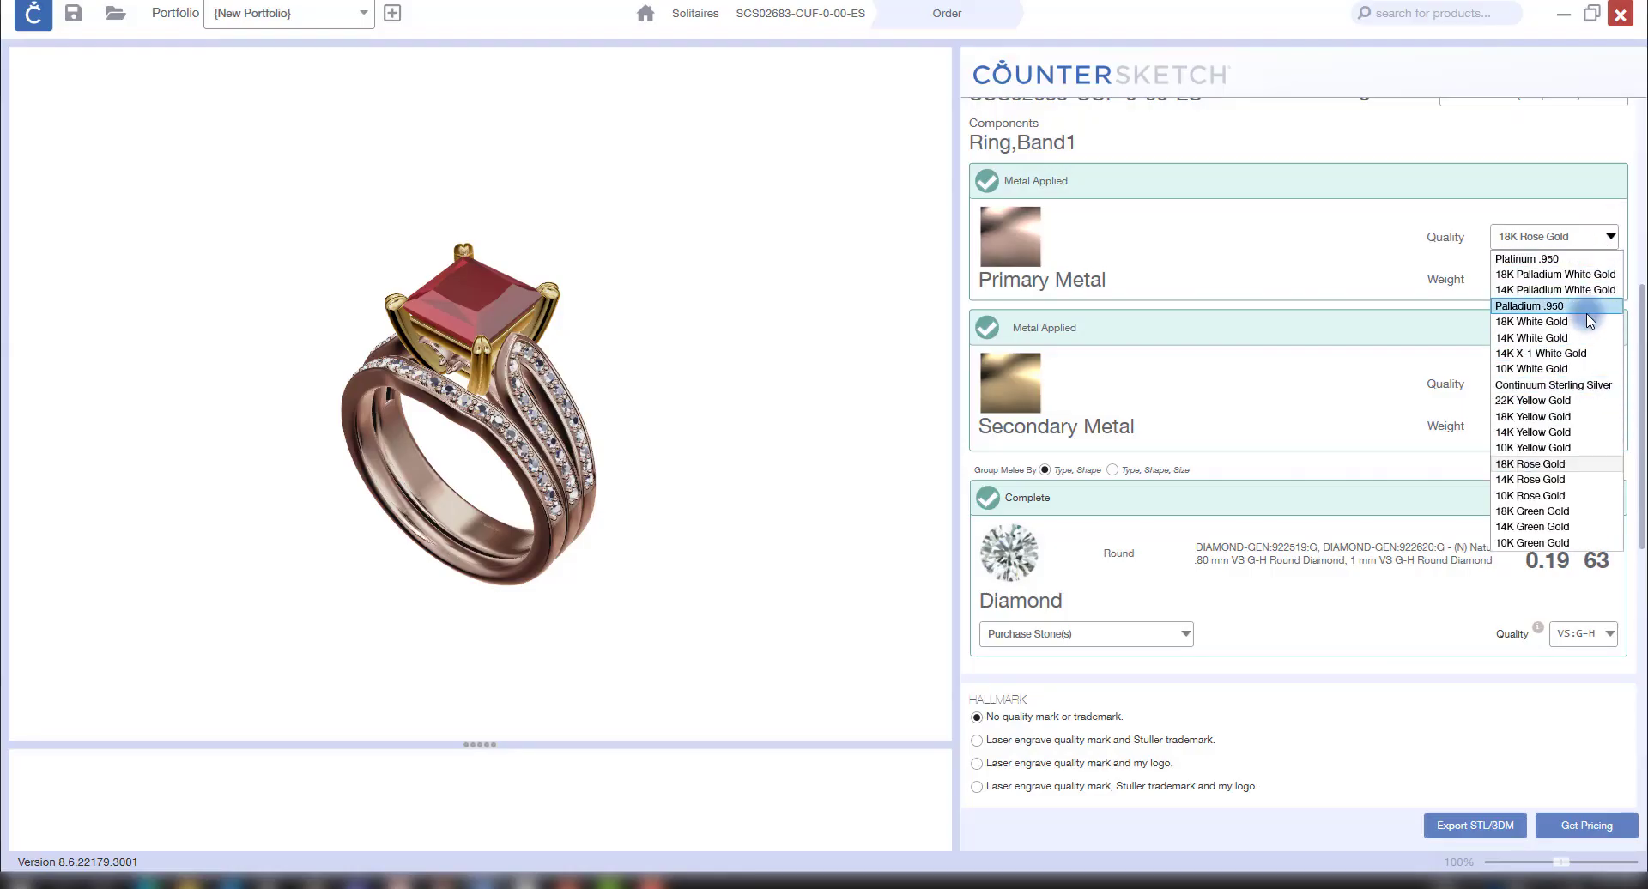
left_click(1599, 433)
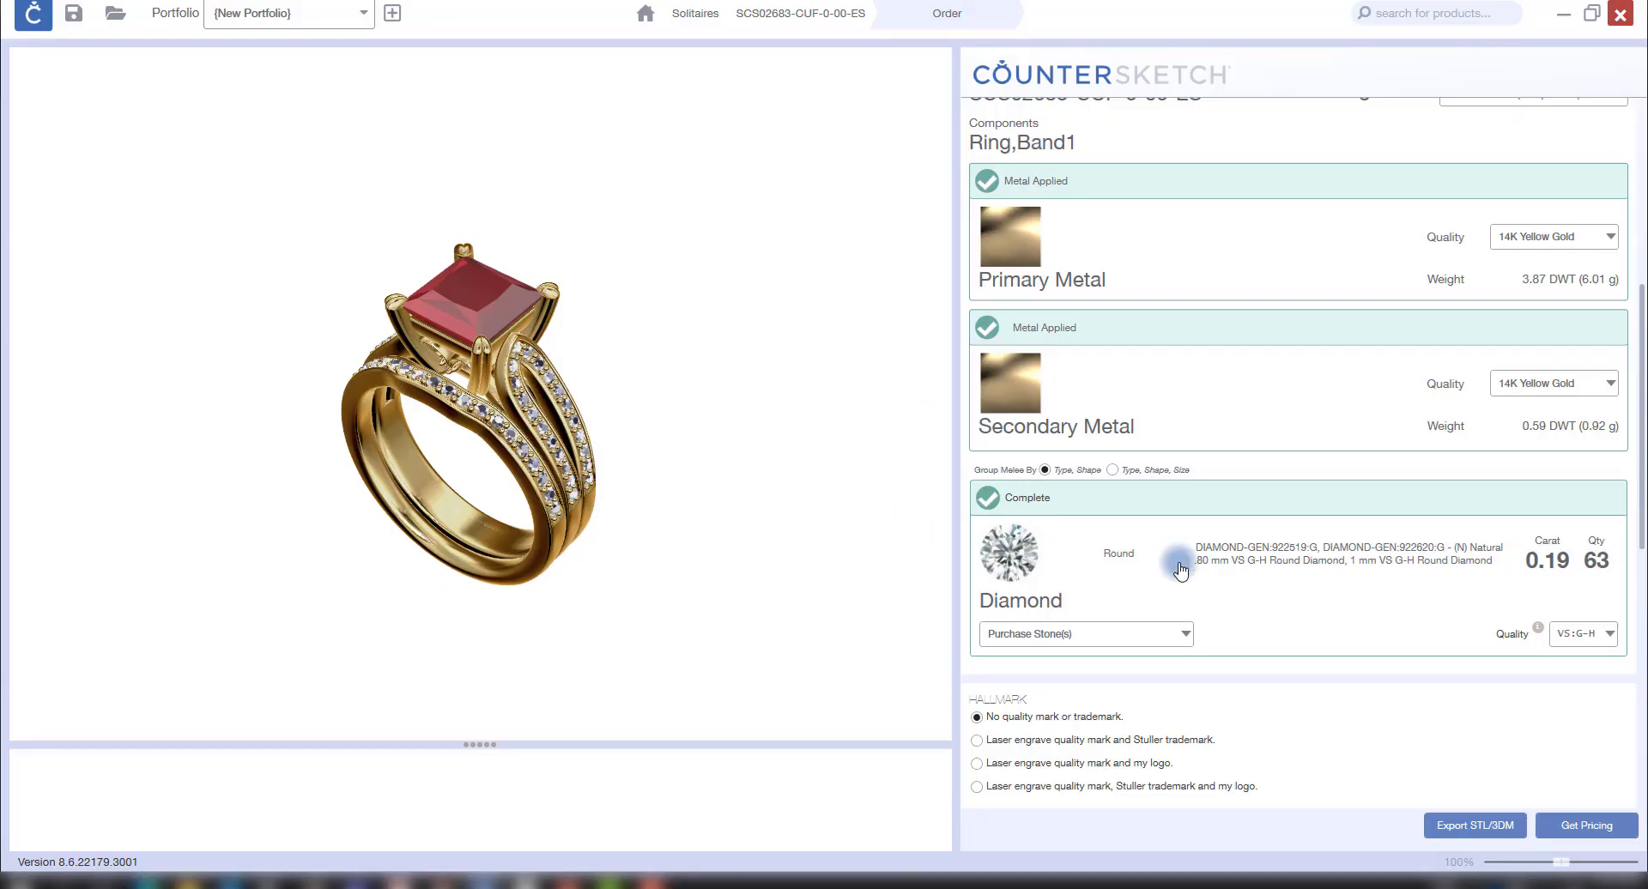
Step: Check the quality grades and supply options for the accent diamonds, keeping VS:G-H and Purchase Stone(s)
scroll(1294, 589, "down", 3)
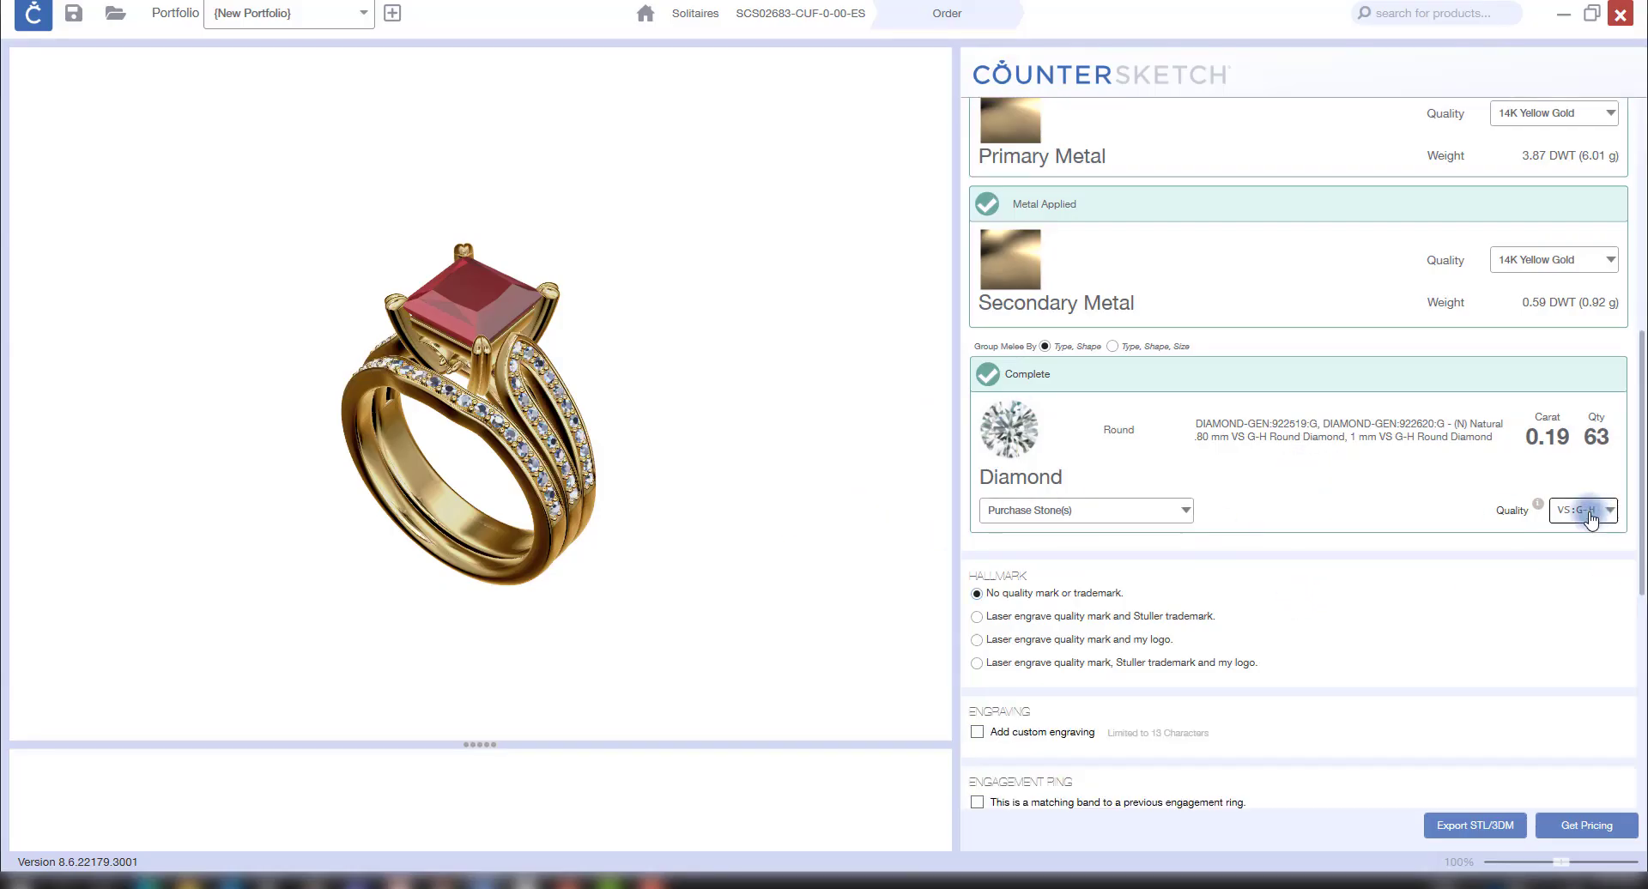
left_click(1588, 509)
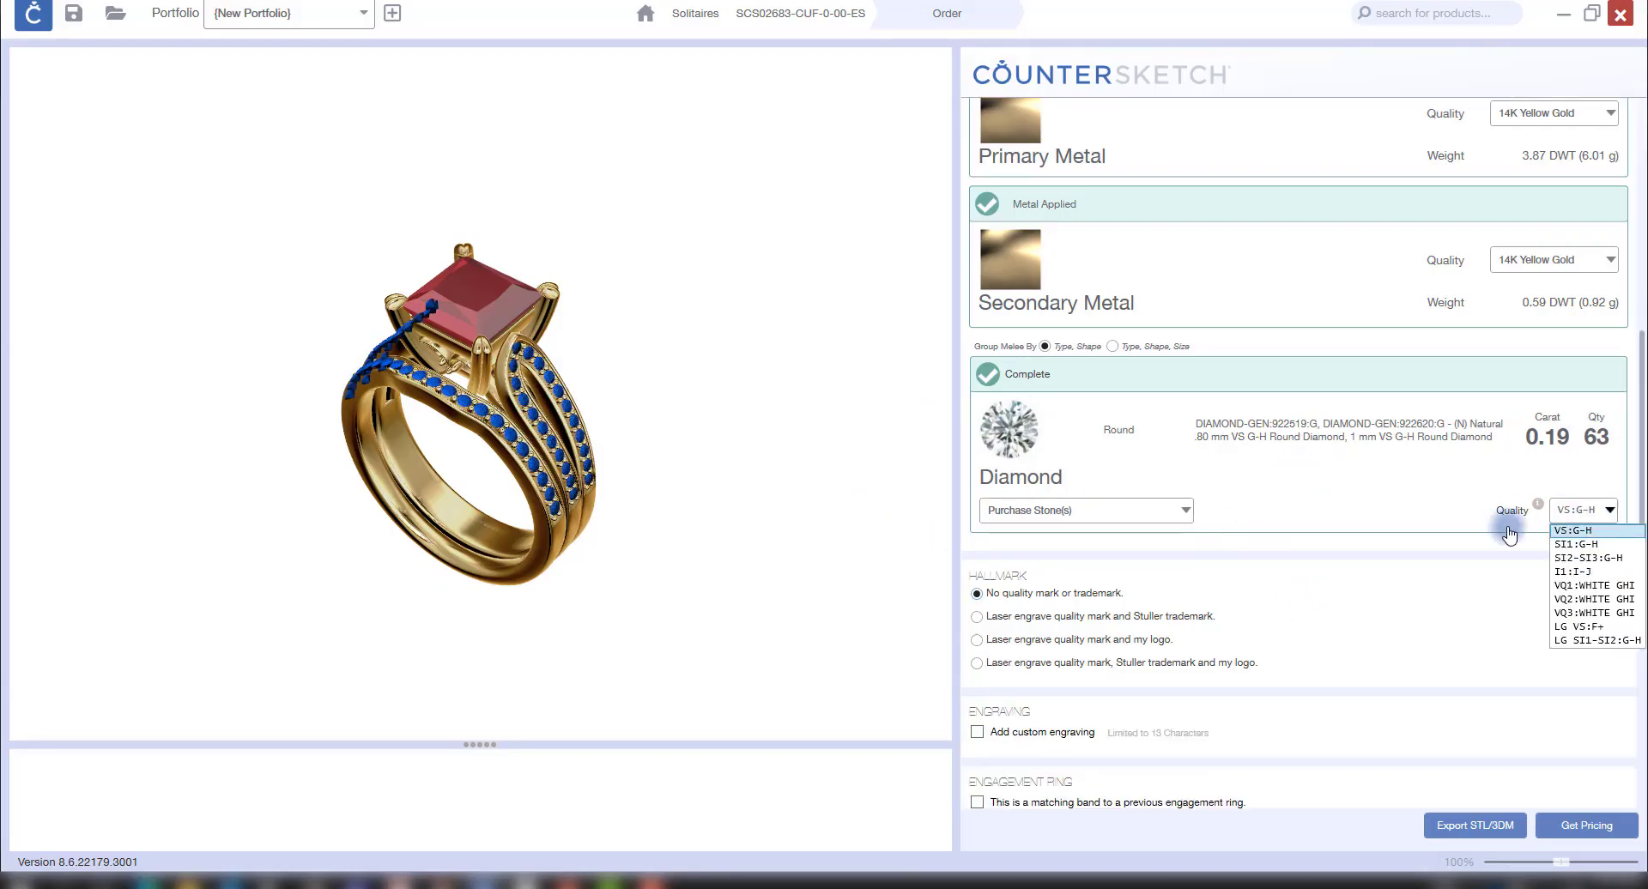
left_click(1622, 530)
scroll(1440, 517, "down", 2)
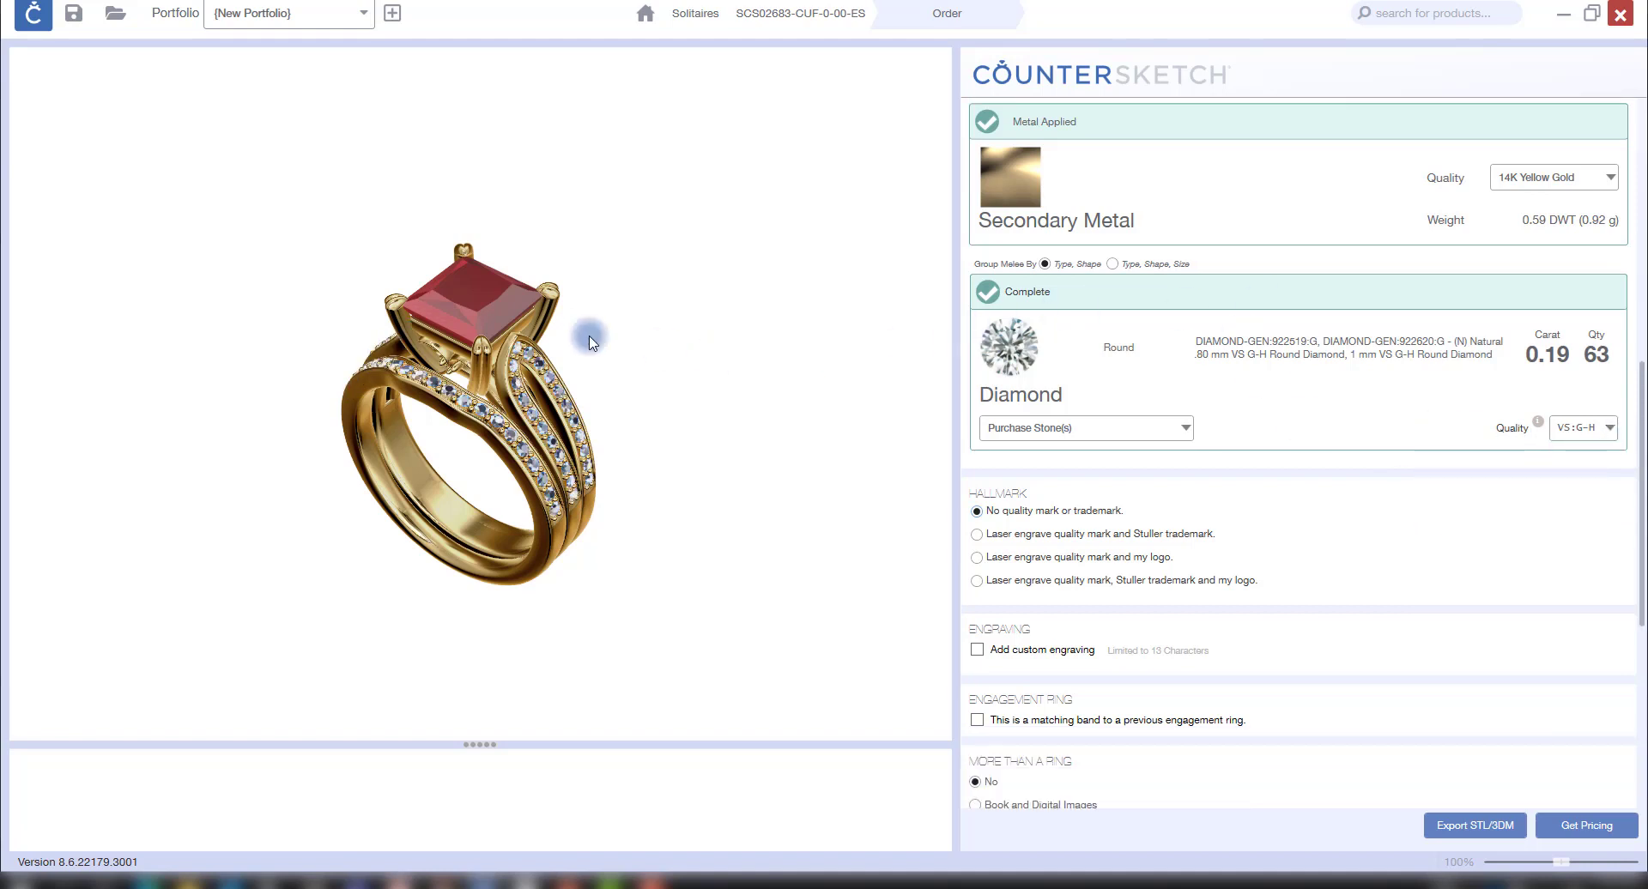
left_click(1152, 429)
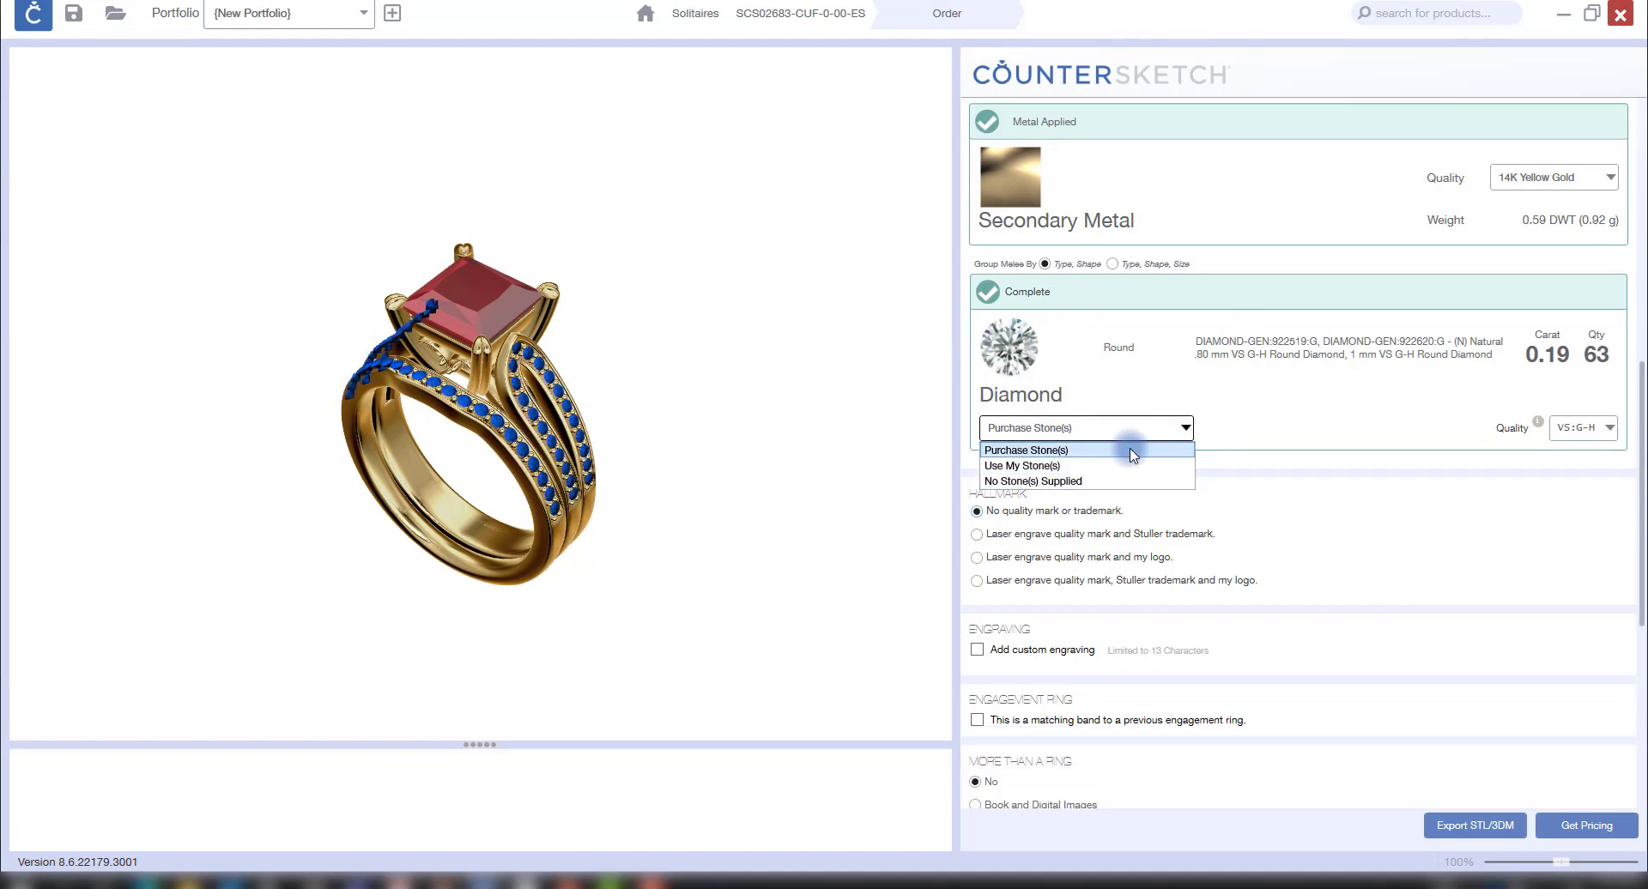
left_click(1403, 473)
Step: Go through the remaining order options down to the design notes and get pricing for the ring and band
scroll(1390, 456, "down", 4)
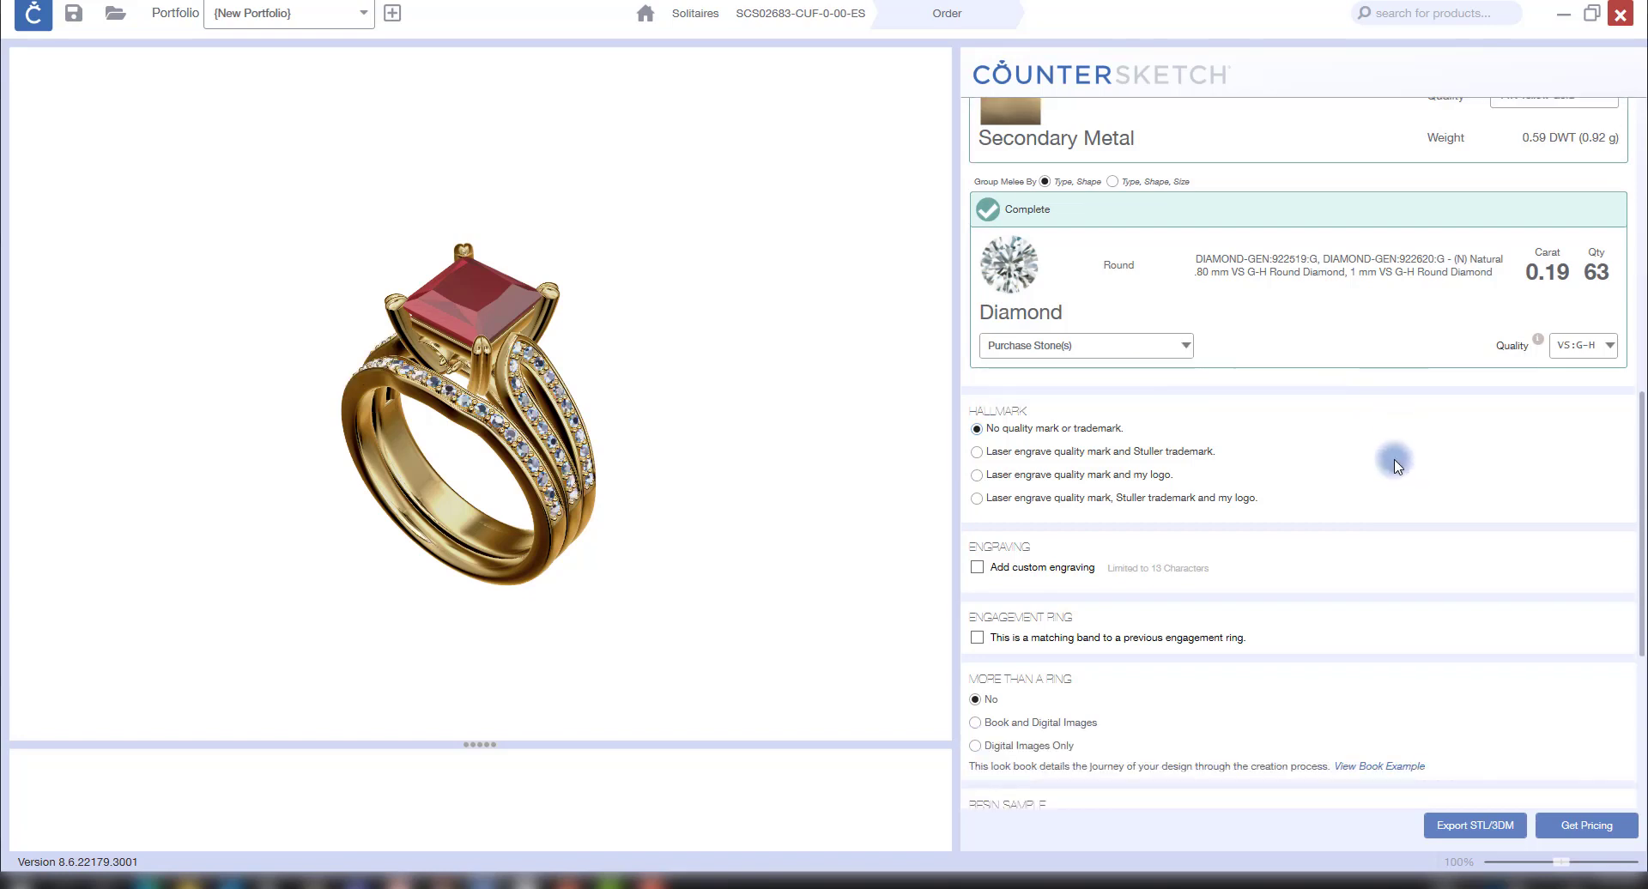
scroll(1032, 483, "down", 6)
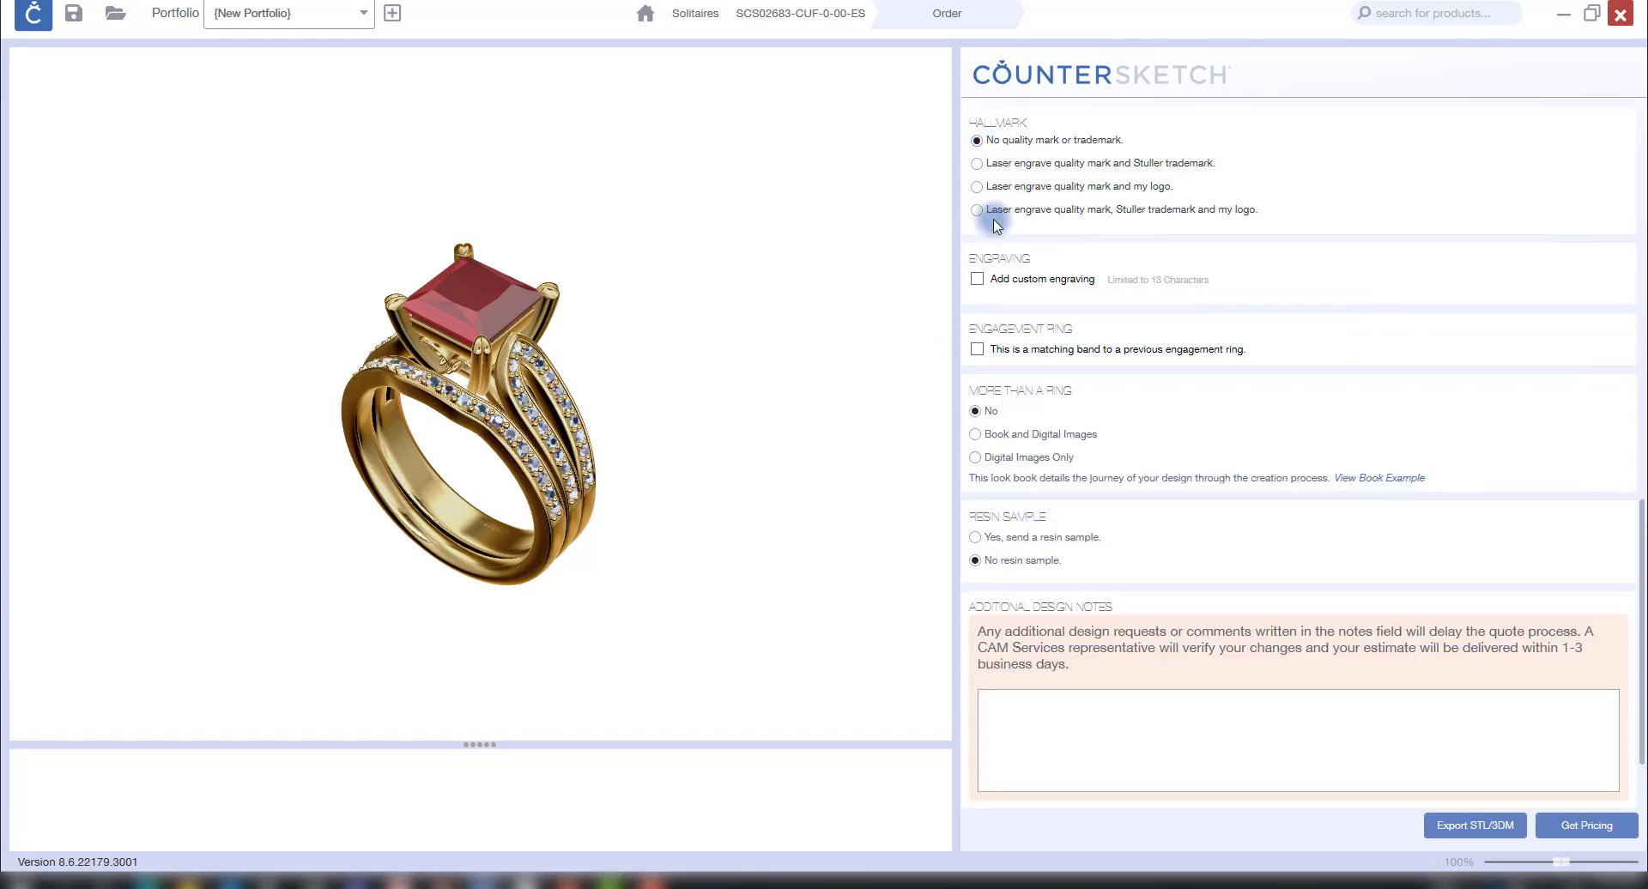
scroll(999, 491, "down", 1)
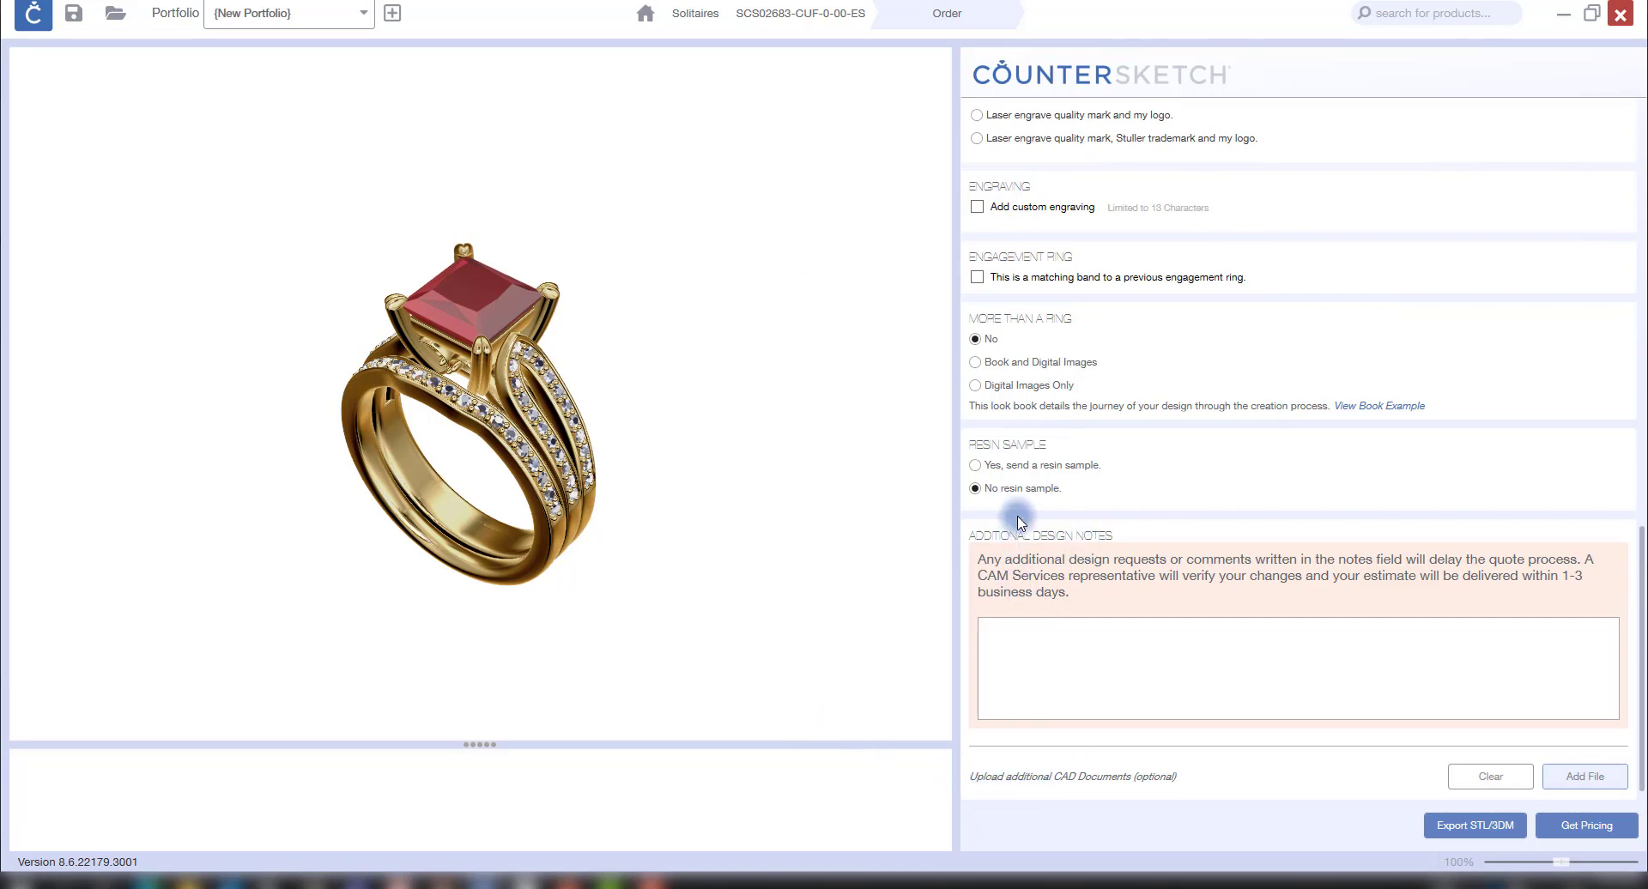
left_click(1181, 658)
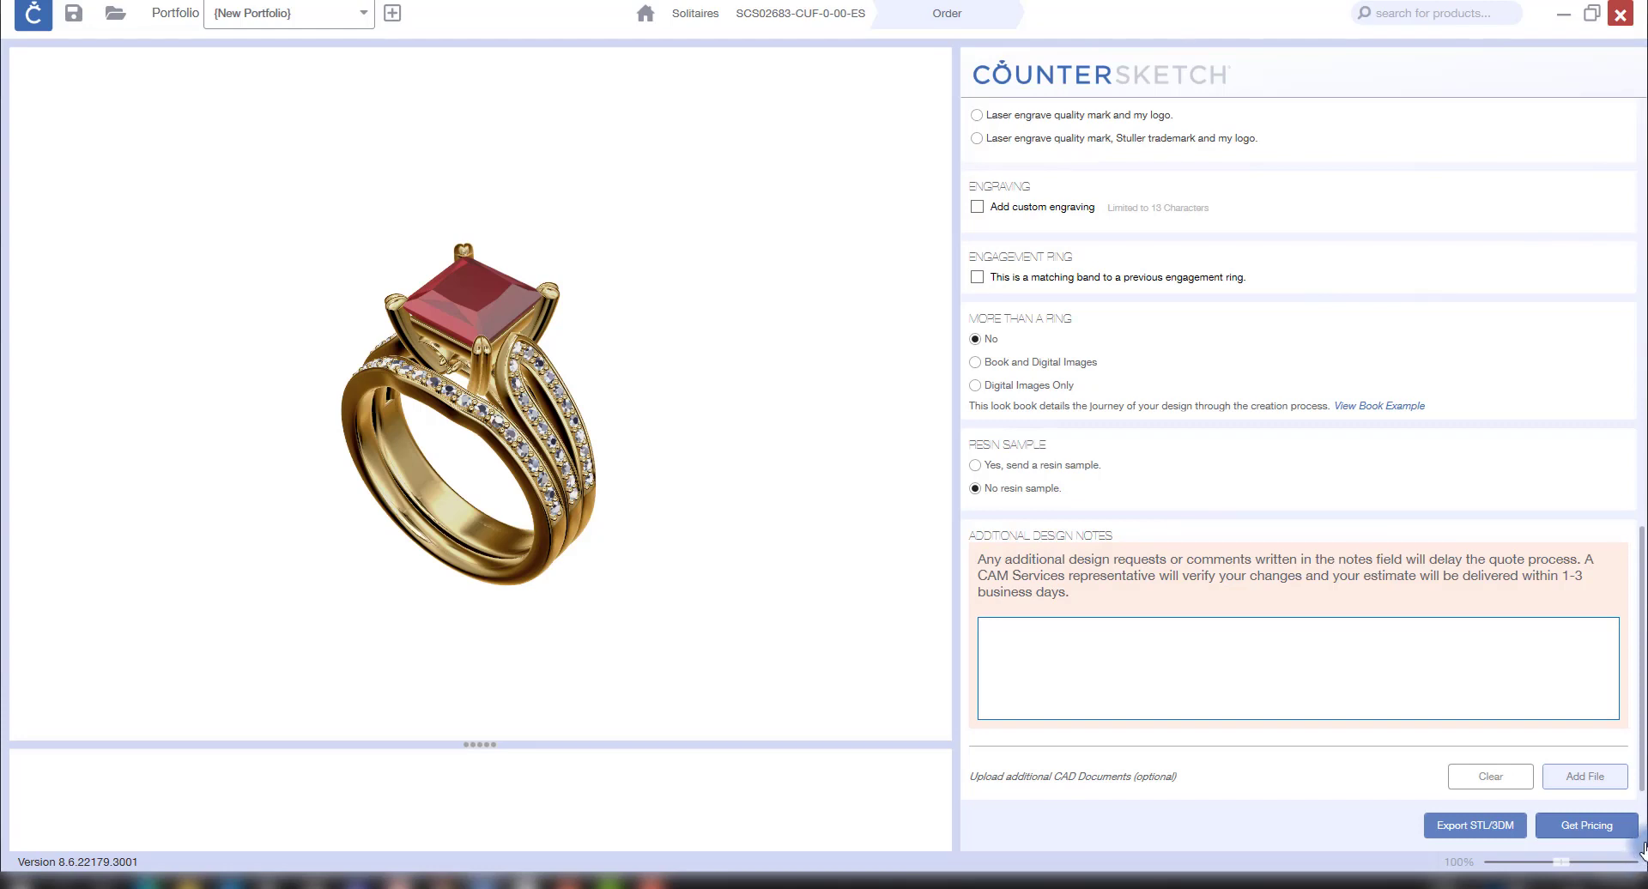
left_click(1587, 825)
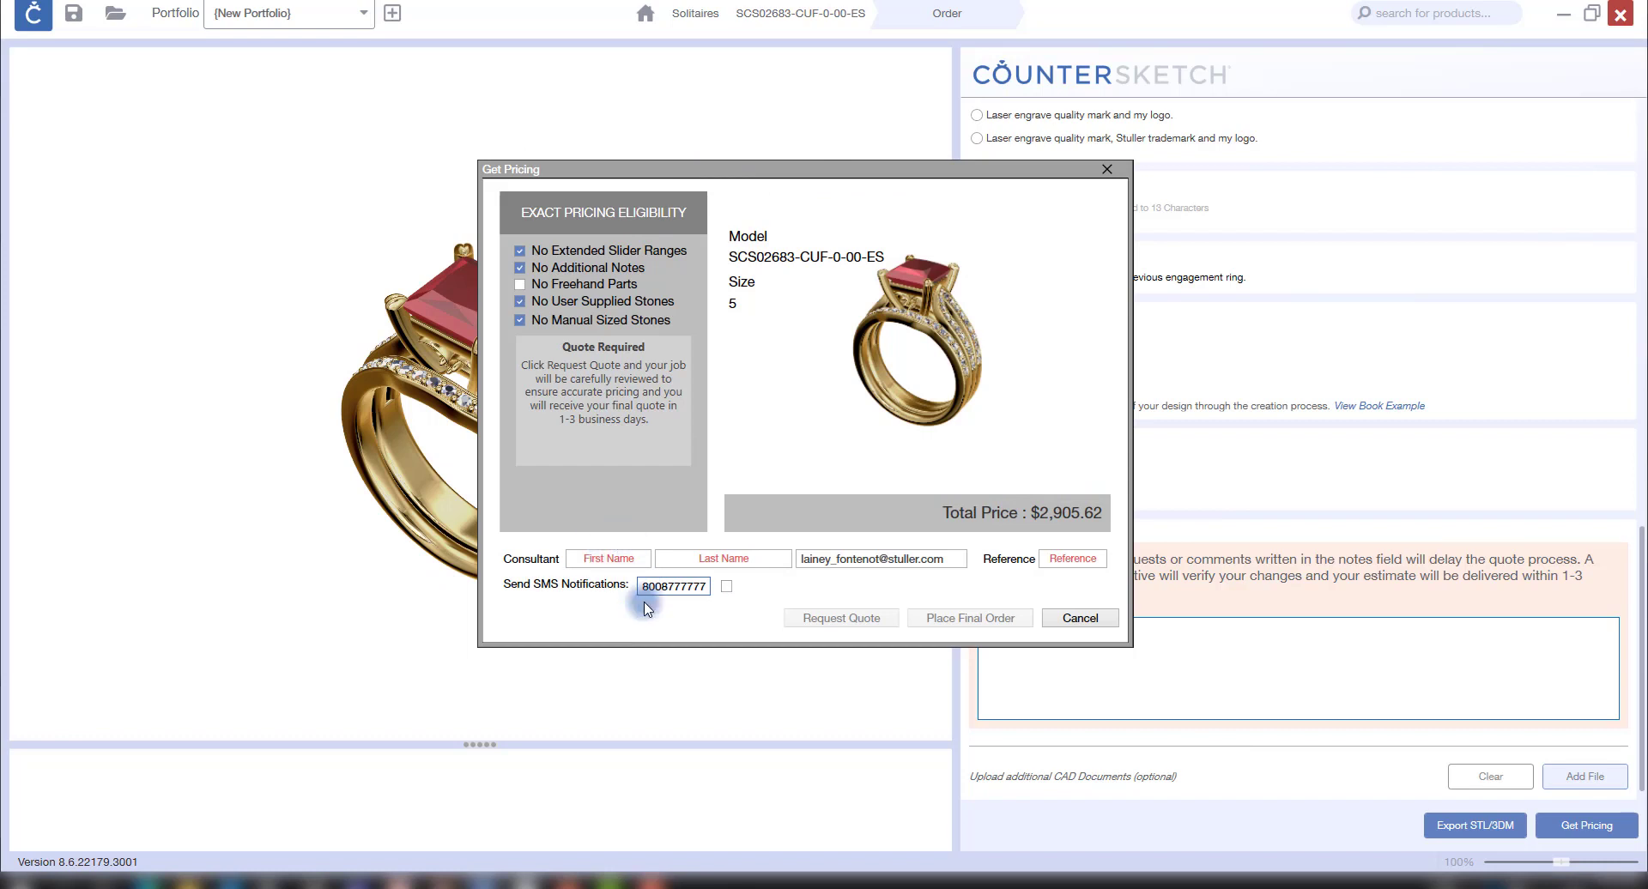
left_click(733, 558)
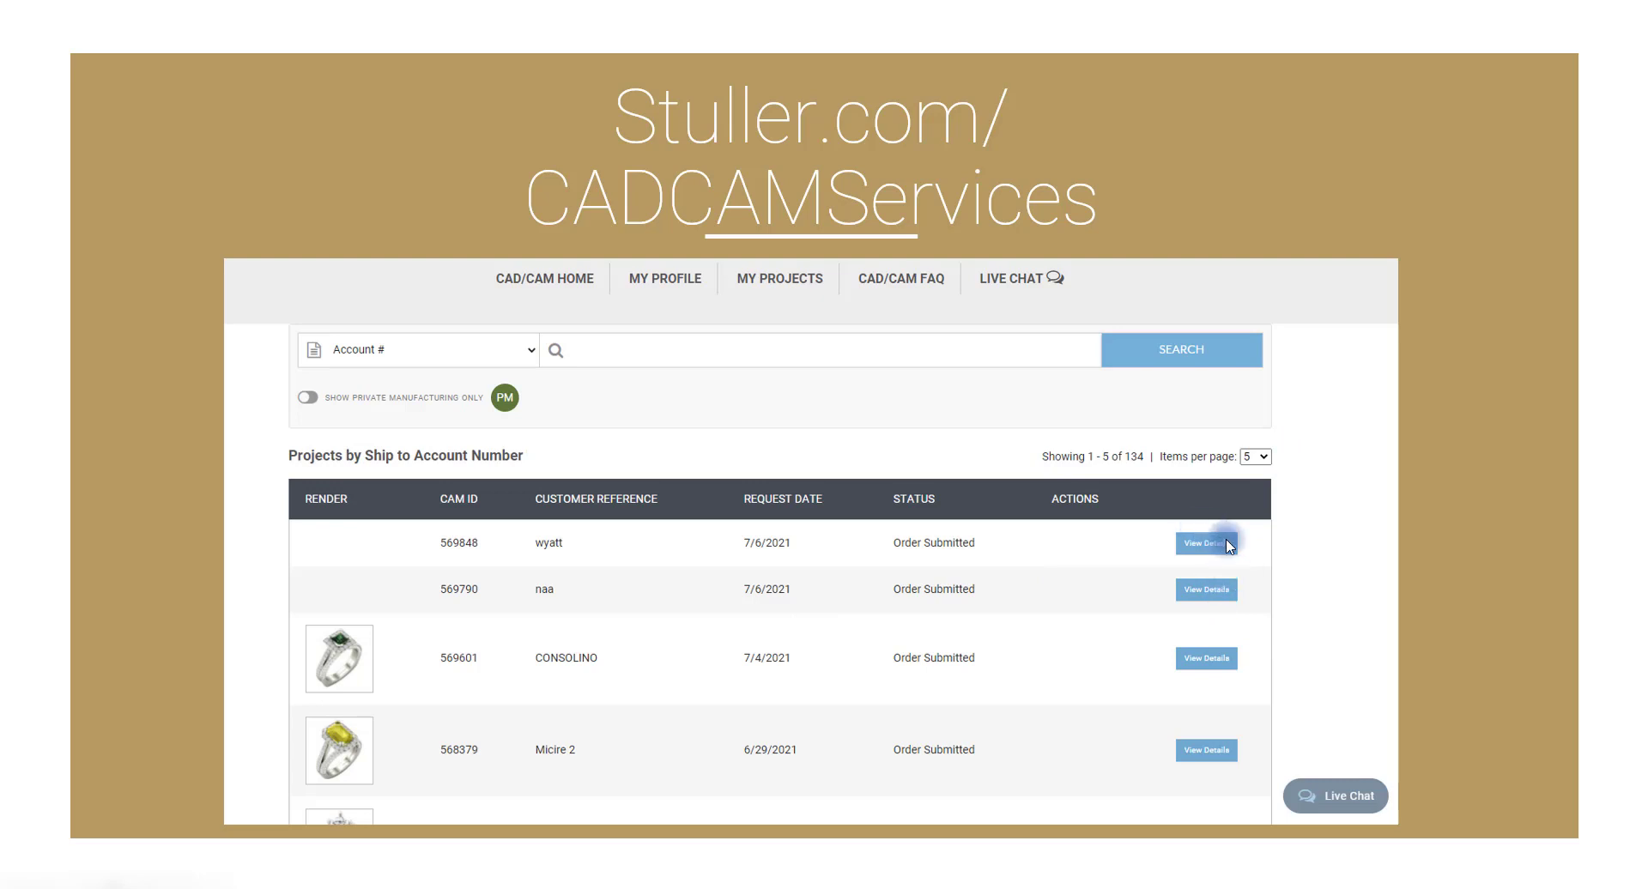
left_click(1522, 650)
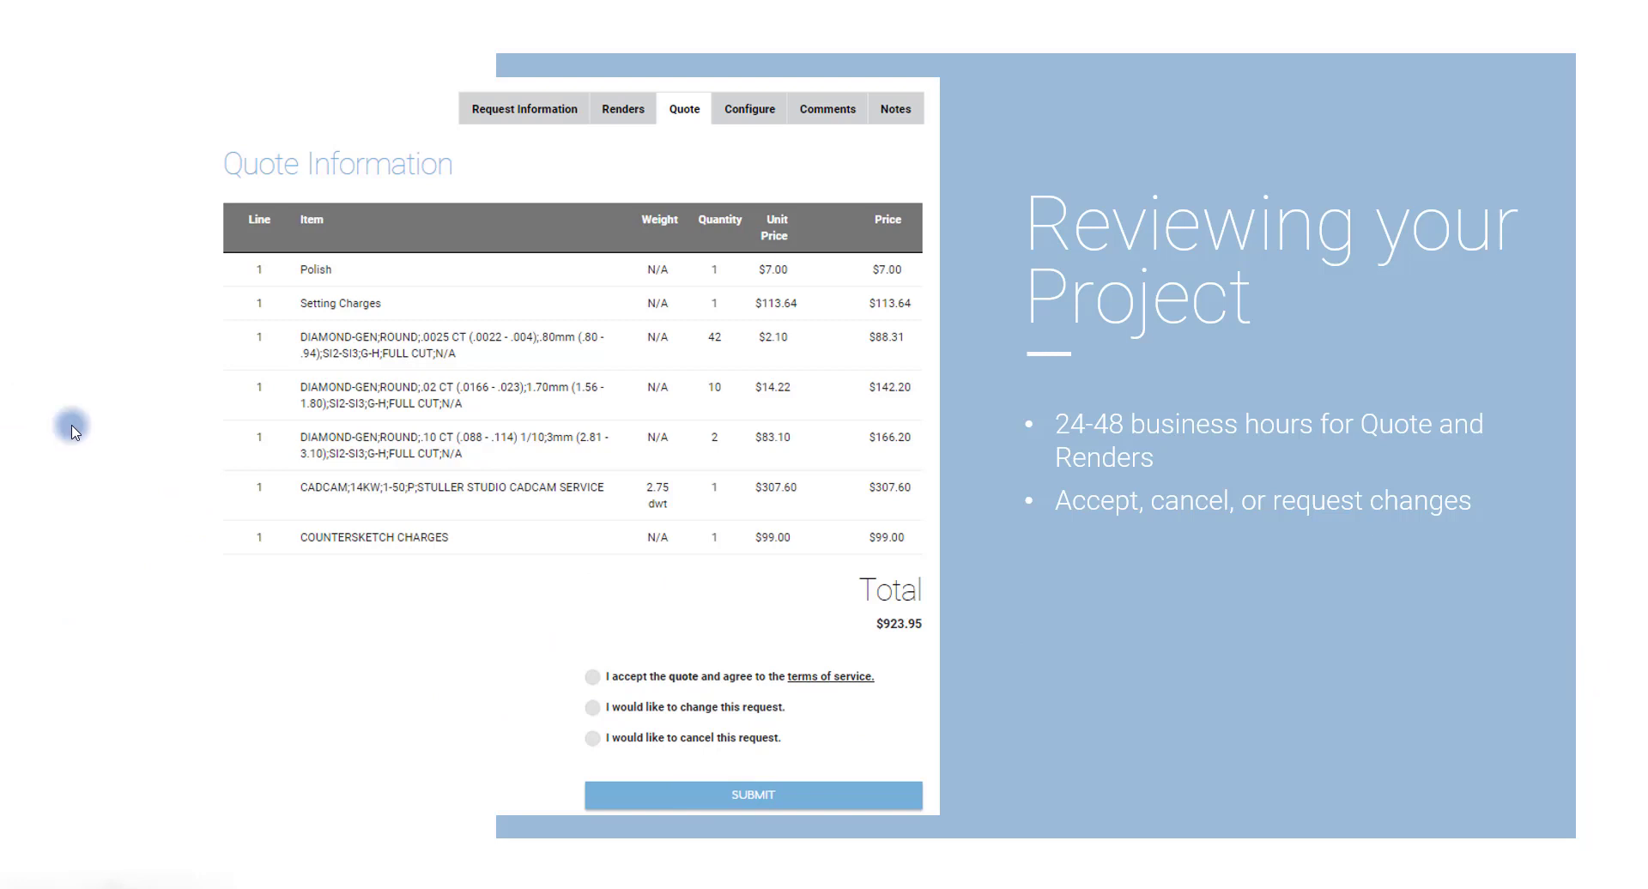
left_click(1522, 594)
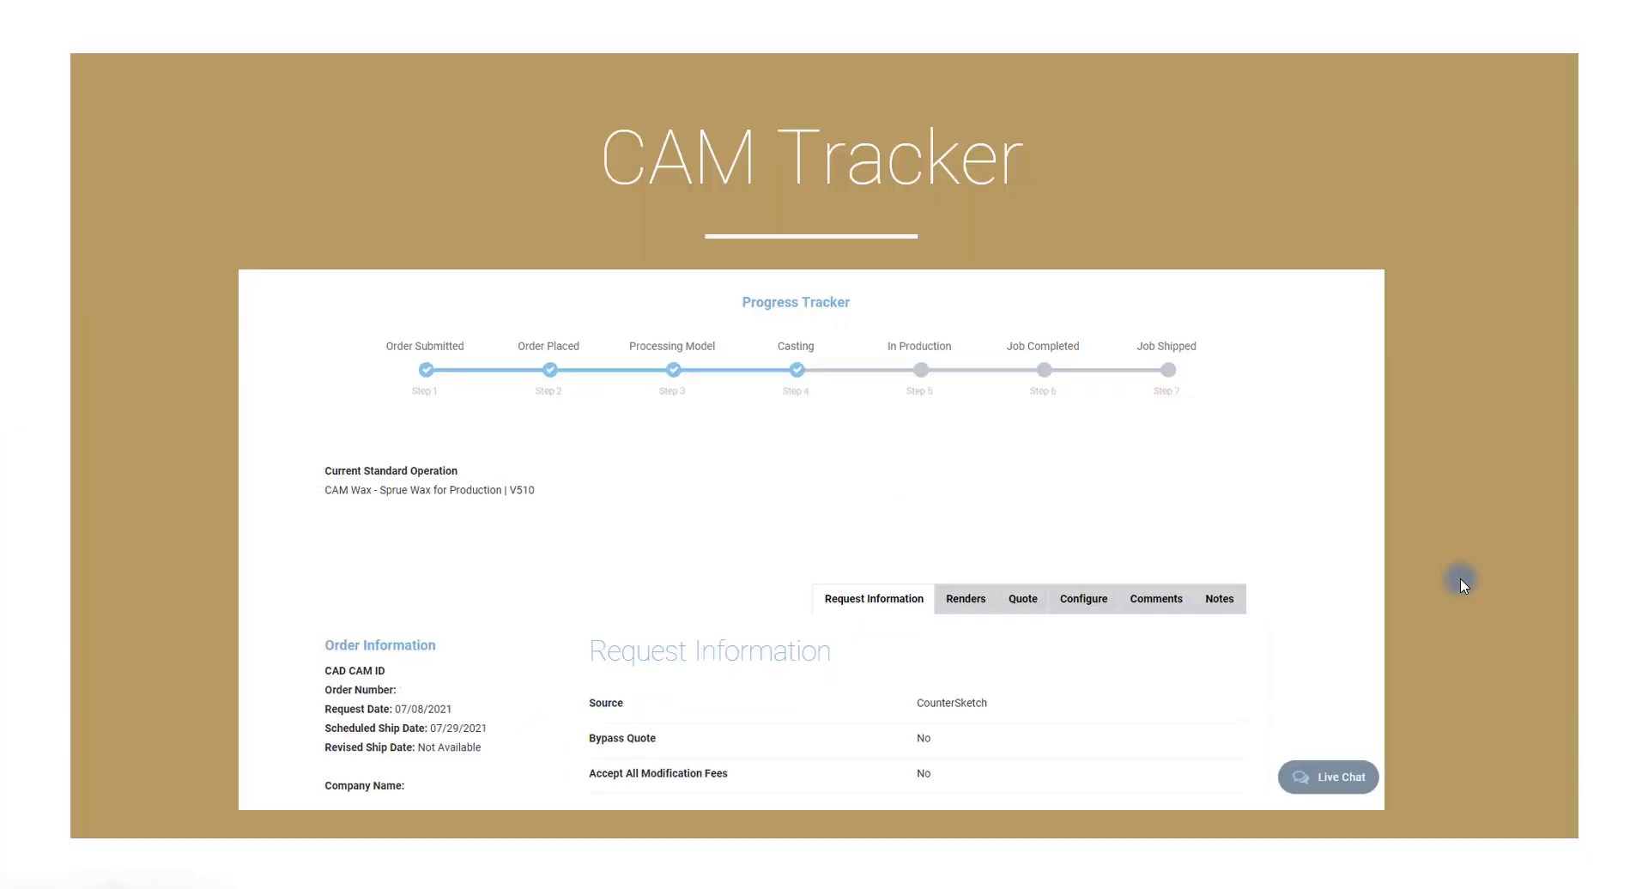